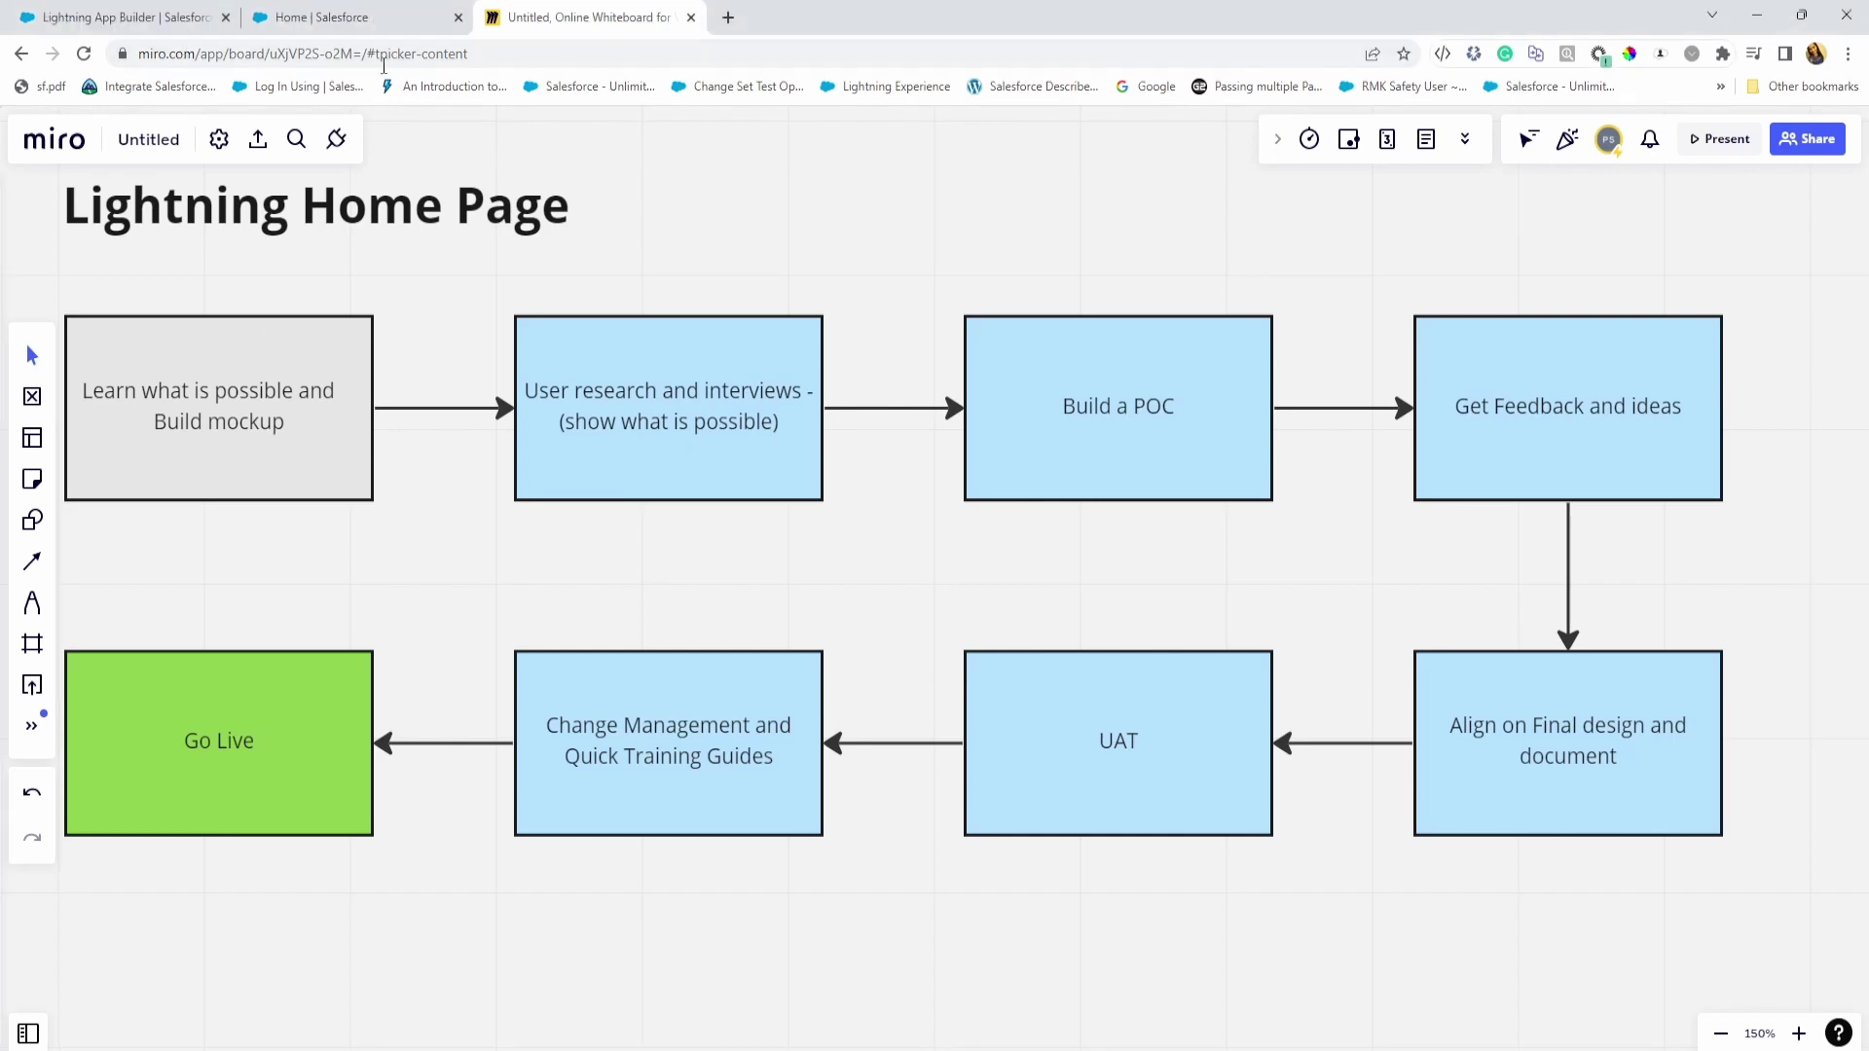
- Open Home Page Default for editing in Lightning App Builder, then return to the Setup Lightning Pages list
click(352, 19)
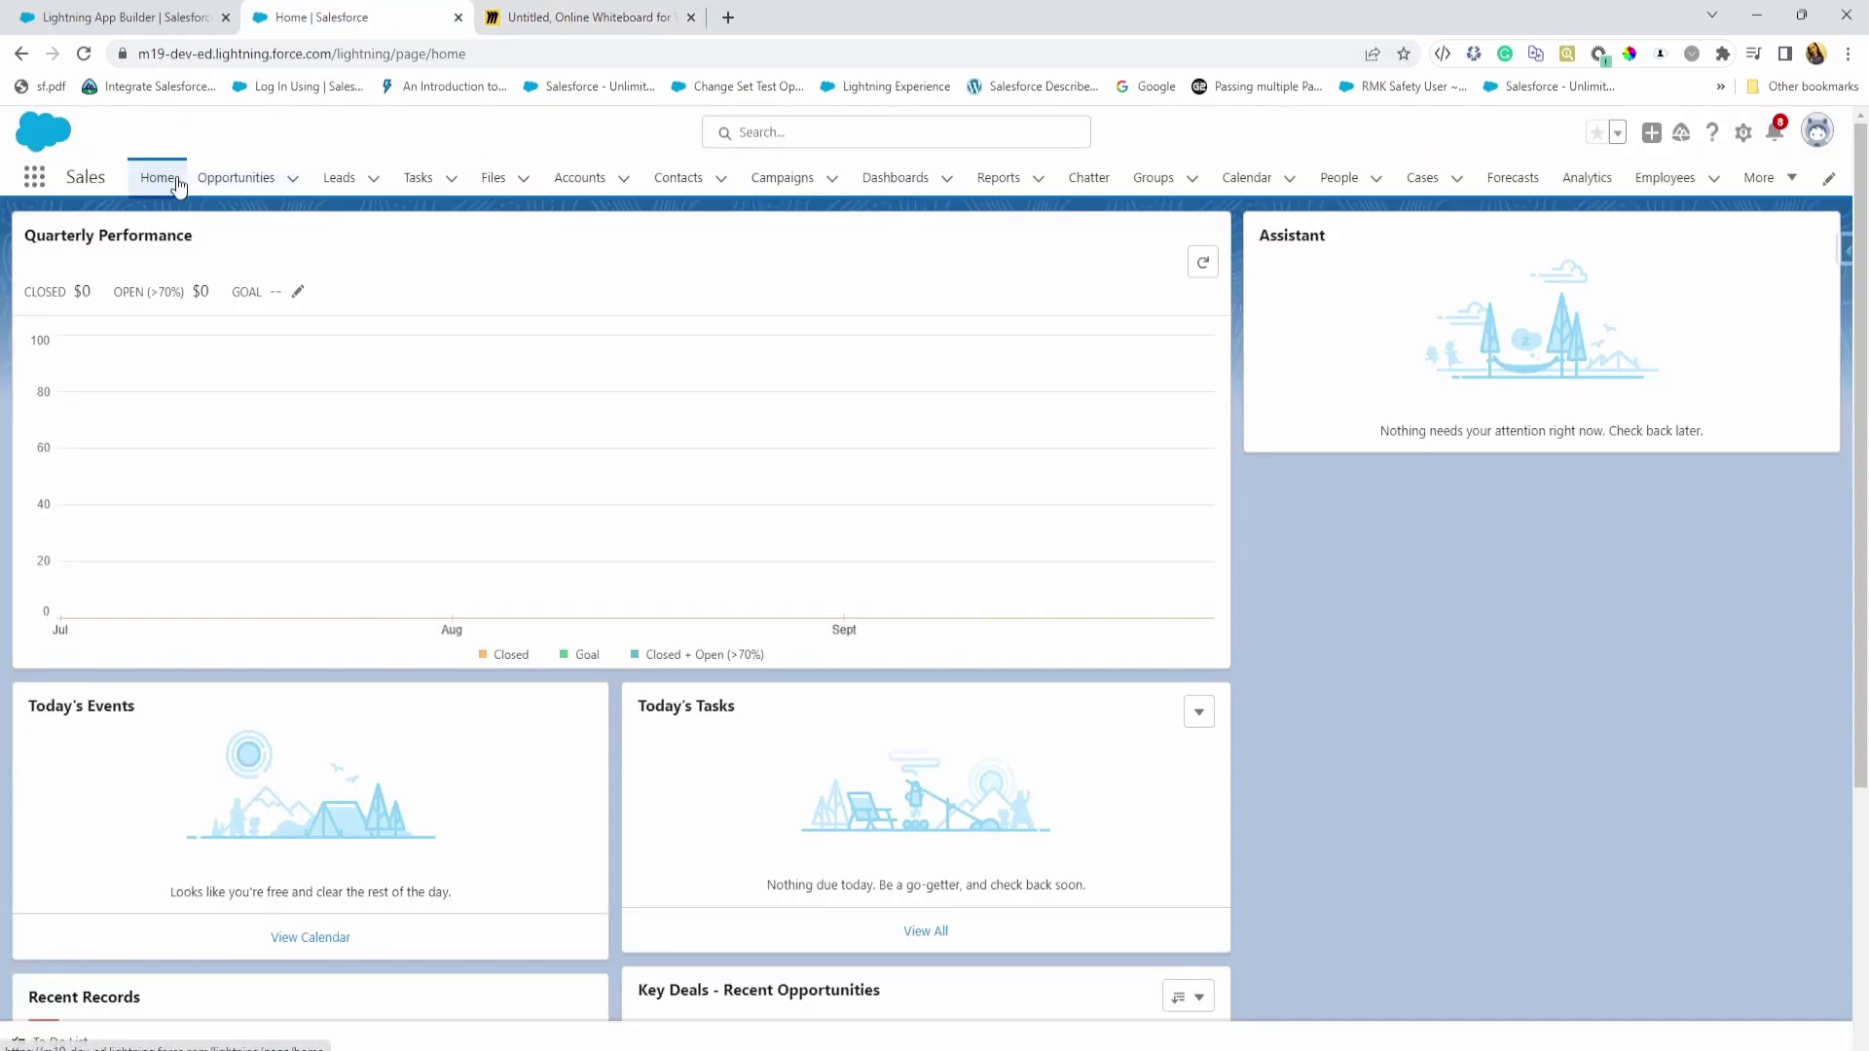
click(1743, 134)
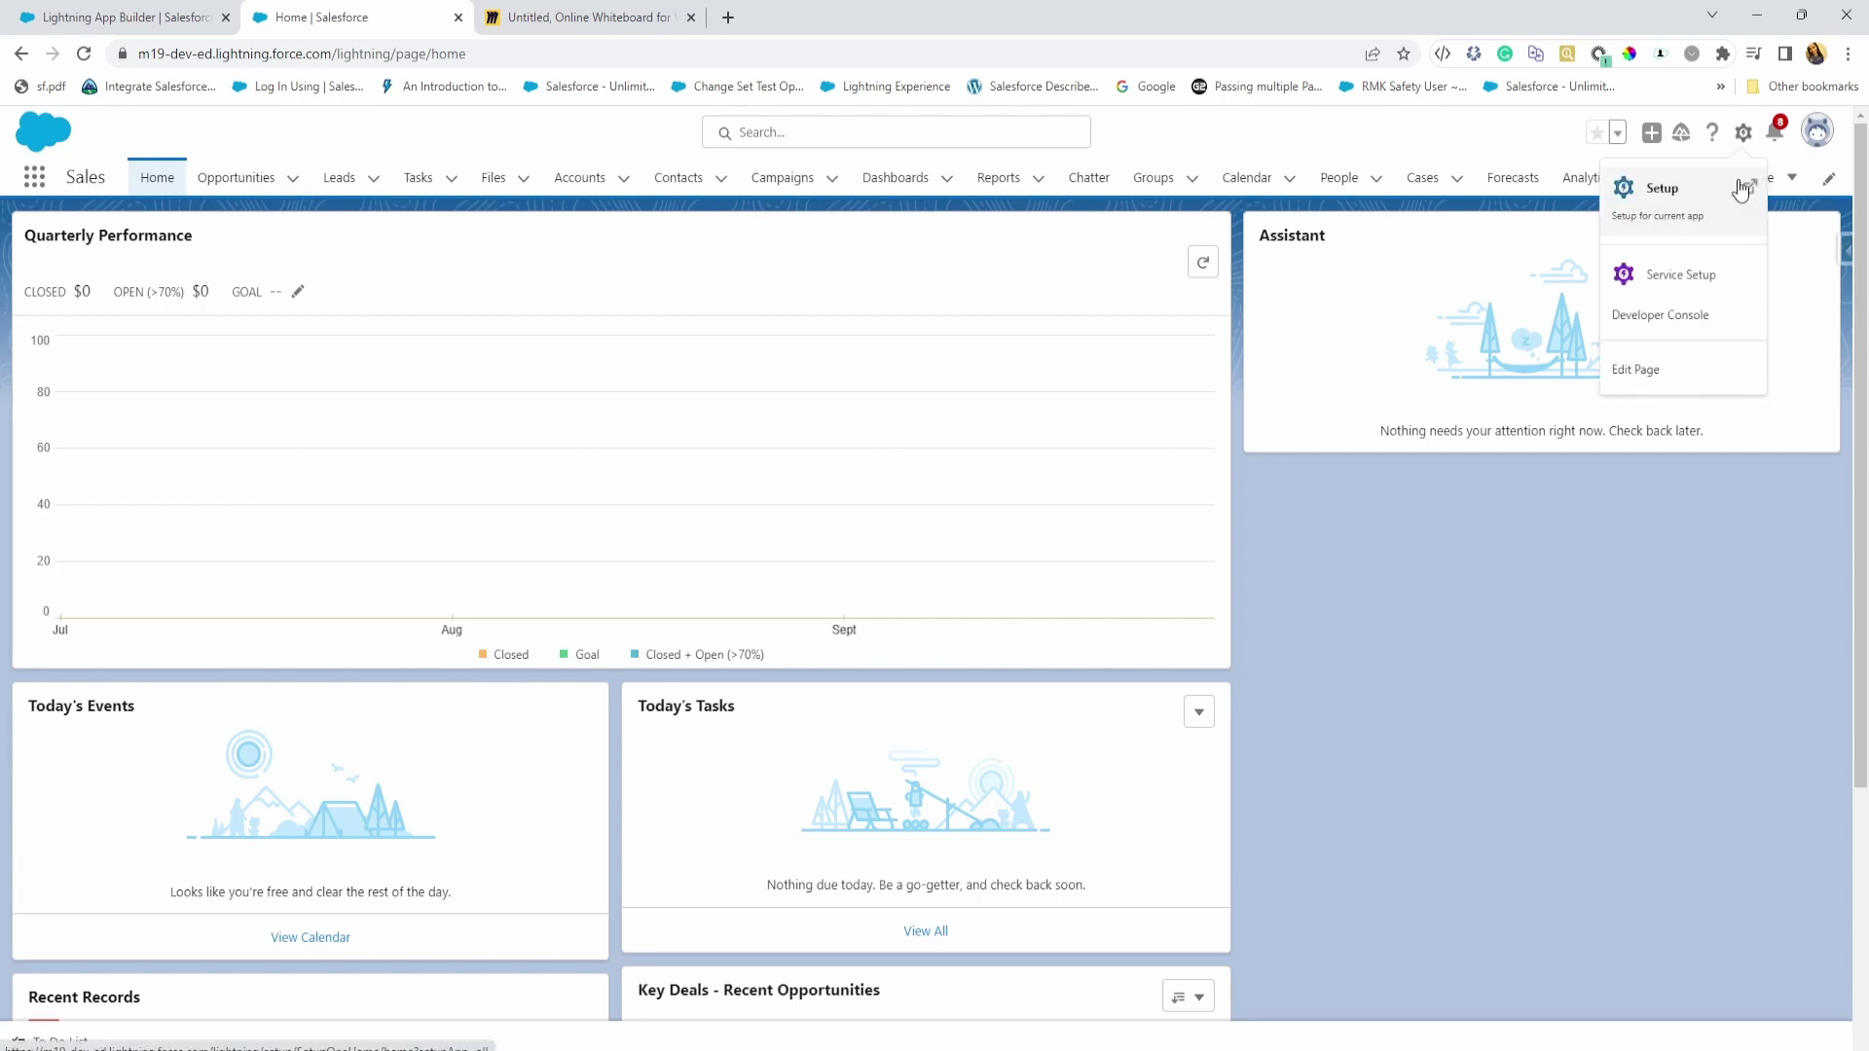
click(1636, 376)
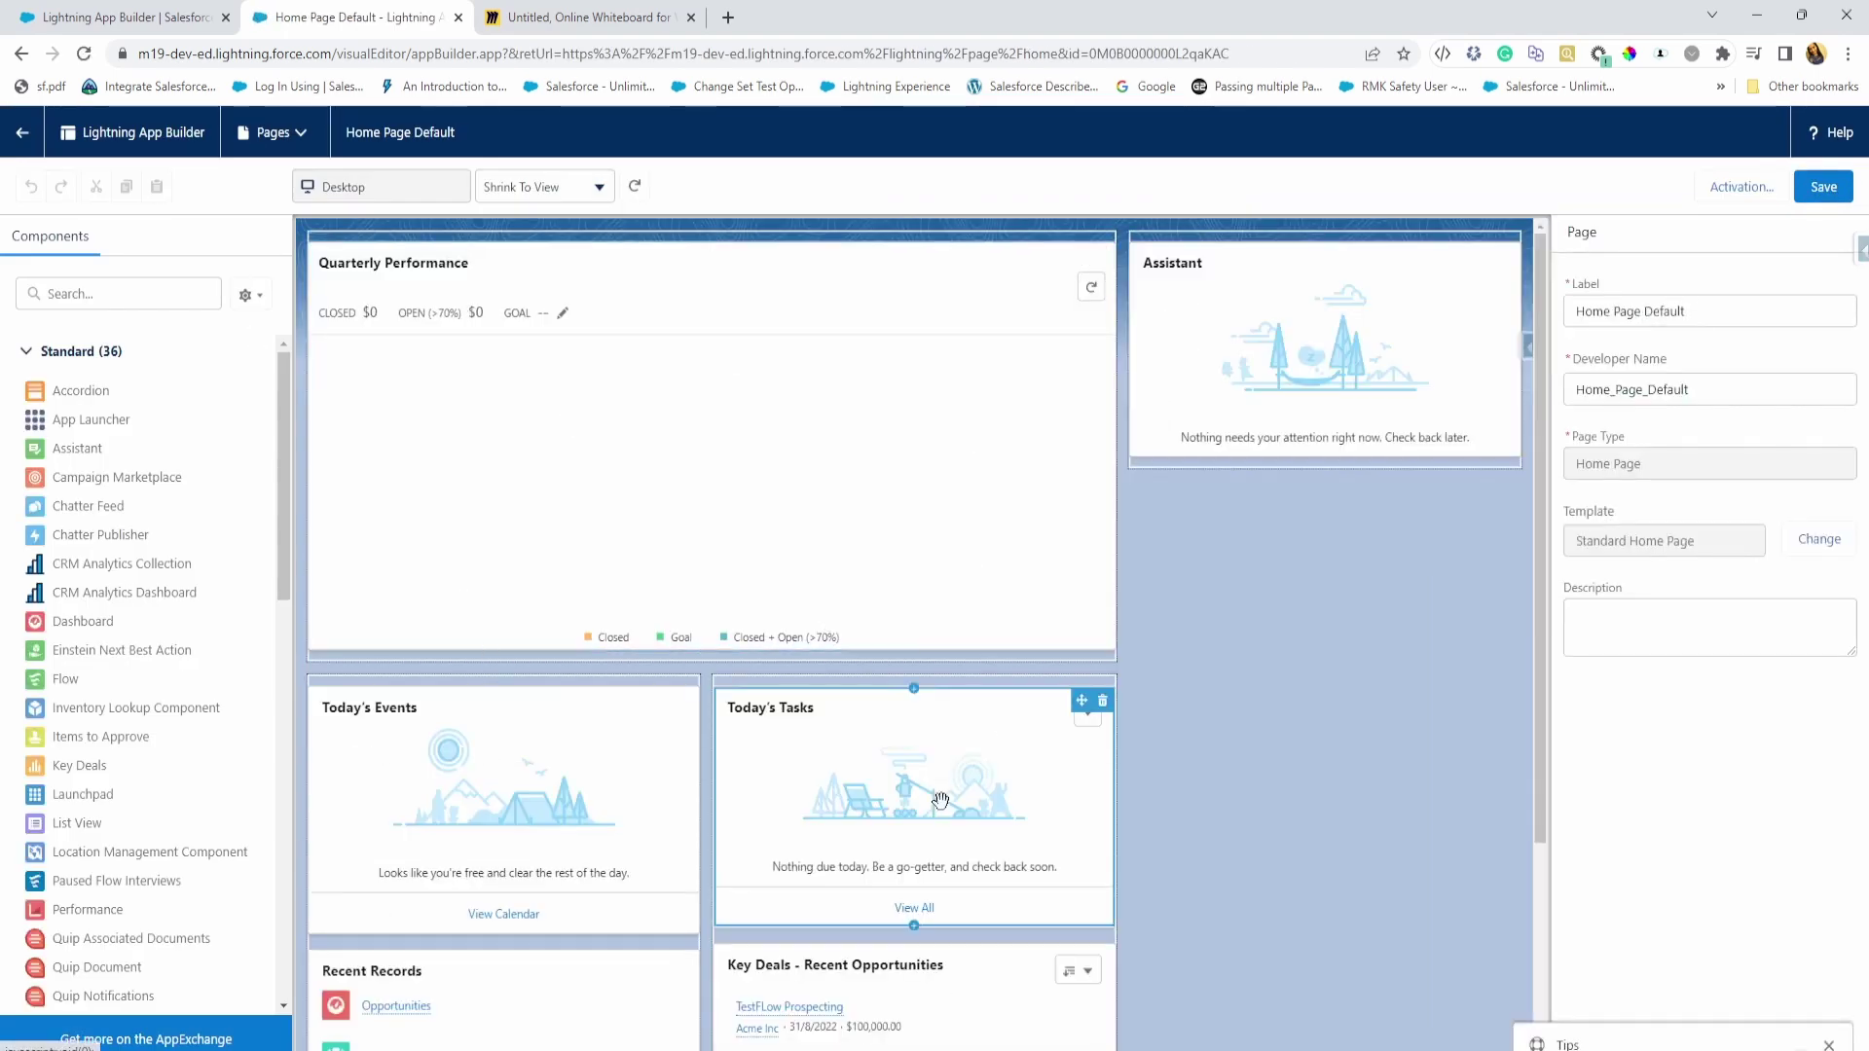
click(173, 25)
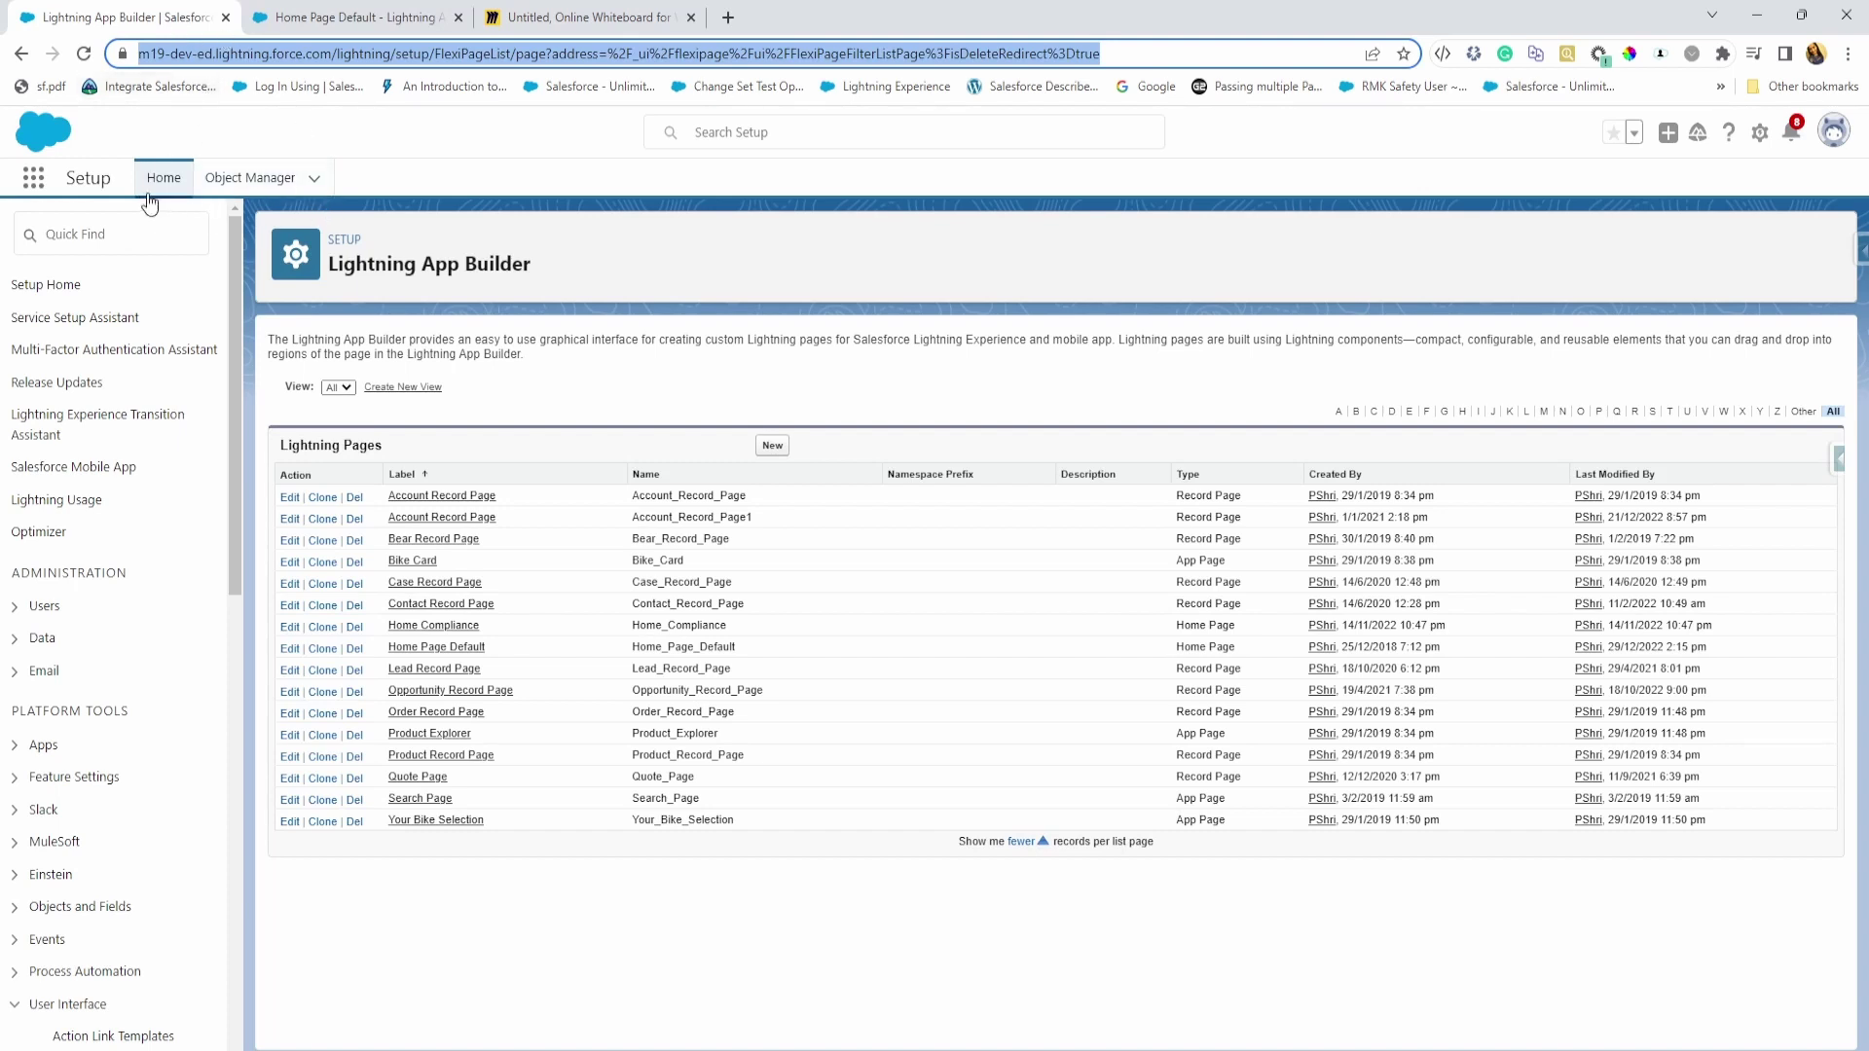
- Point out the Home Compliance and Home Page Default rows, then go back to the Miro flowchart
click(153, 233)
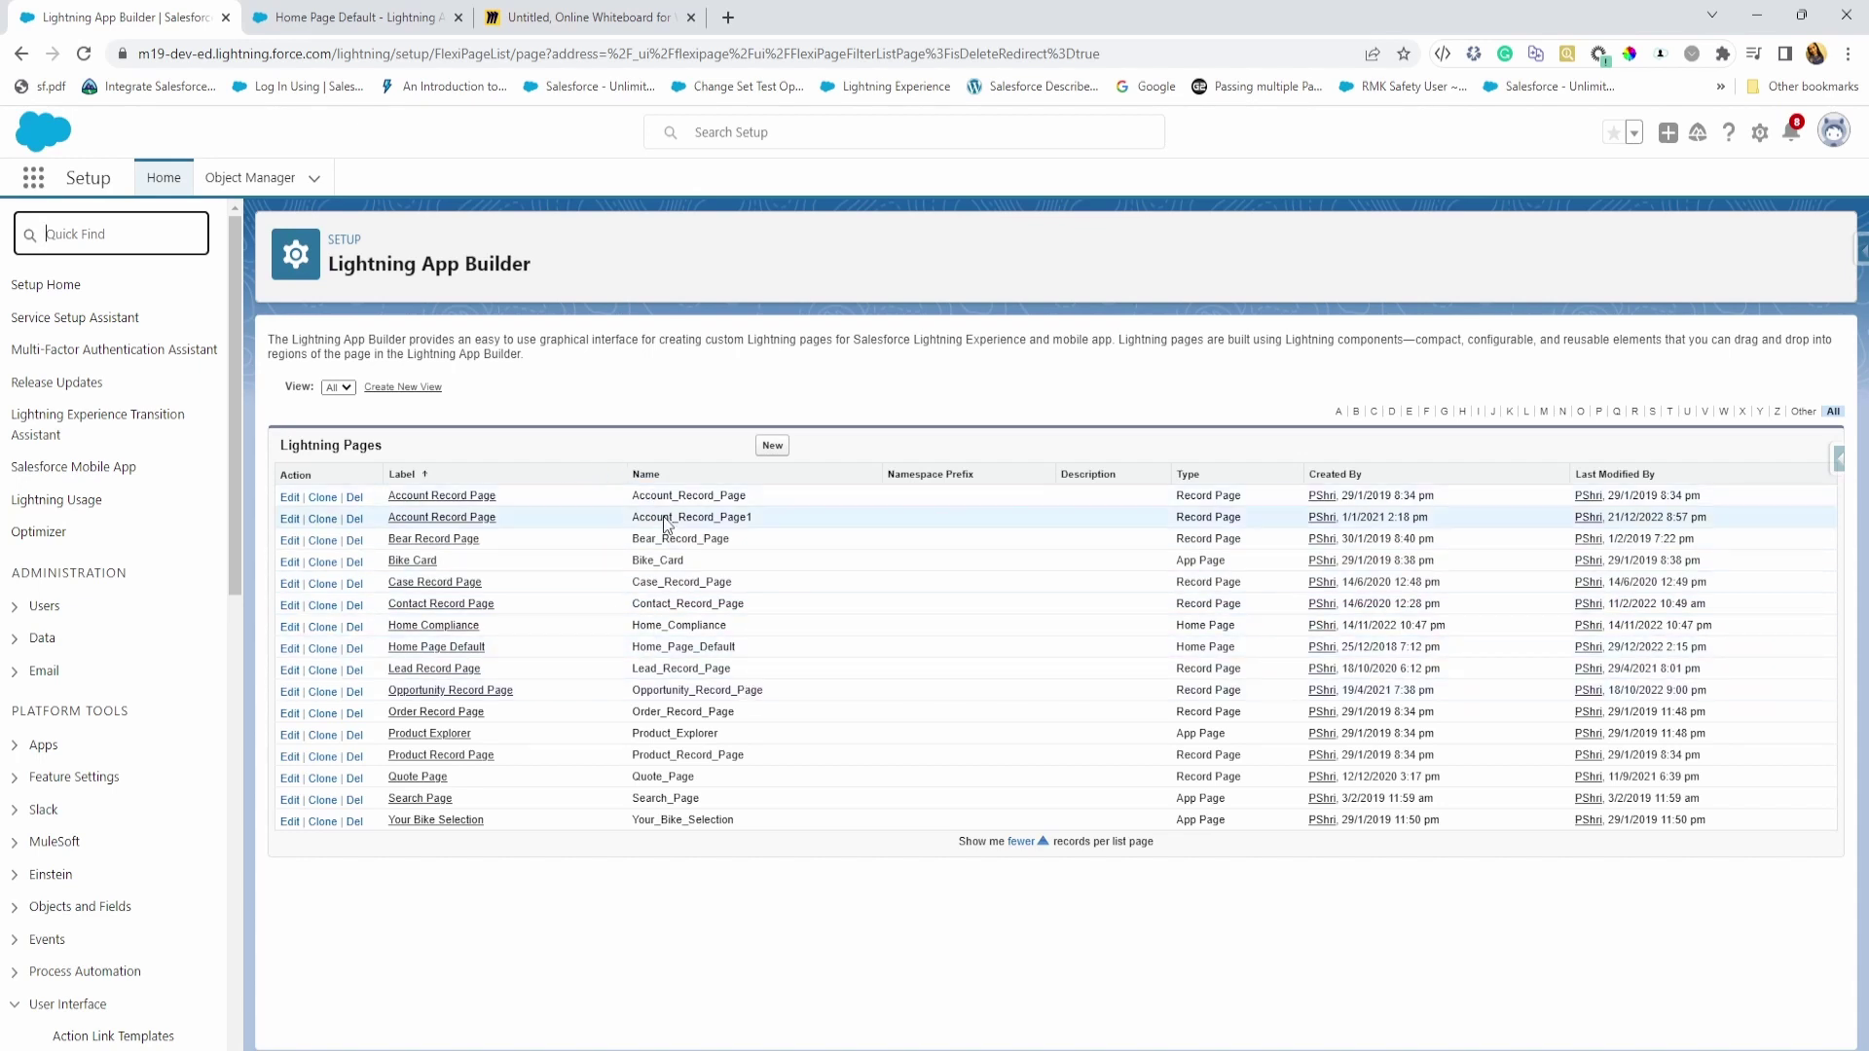
drag(1173, 631, 1242, 651)
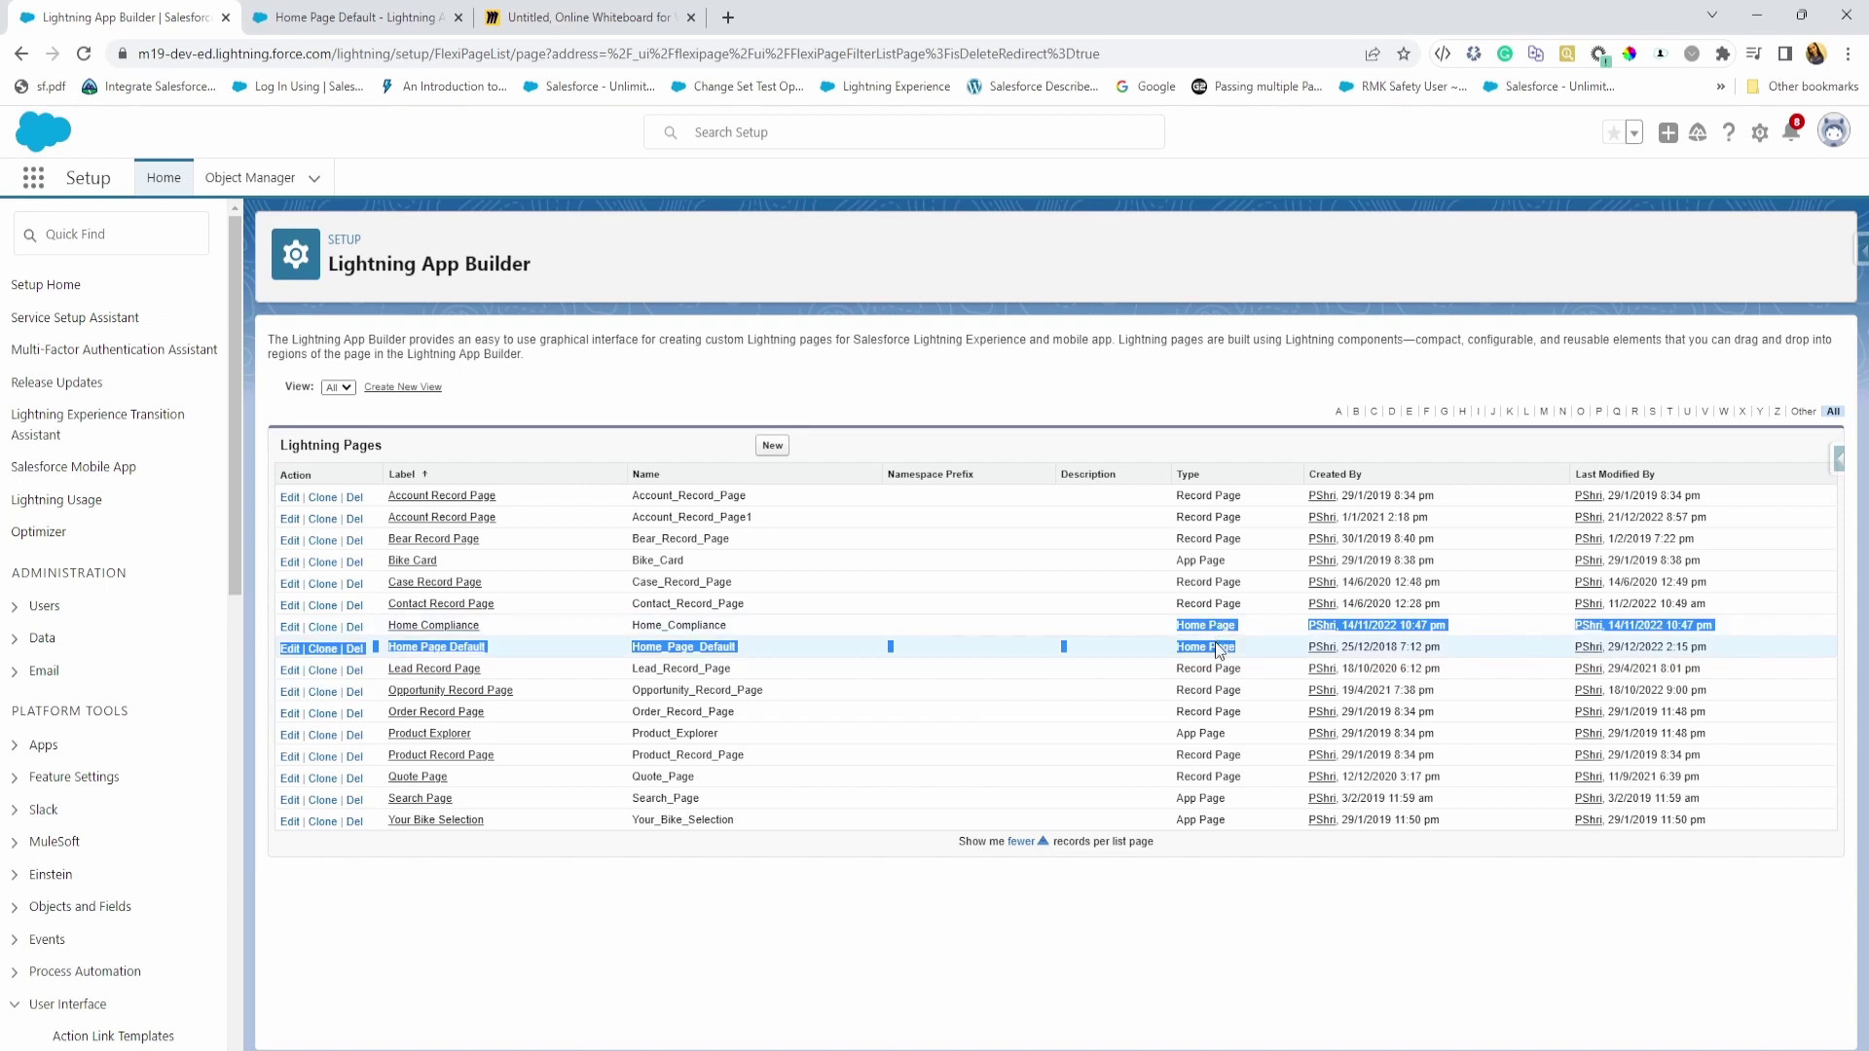
click(584, 17)
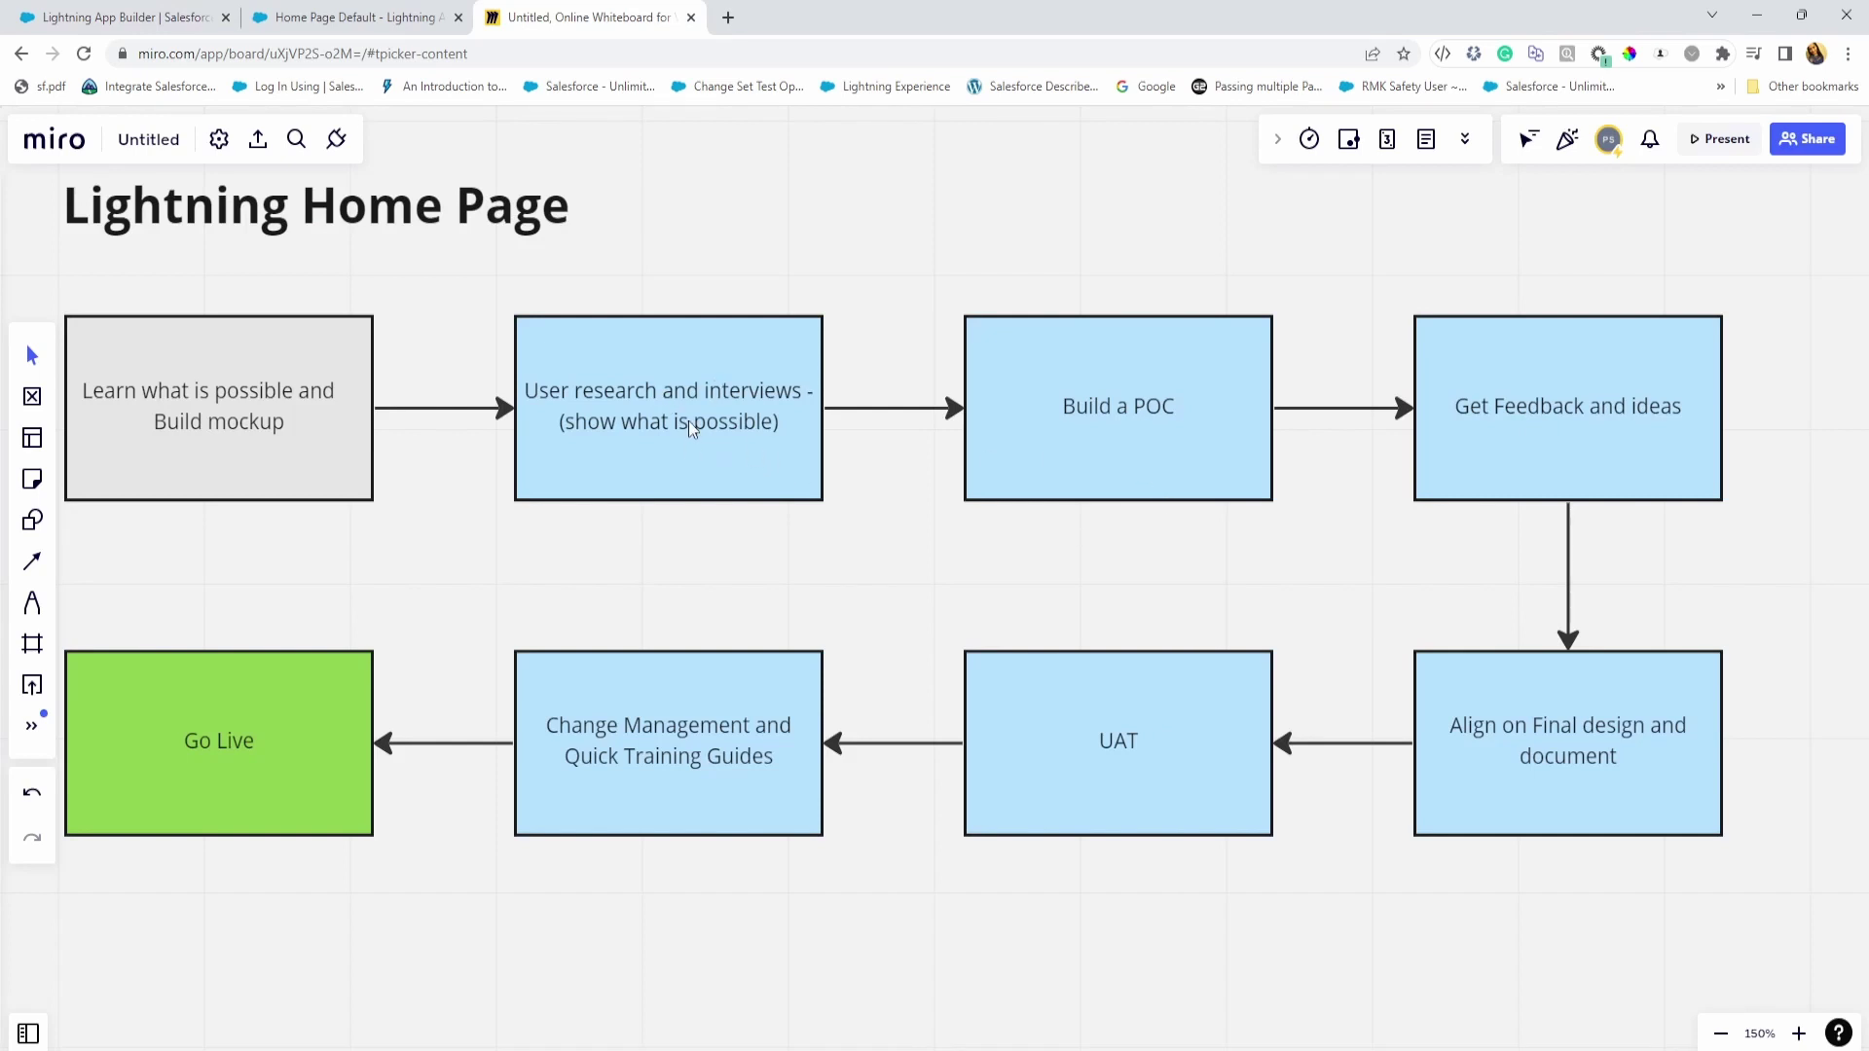
- Go back from the Miro flowchart to the Salesforce Lightning Pages list
click(146, 18)
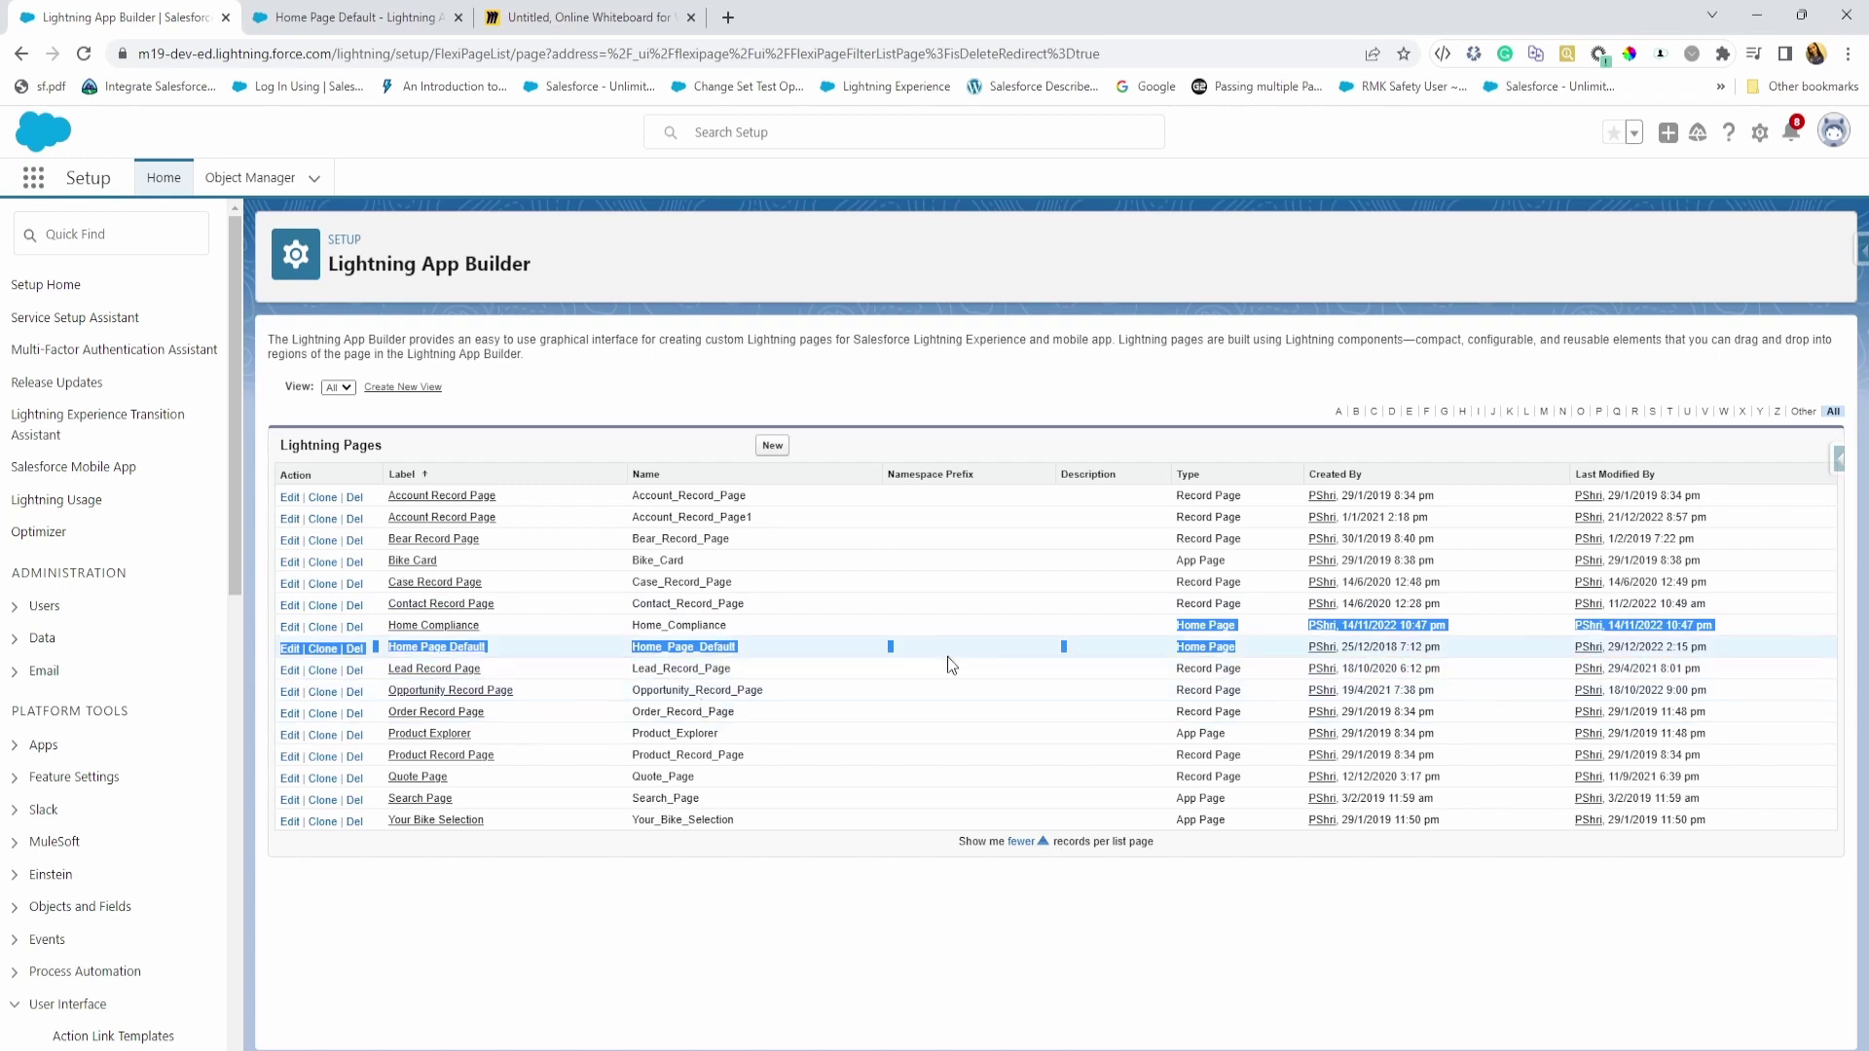
- Create a new Home Page labelled 'Home Sales' and advance to the template choice
click(772, 444)
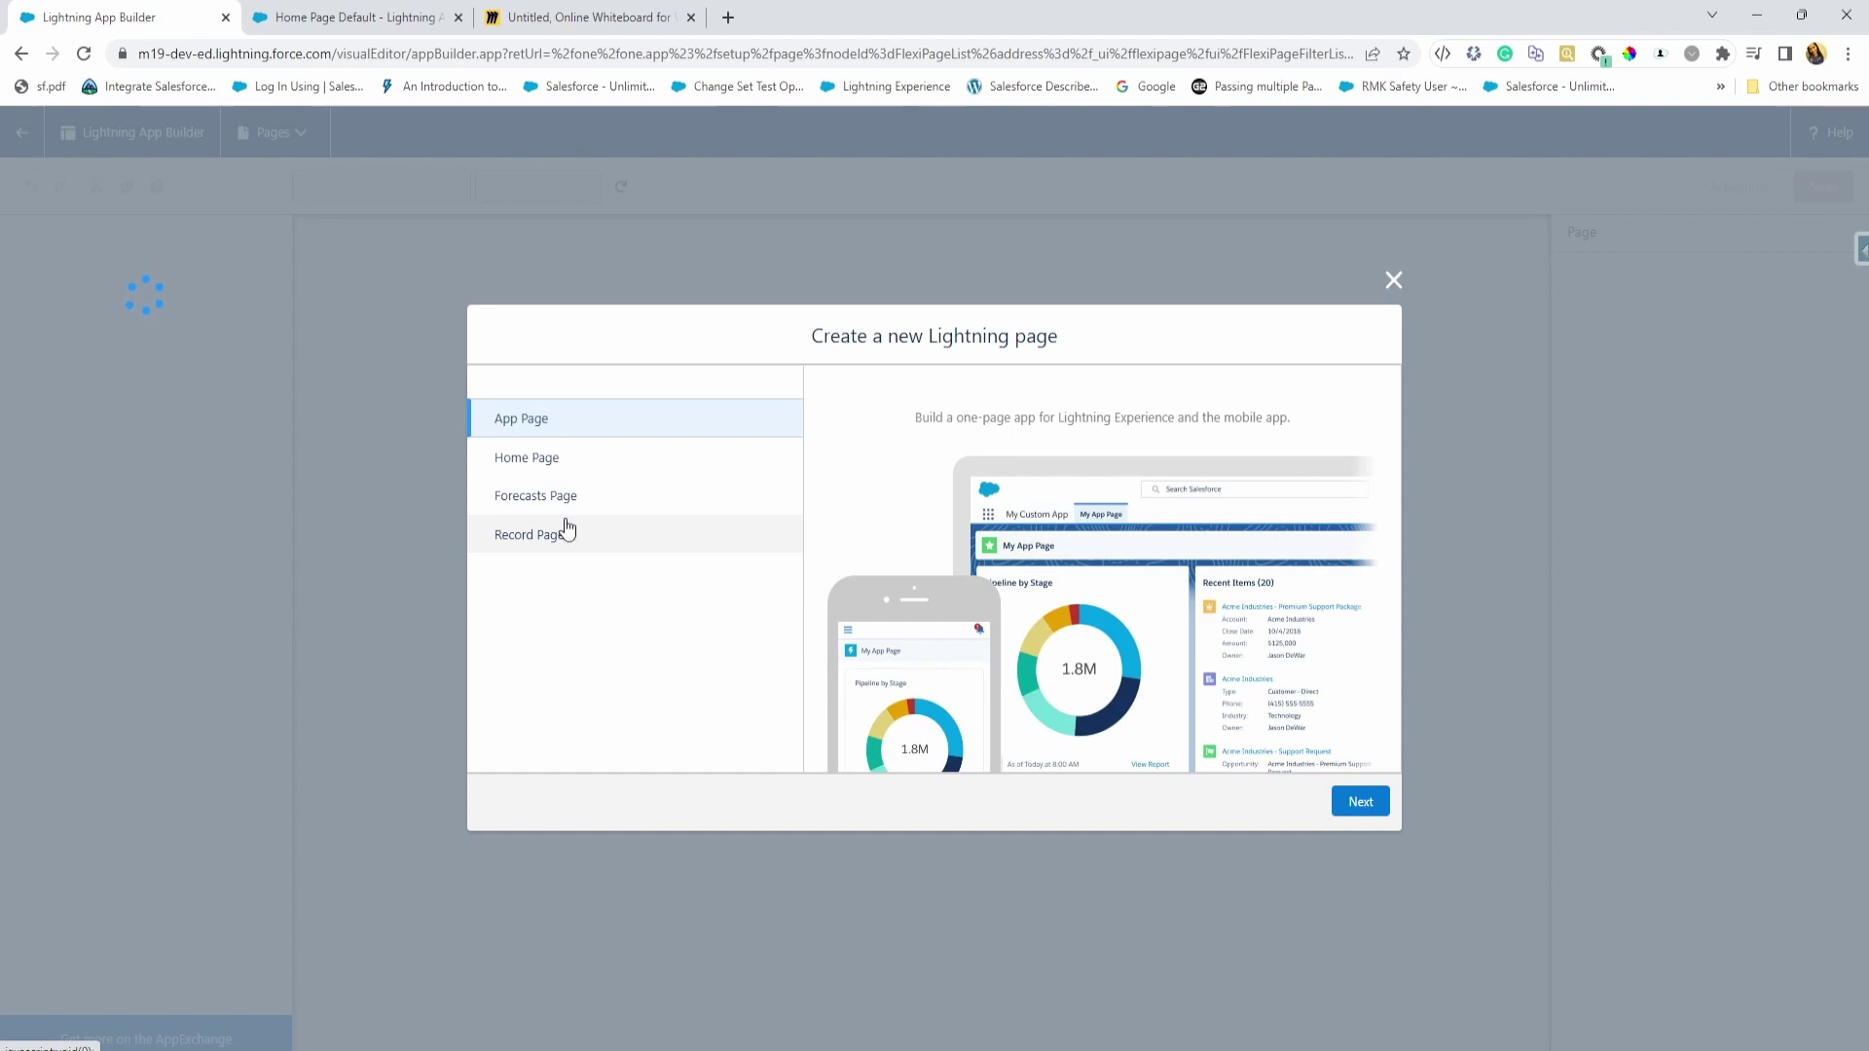
click(587, 467)
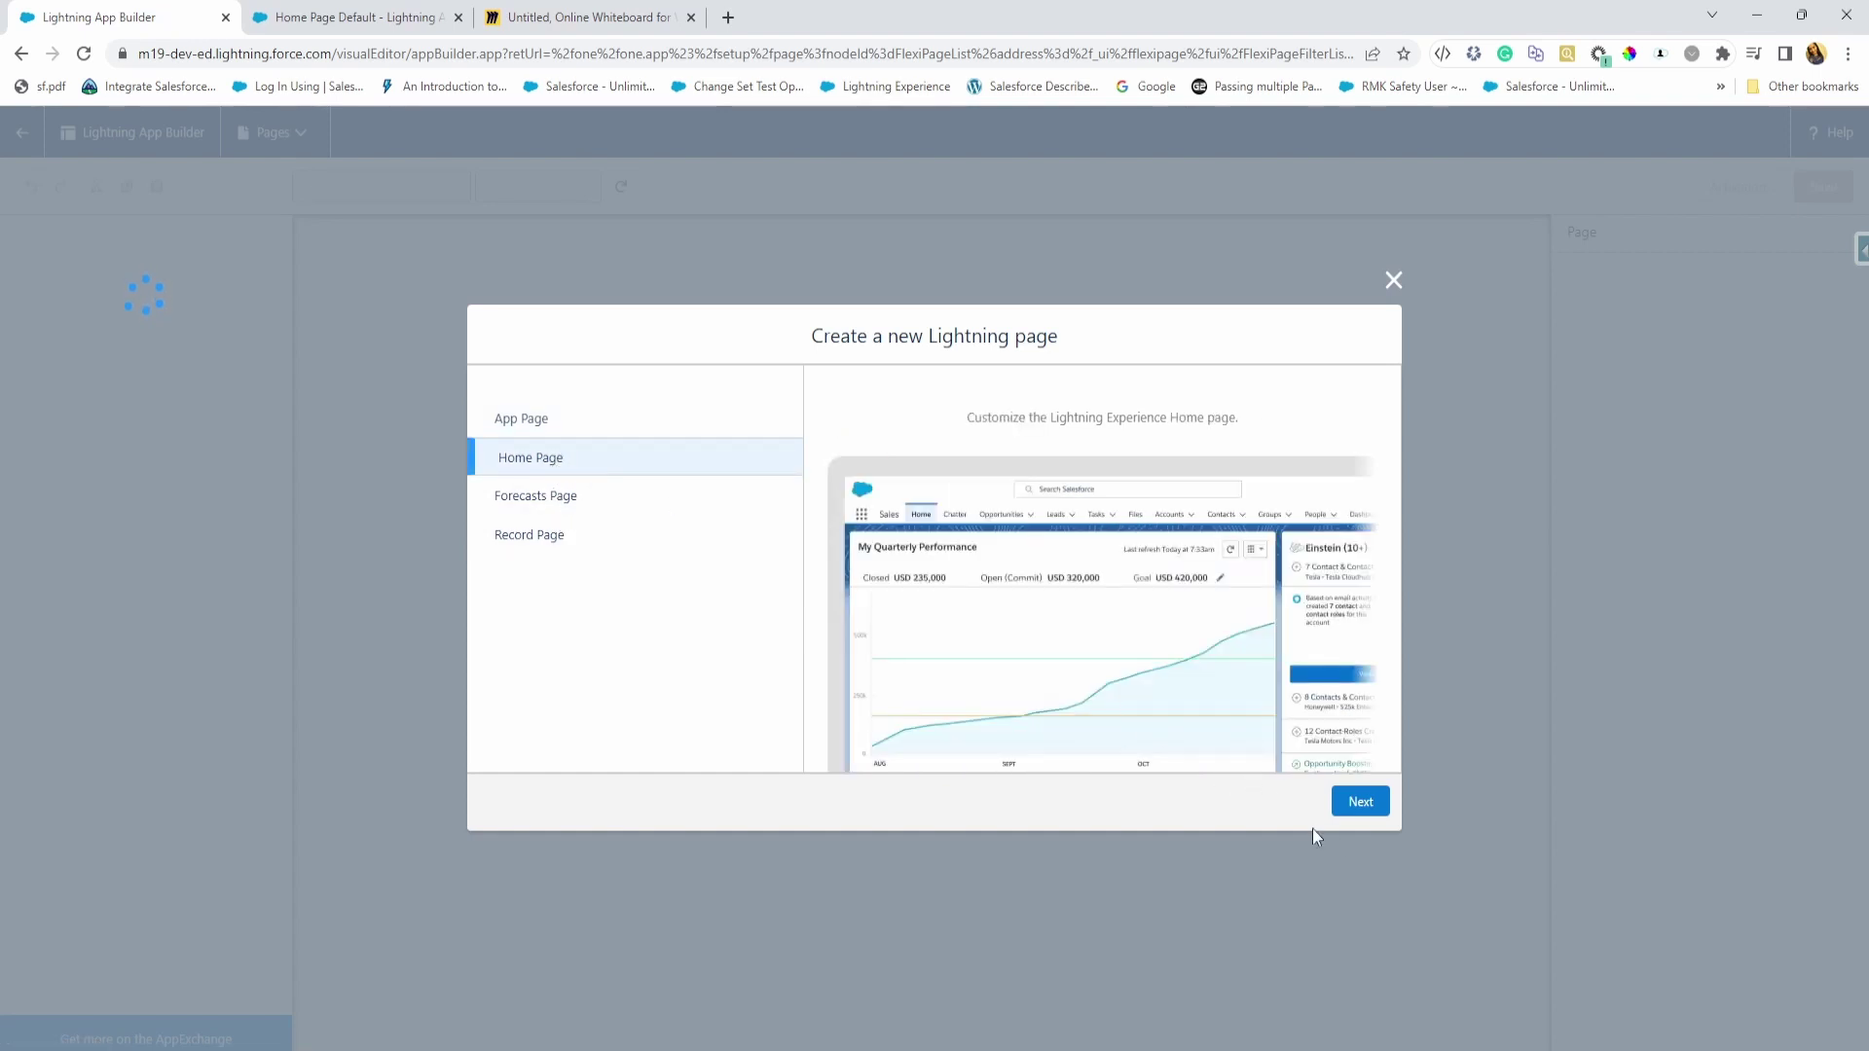
click(1359, 804)
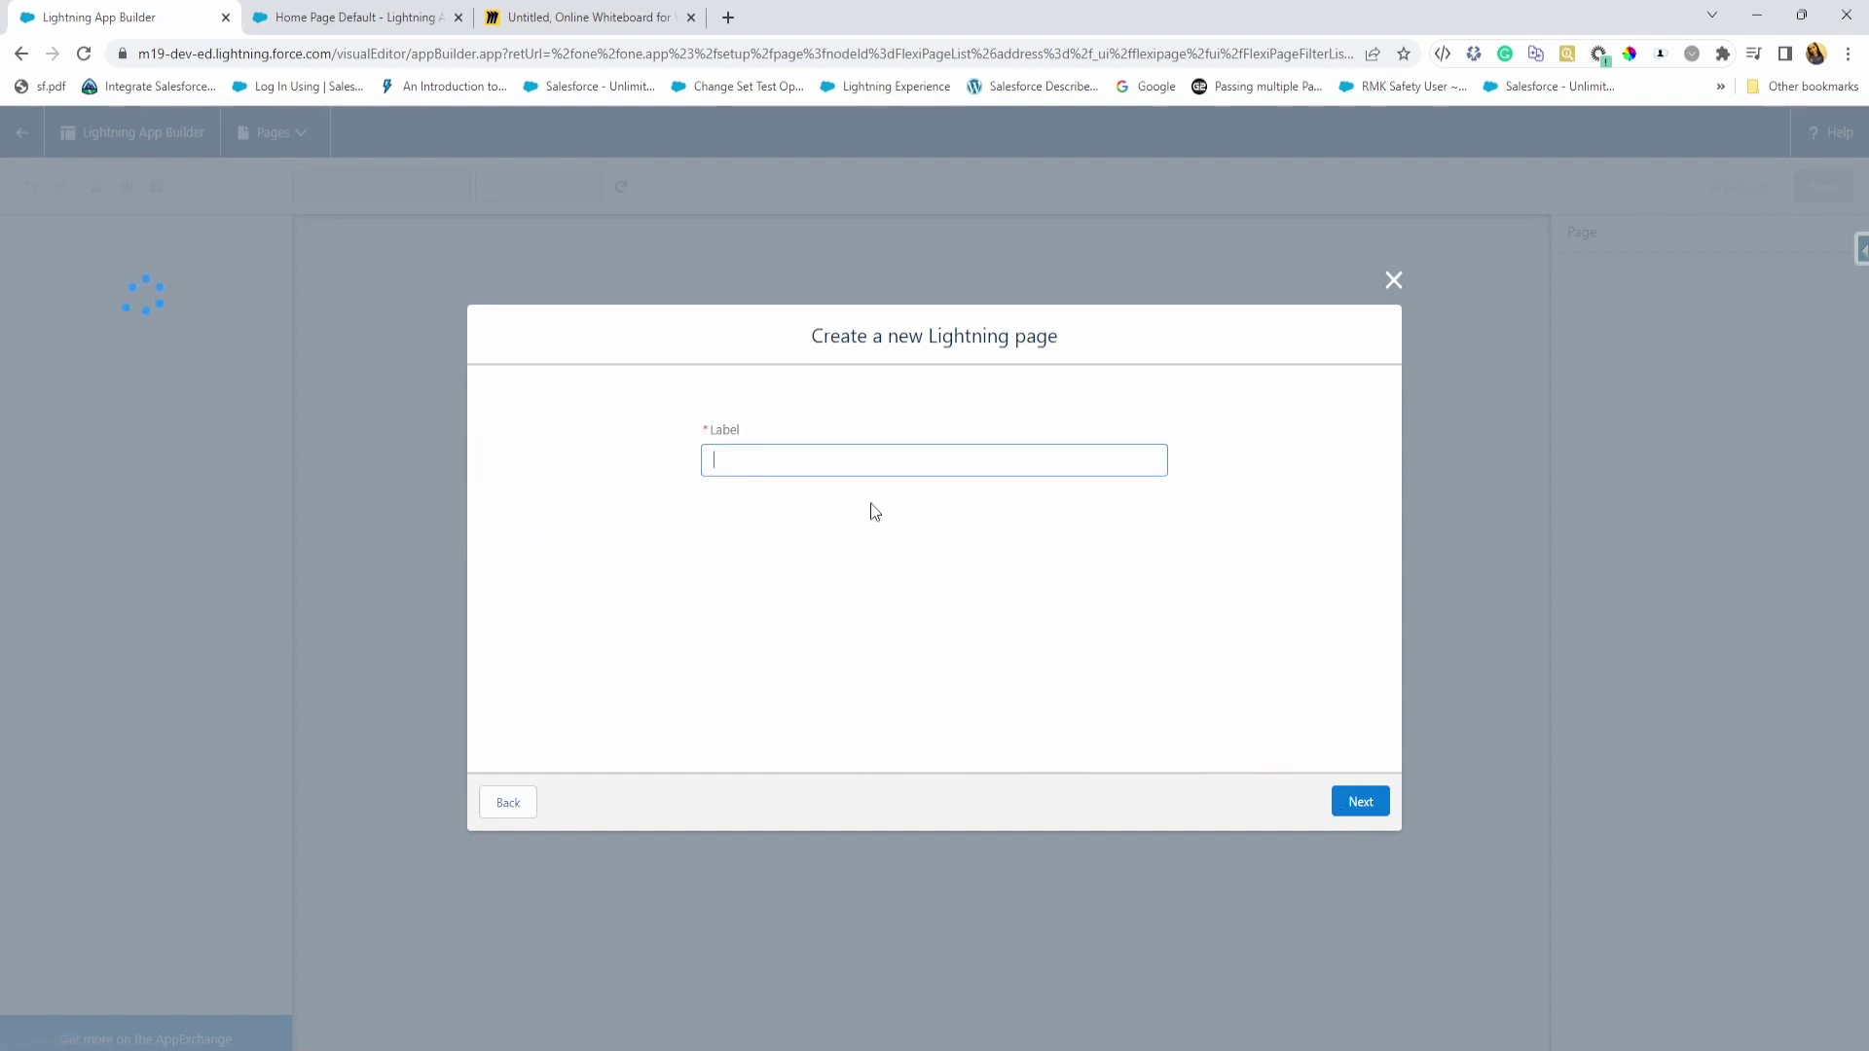
text(Home Sales)
drag(805, 464, 750, 463)
click(1374, 804)
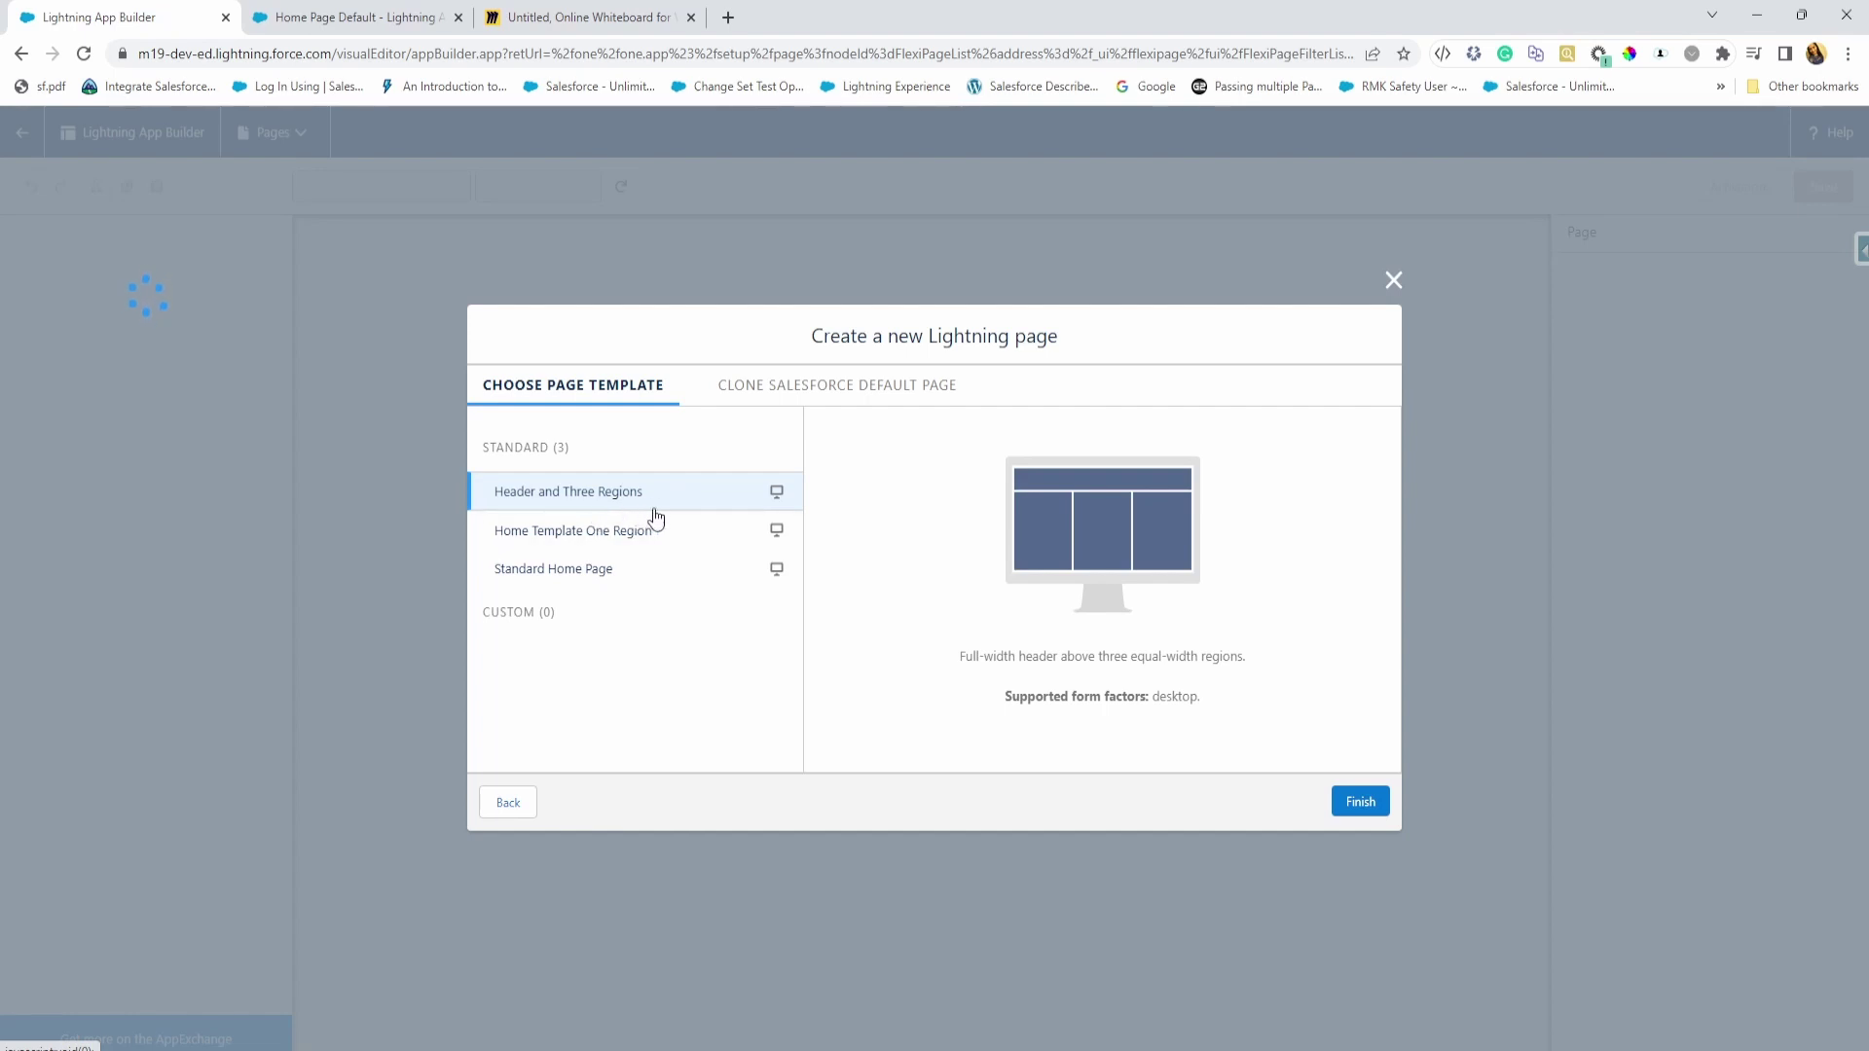
- Preview Home Template One Region, then finish Home Sales on the Standard Home Page template
click(659, 534)
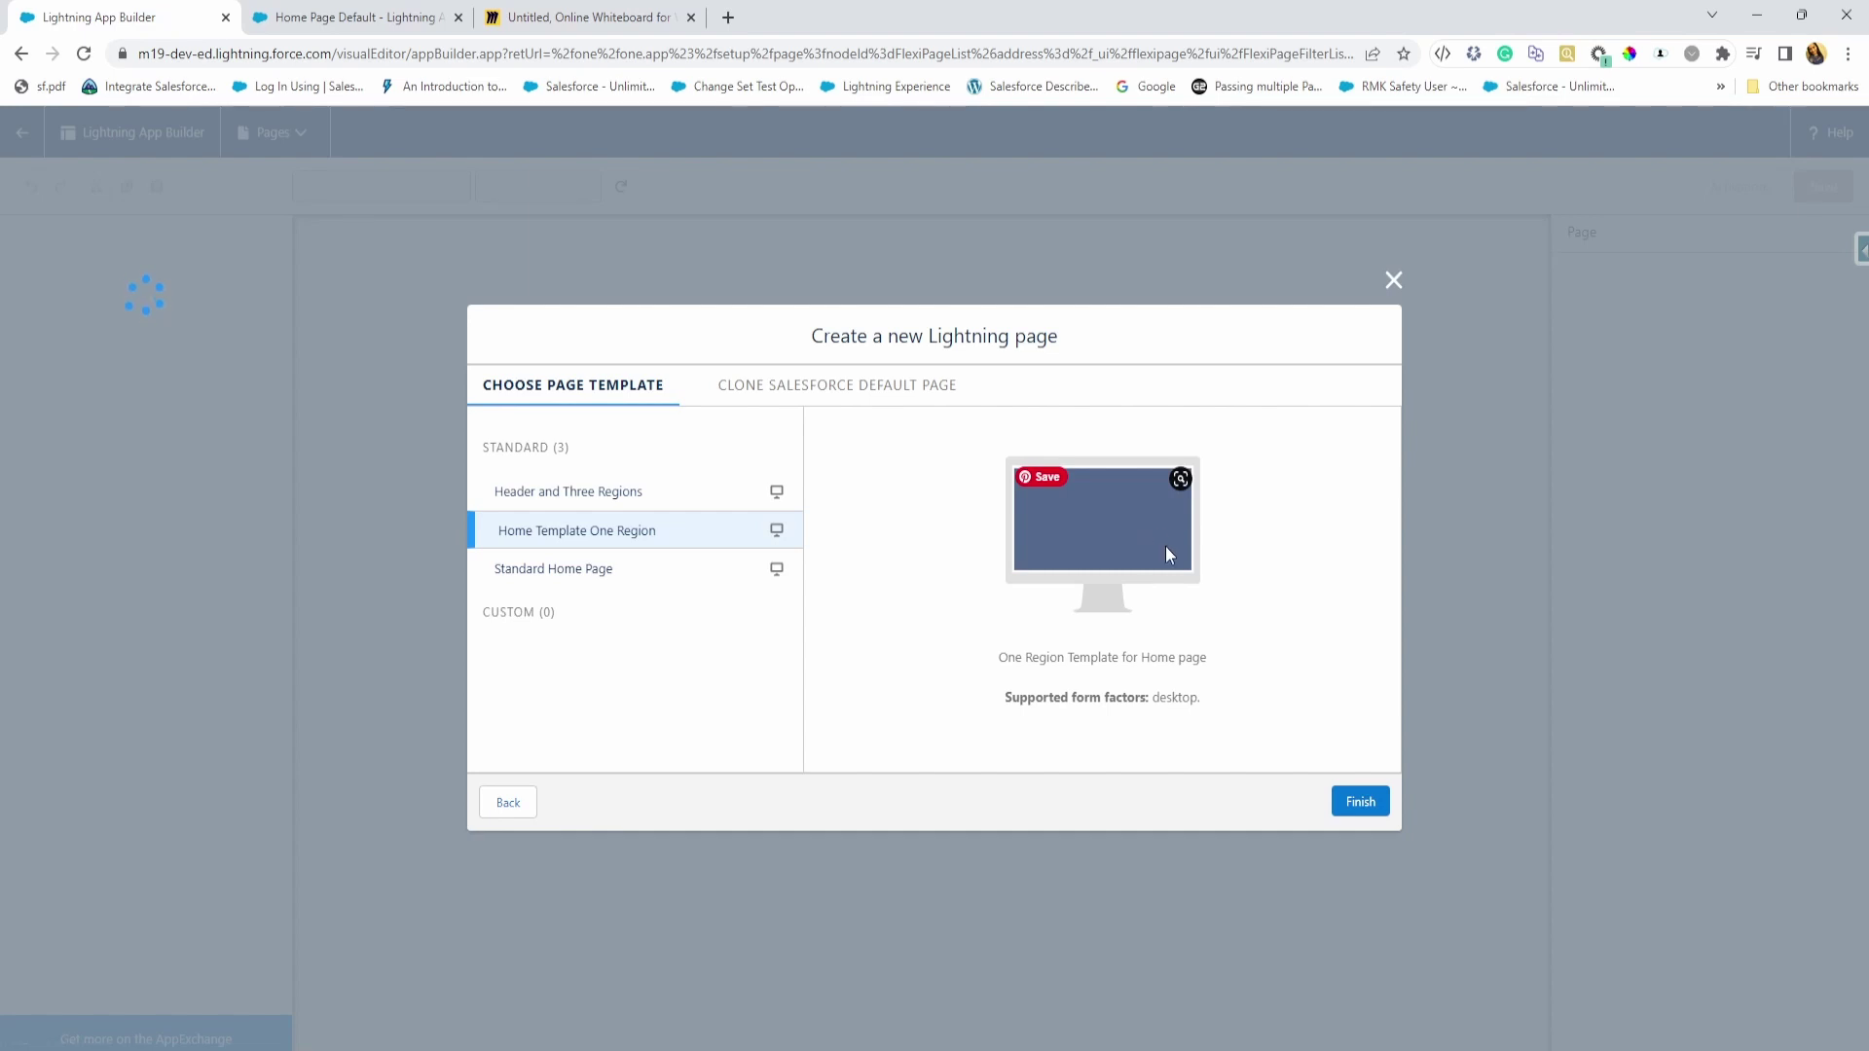
click(624, 578)
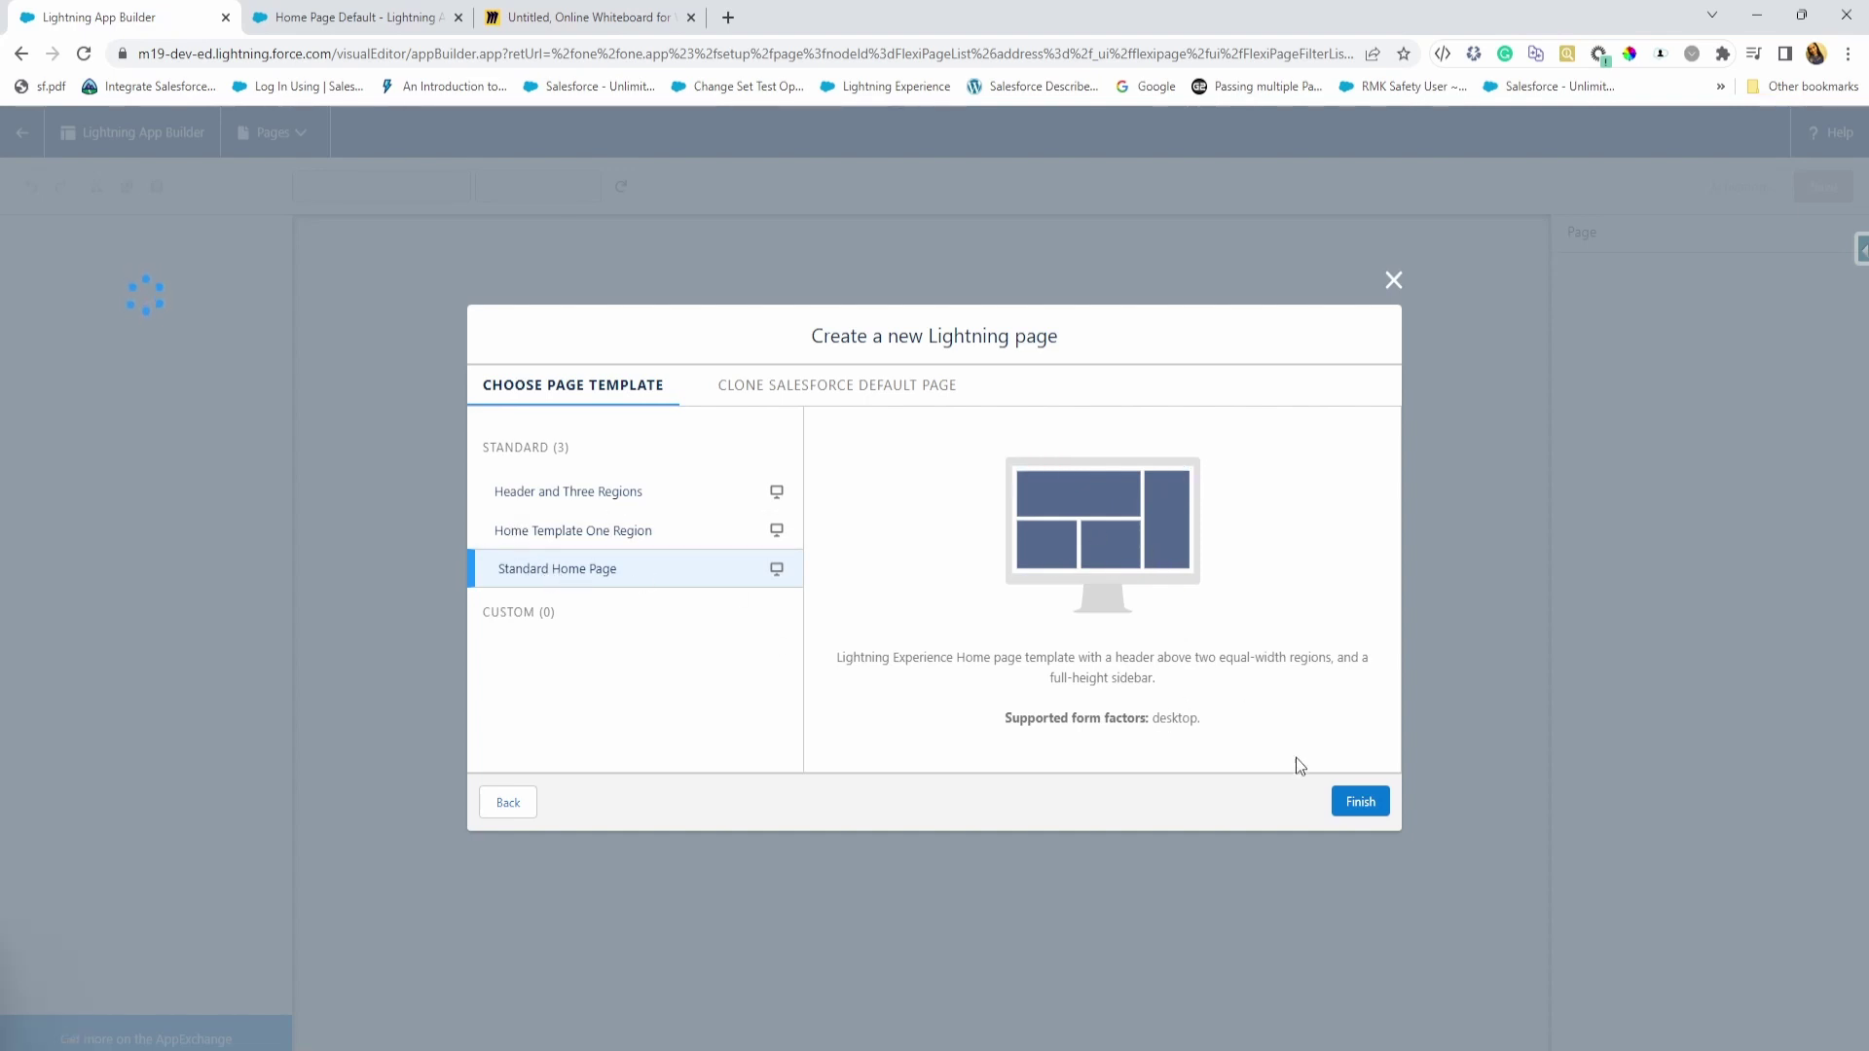
click(1359, 802)
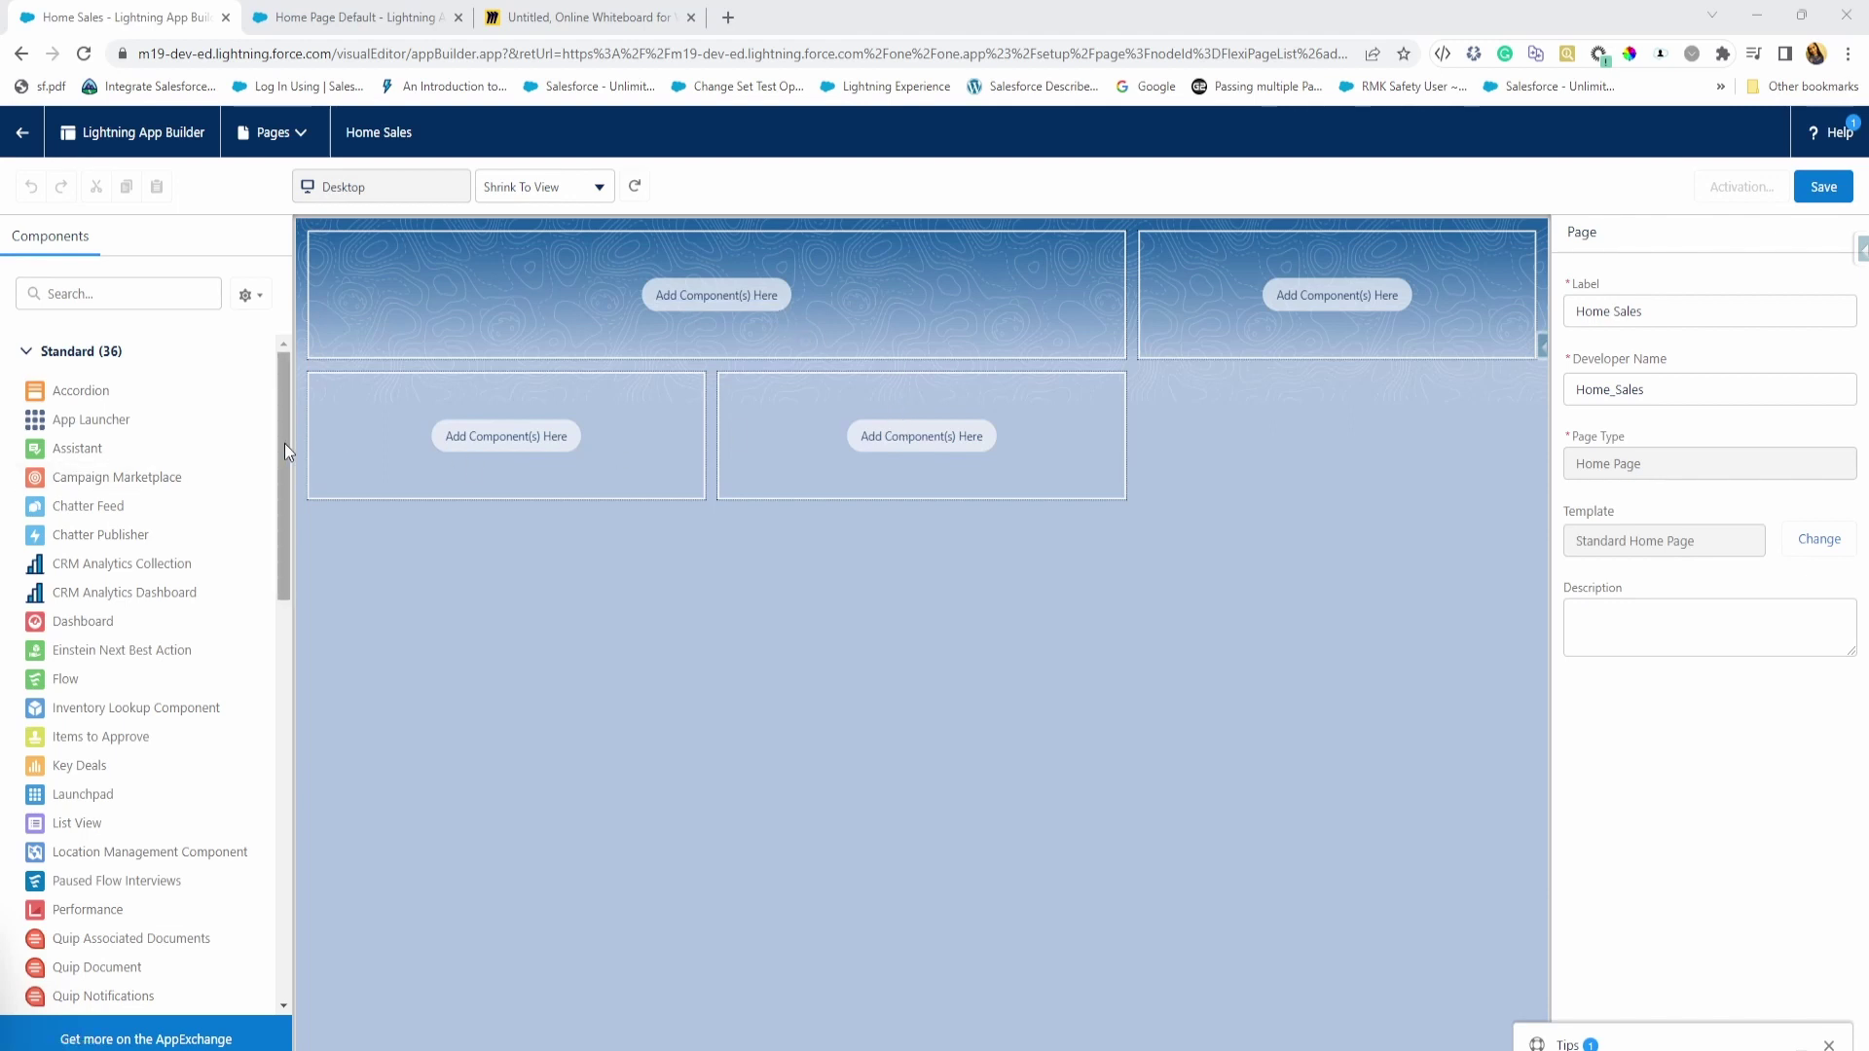
- Scroll the standard Components list and read component descriptions, ending on Dashboard
mouse_move(284, 441)
mouse_down()
mouse_move(259, 794)
mouse_move(277, 432)
mouse_up()
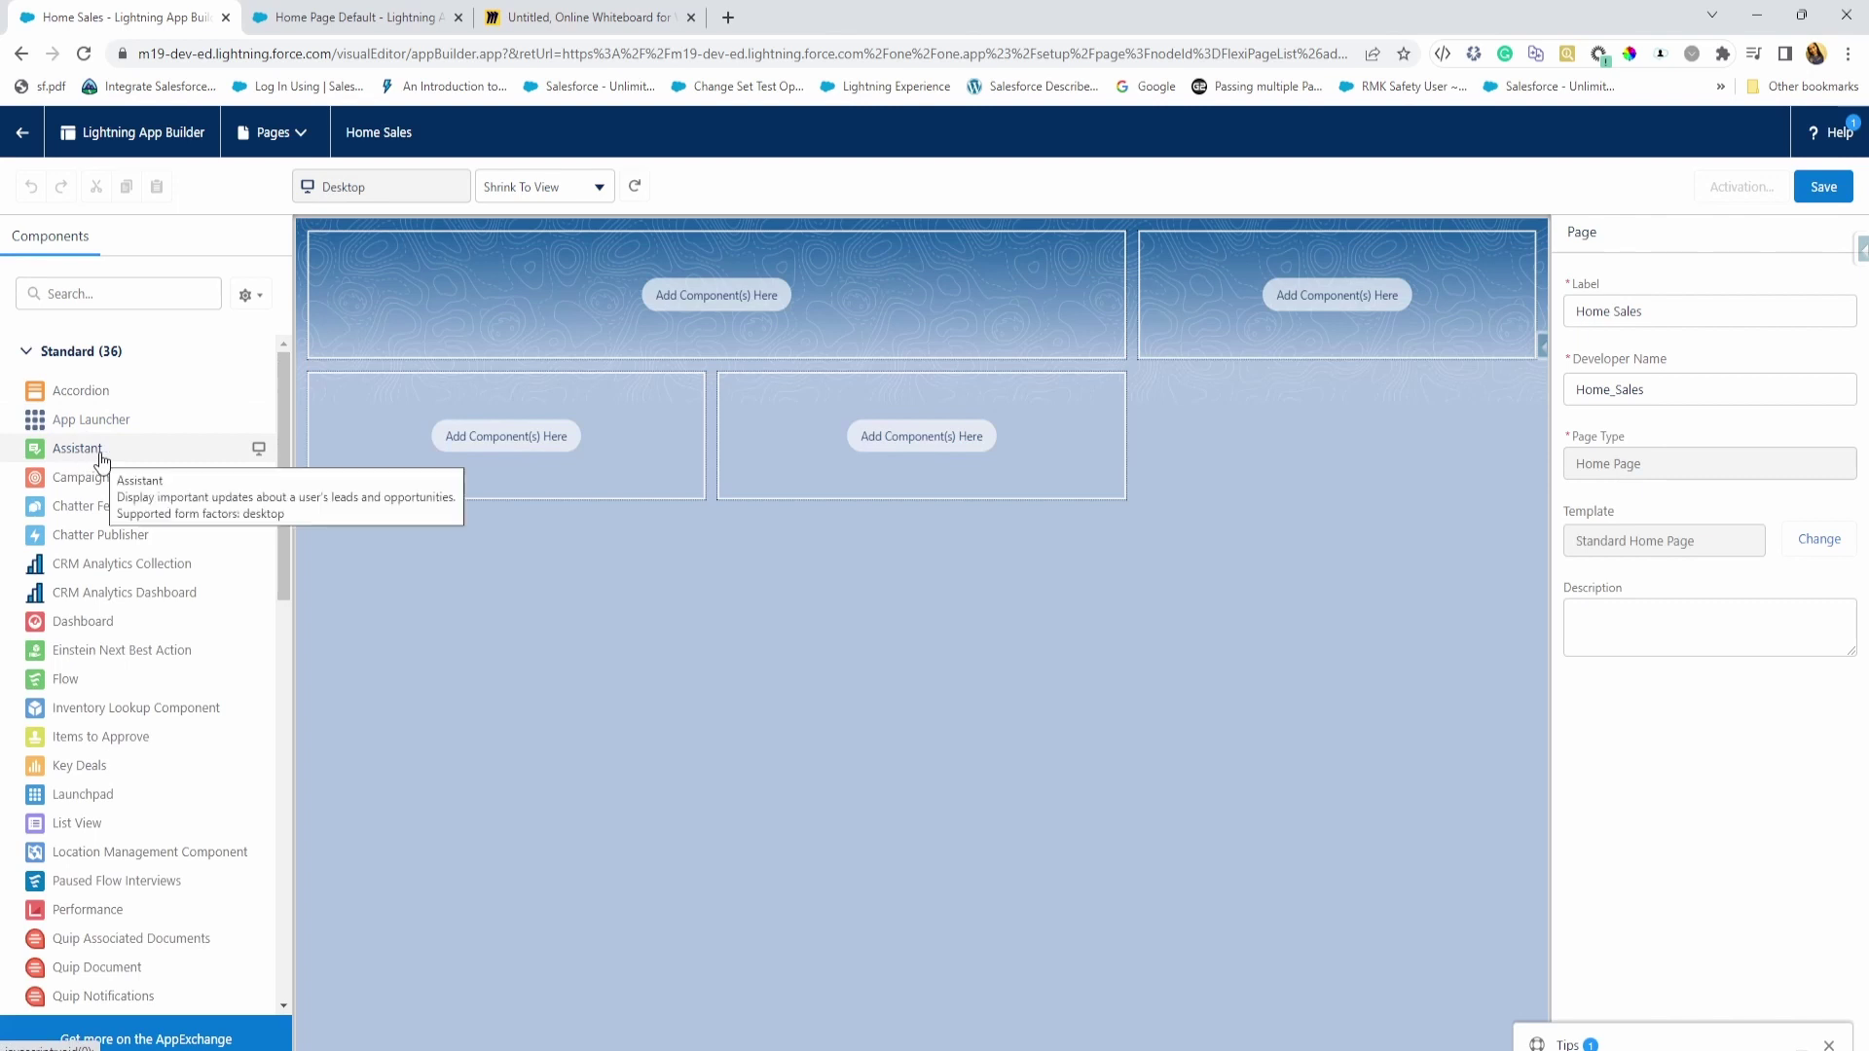
mouse_move(85, 457)
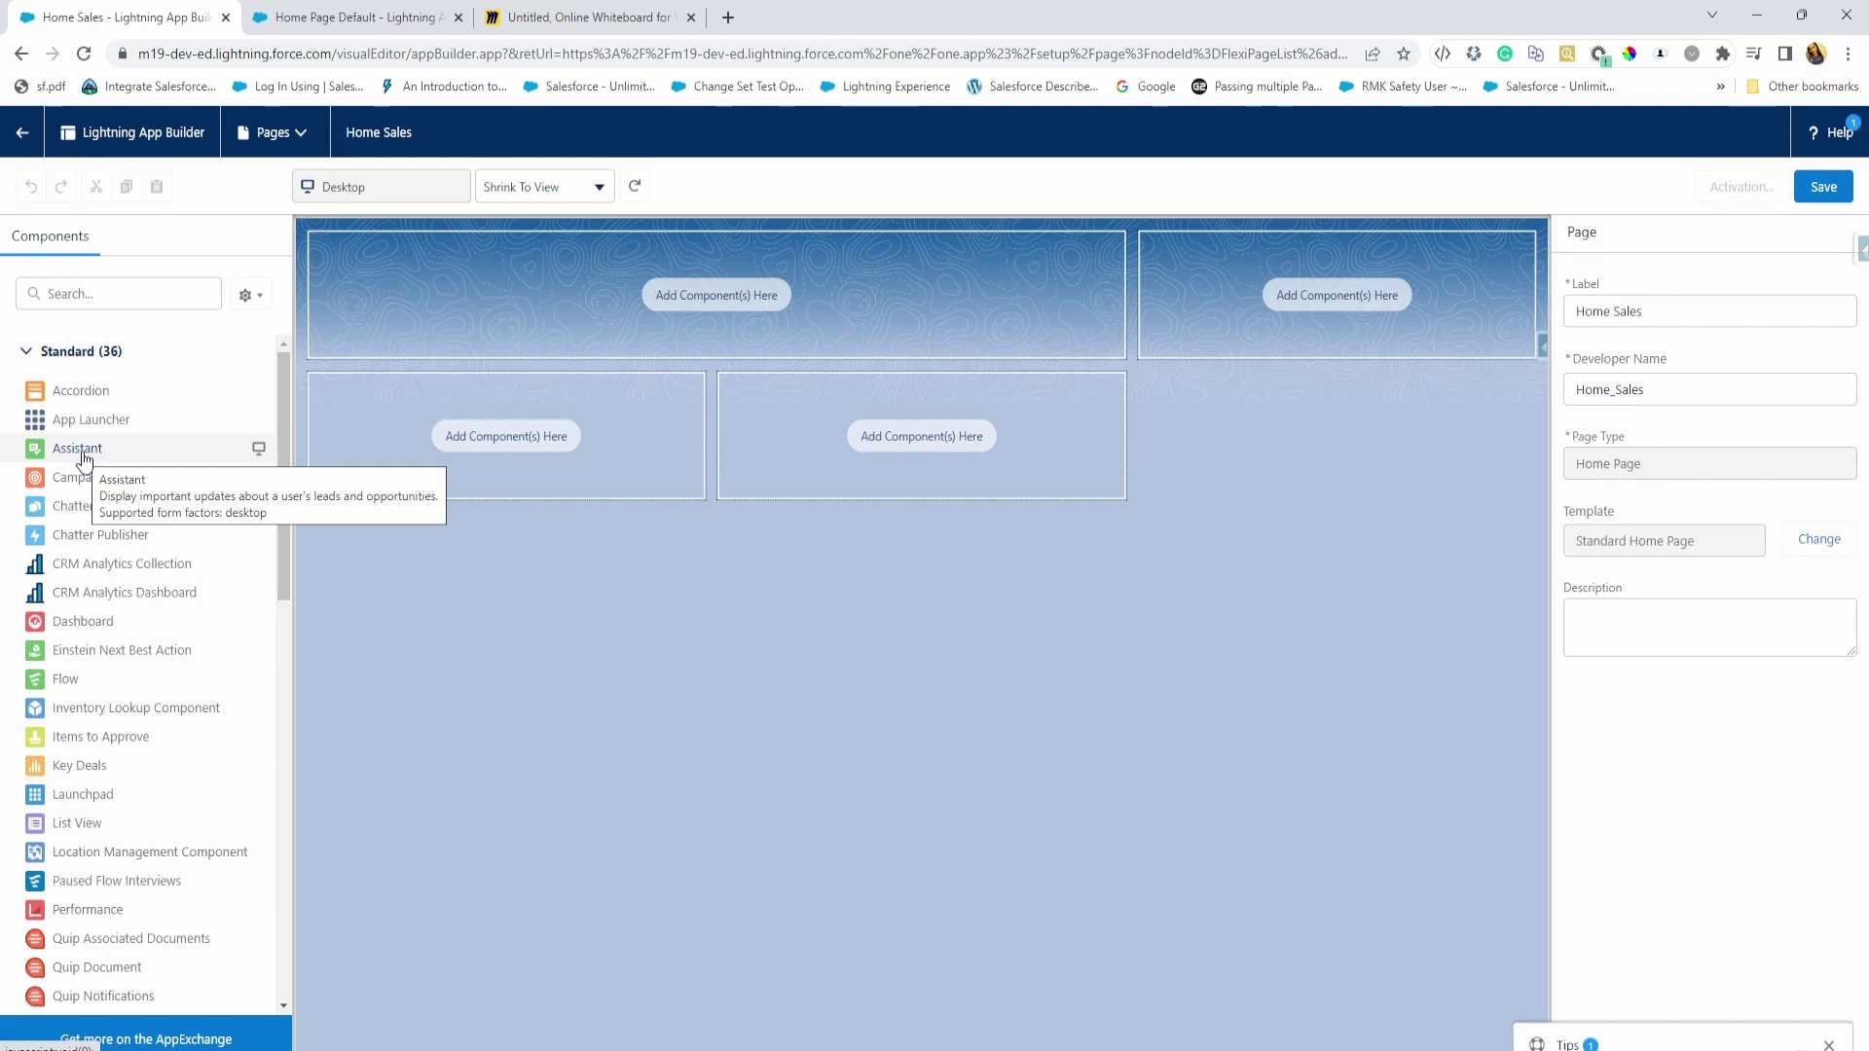
mouse_move(119, 514)
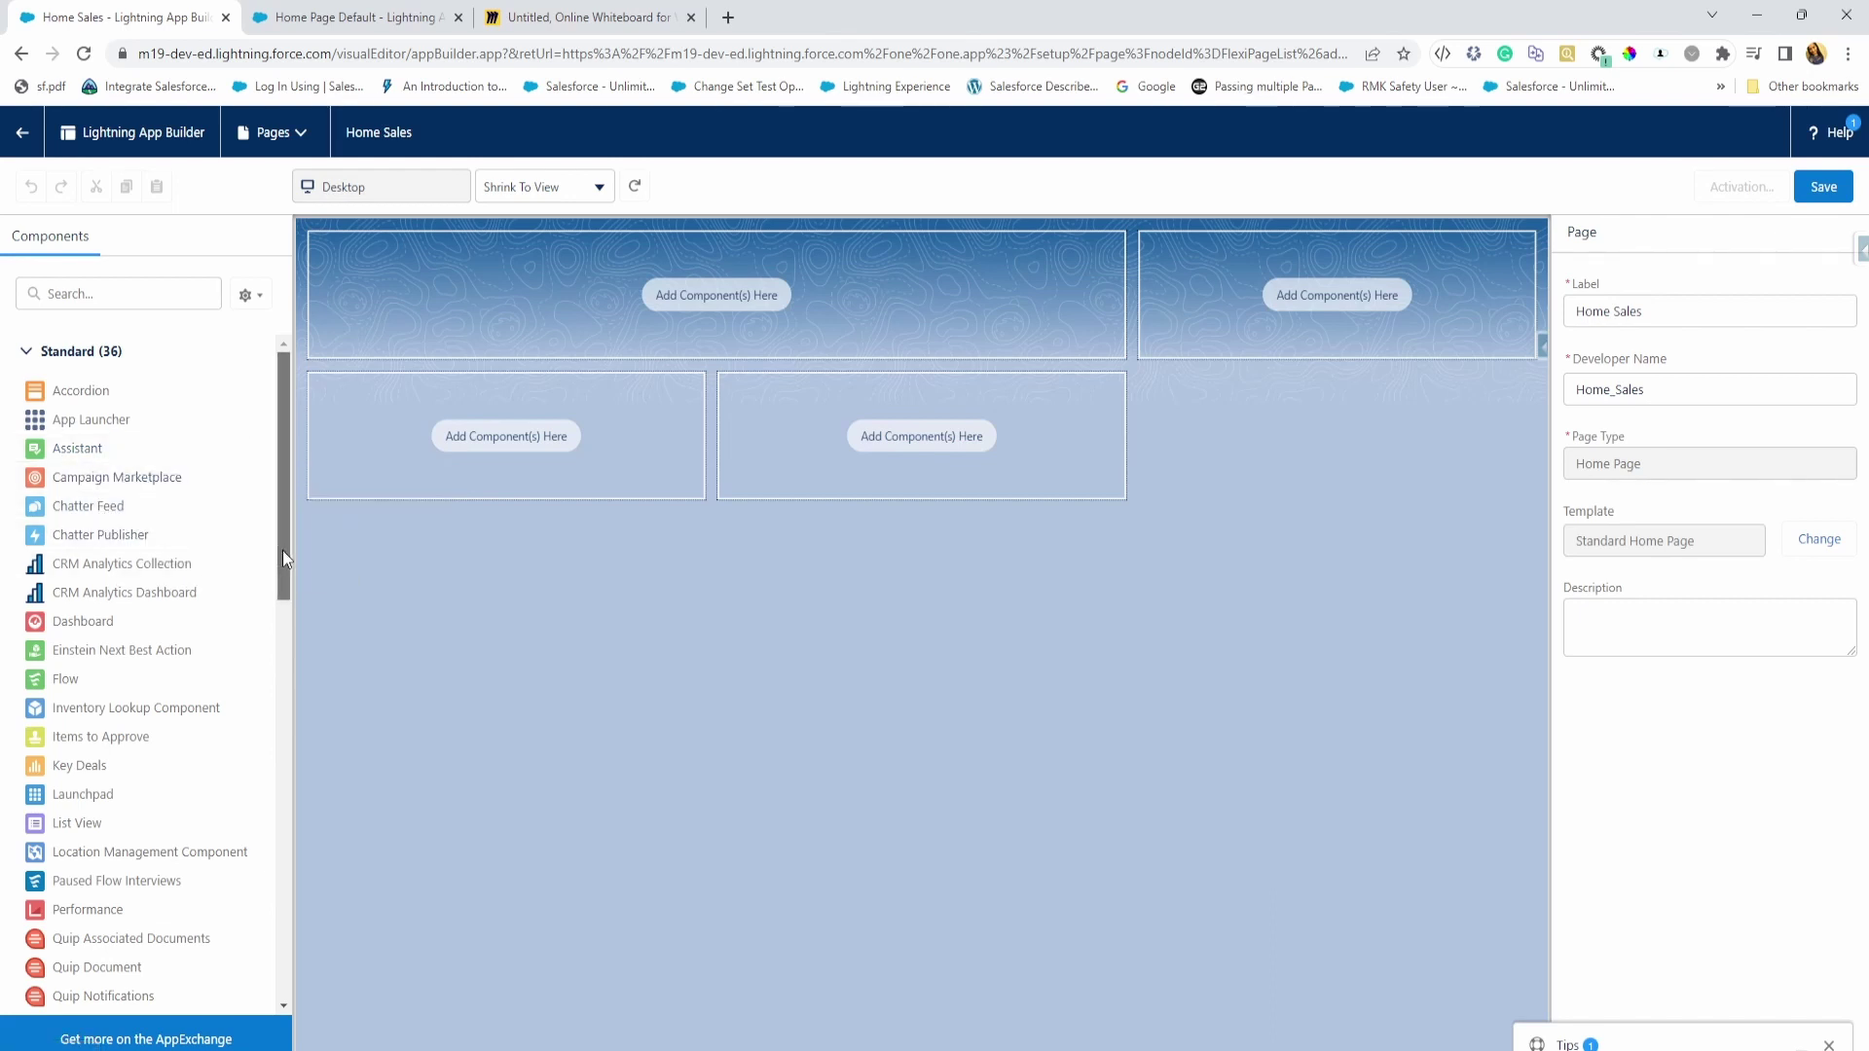
scroll(120, 522, down, 1)
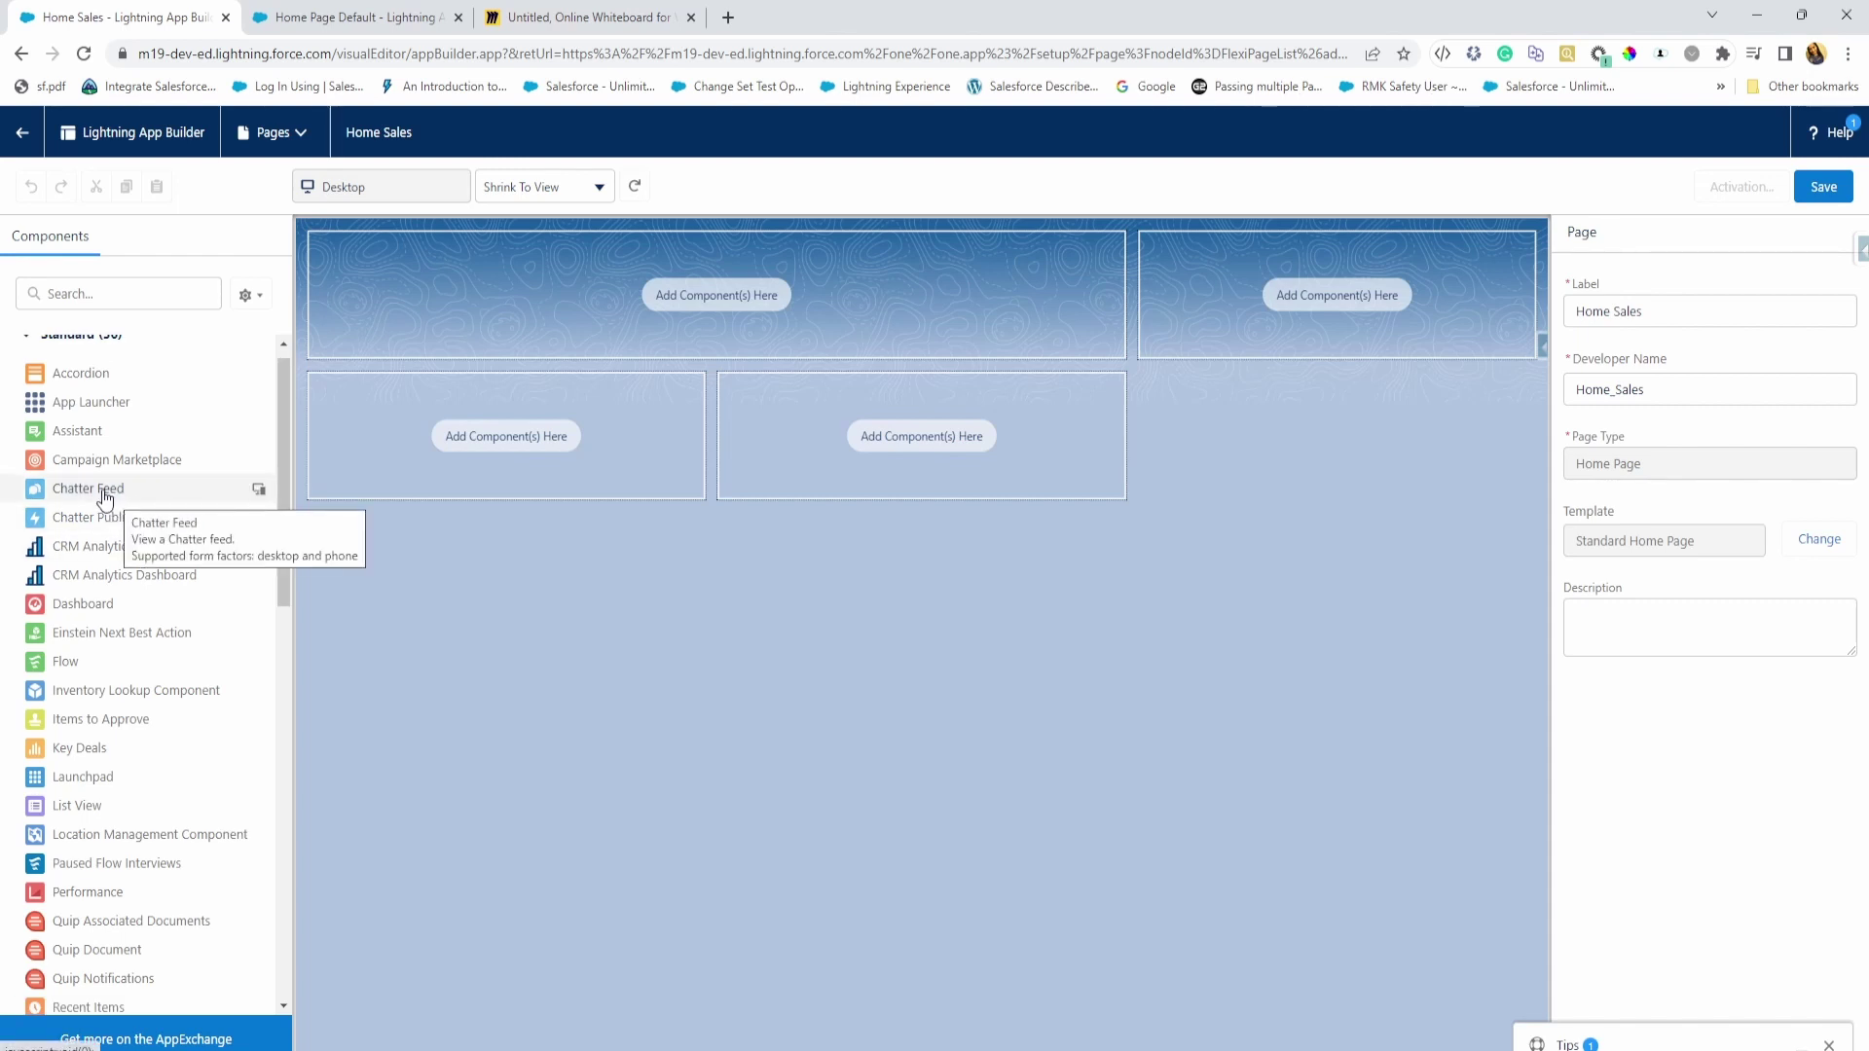
drag(286, 528, 277, 569)
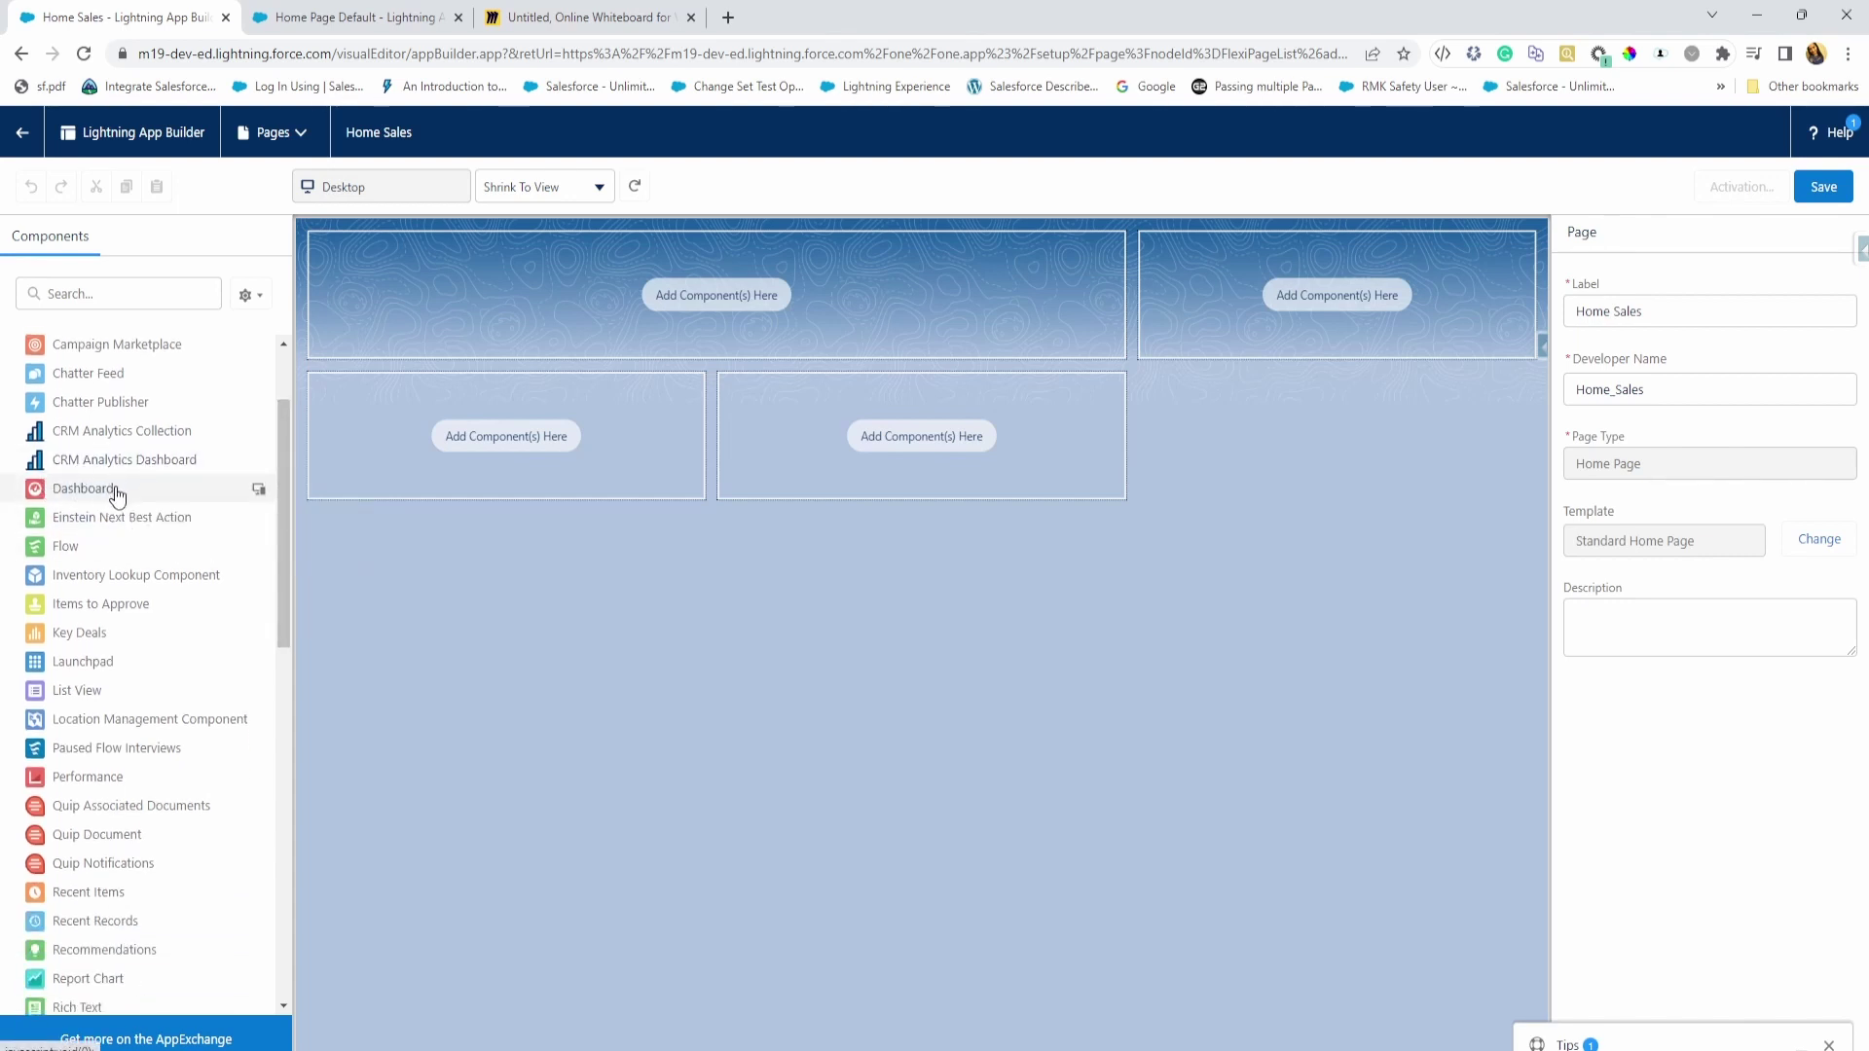
mouse_move(117, 496)
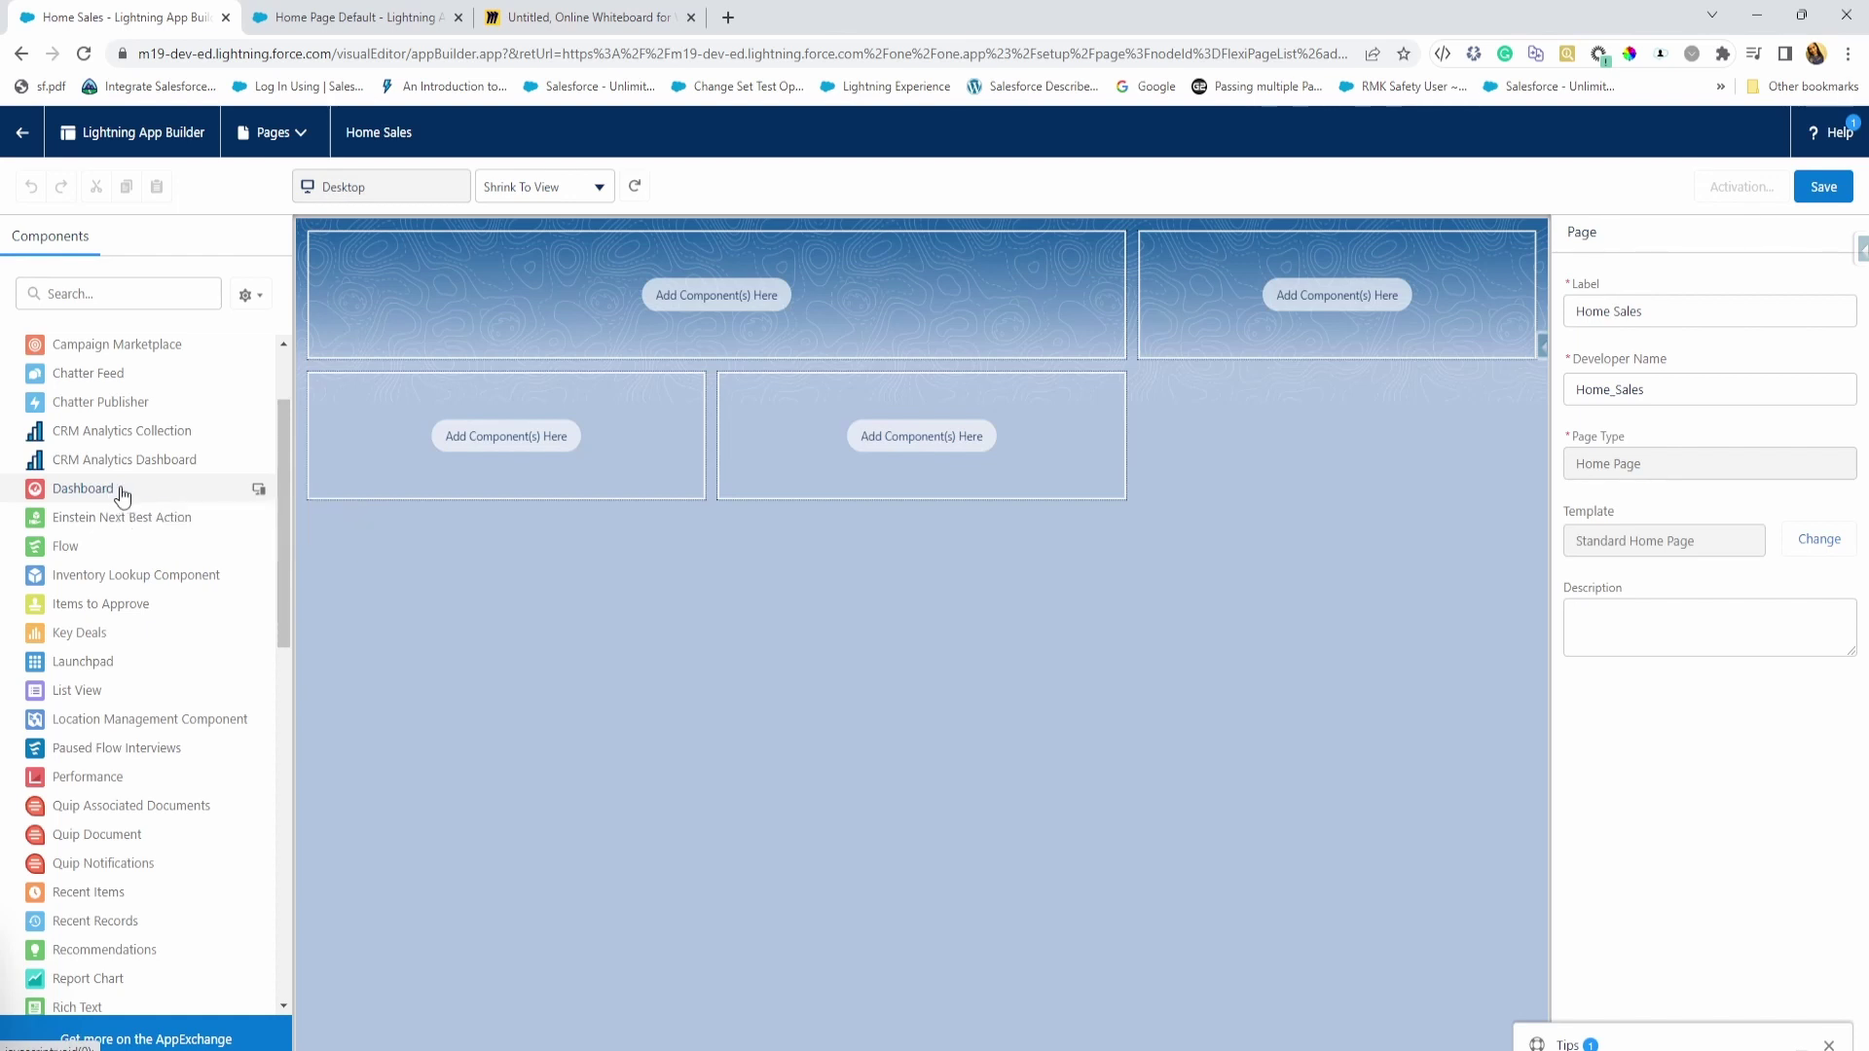
- Place a Dashboard component in the top region and try a Max Height of 200
drag(110, 491, 687, 401)
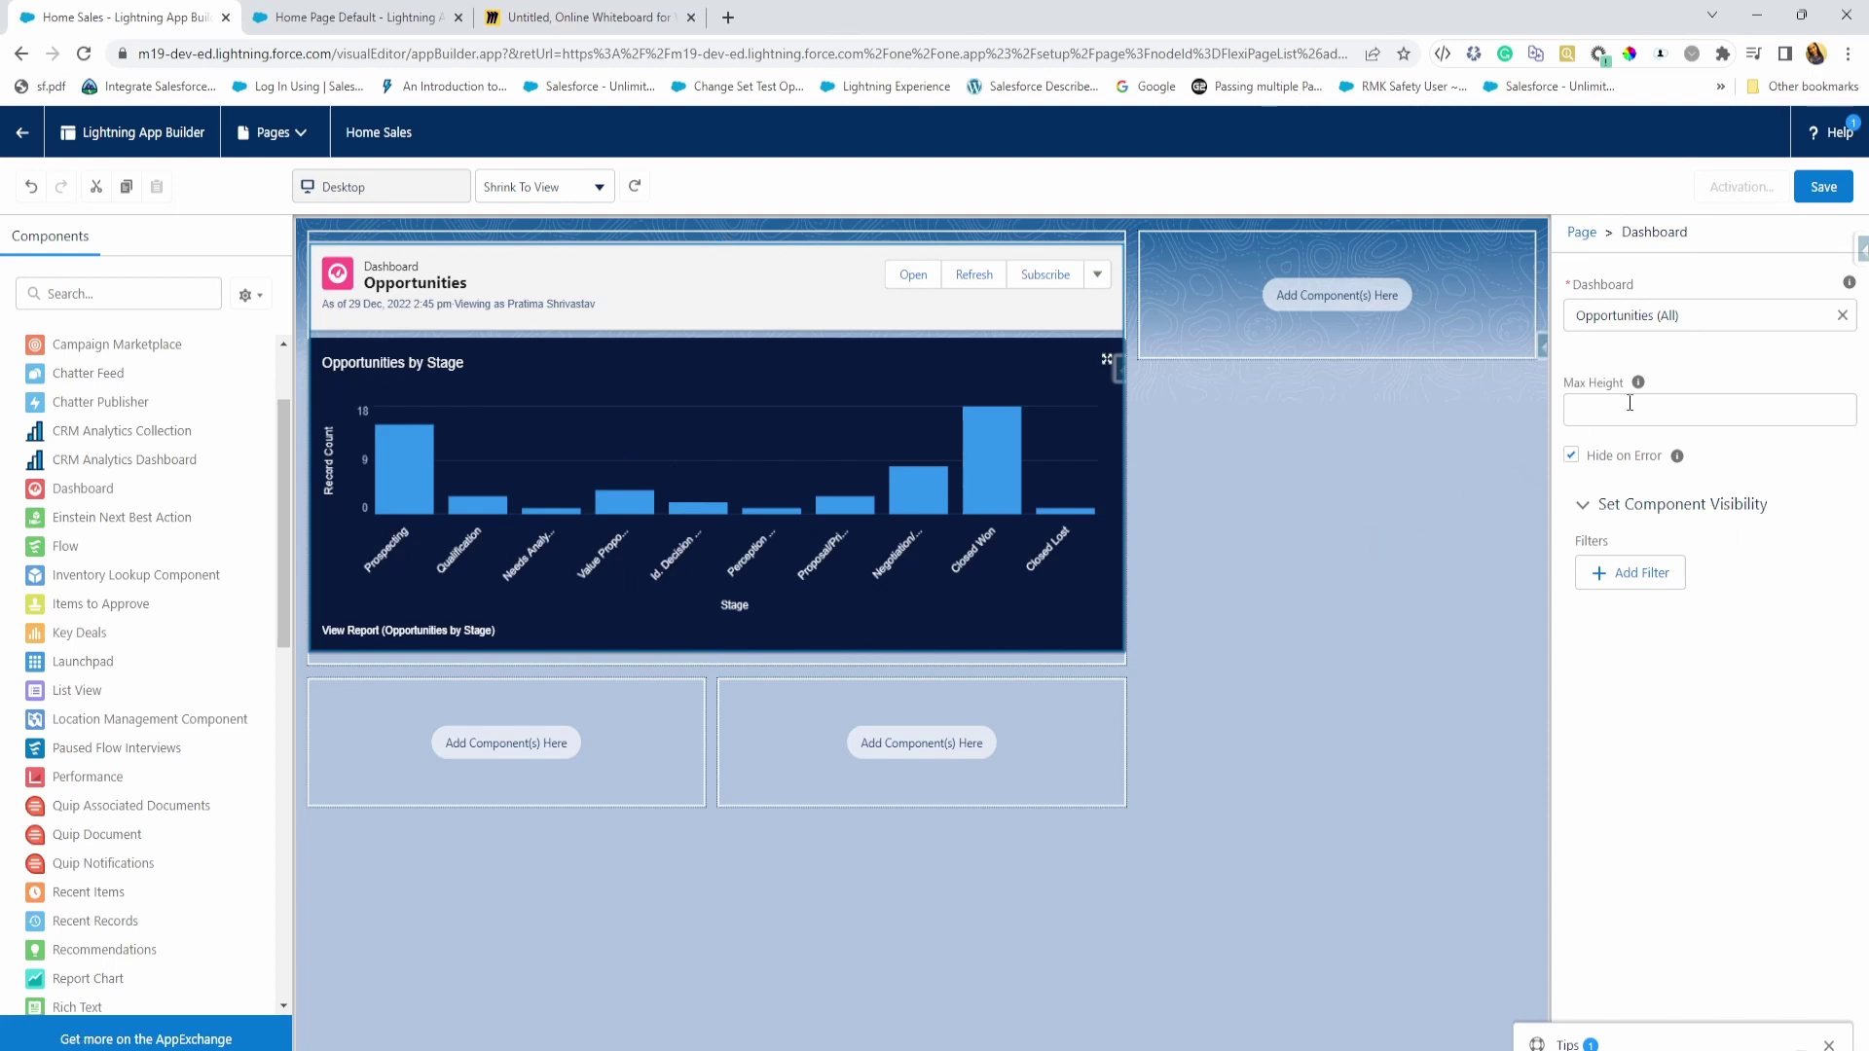
mouse_move(1639, 383)
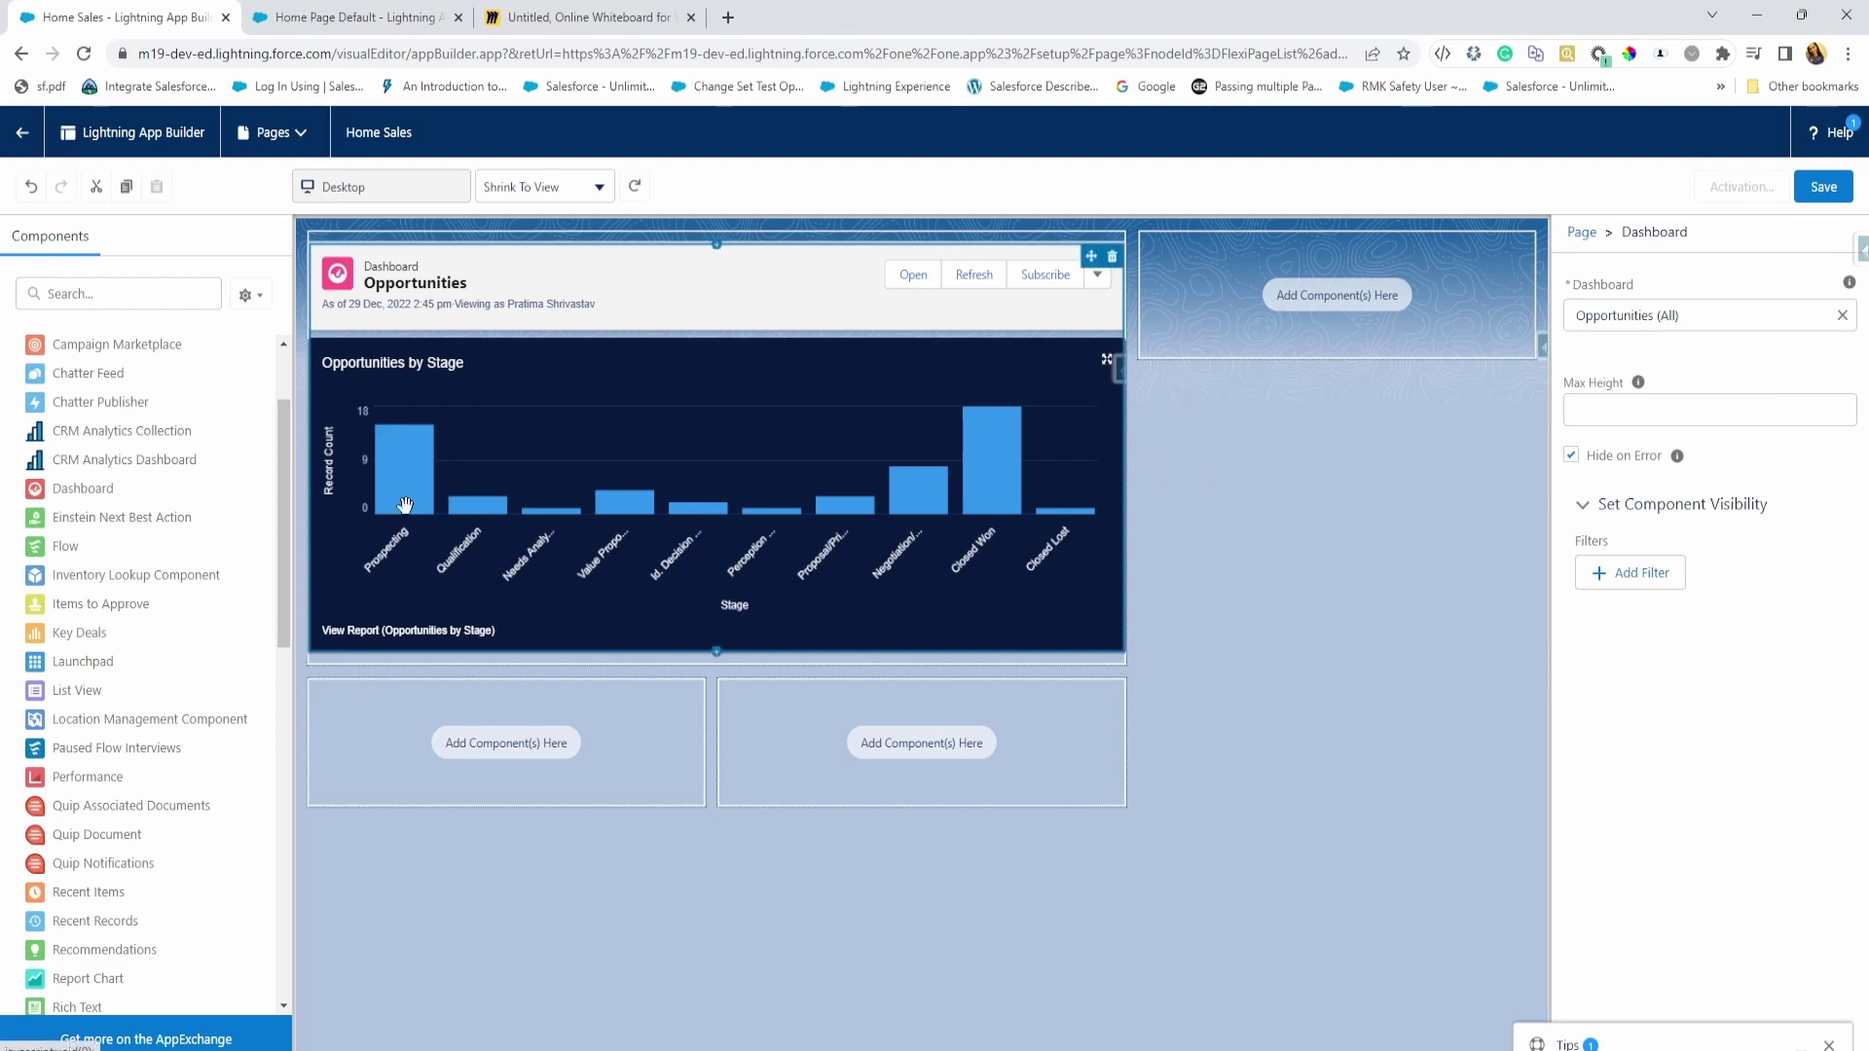
click(1621, 410)
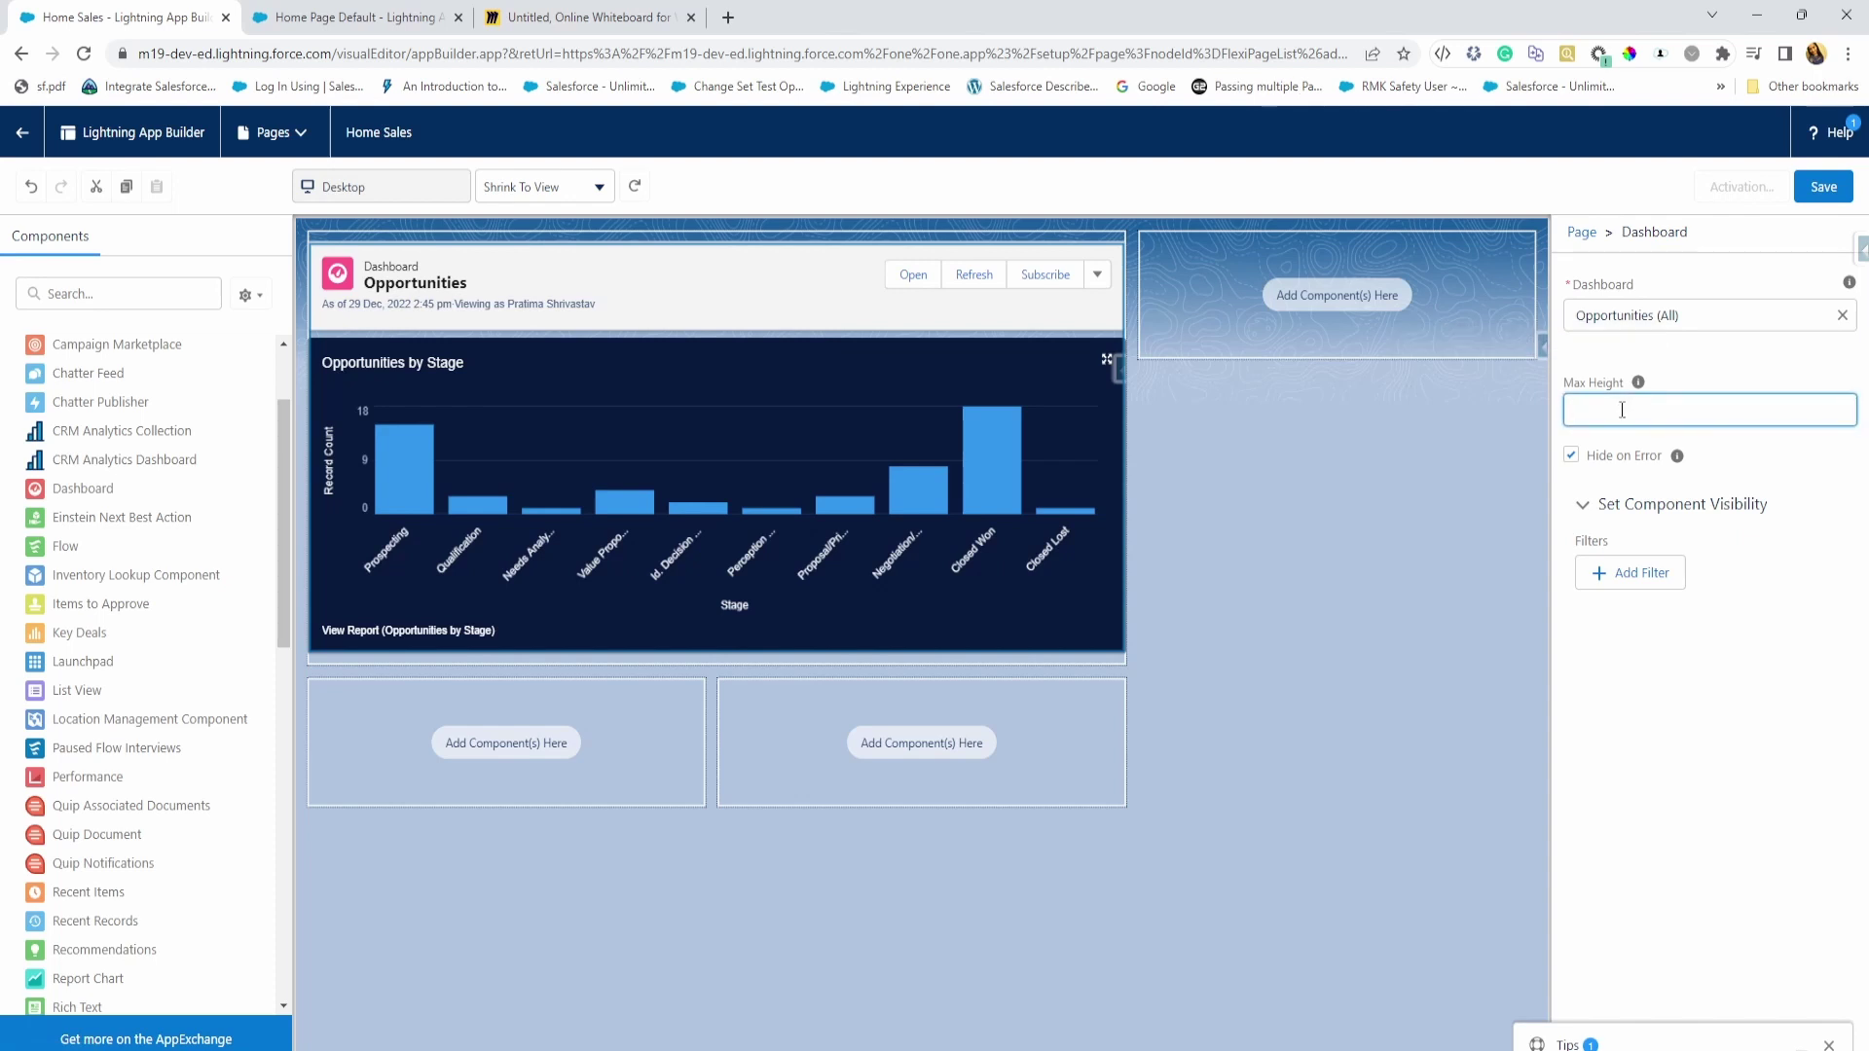
text(200)
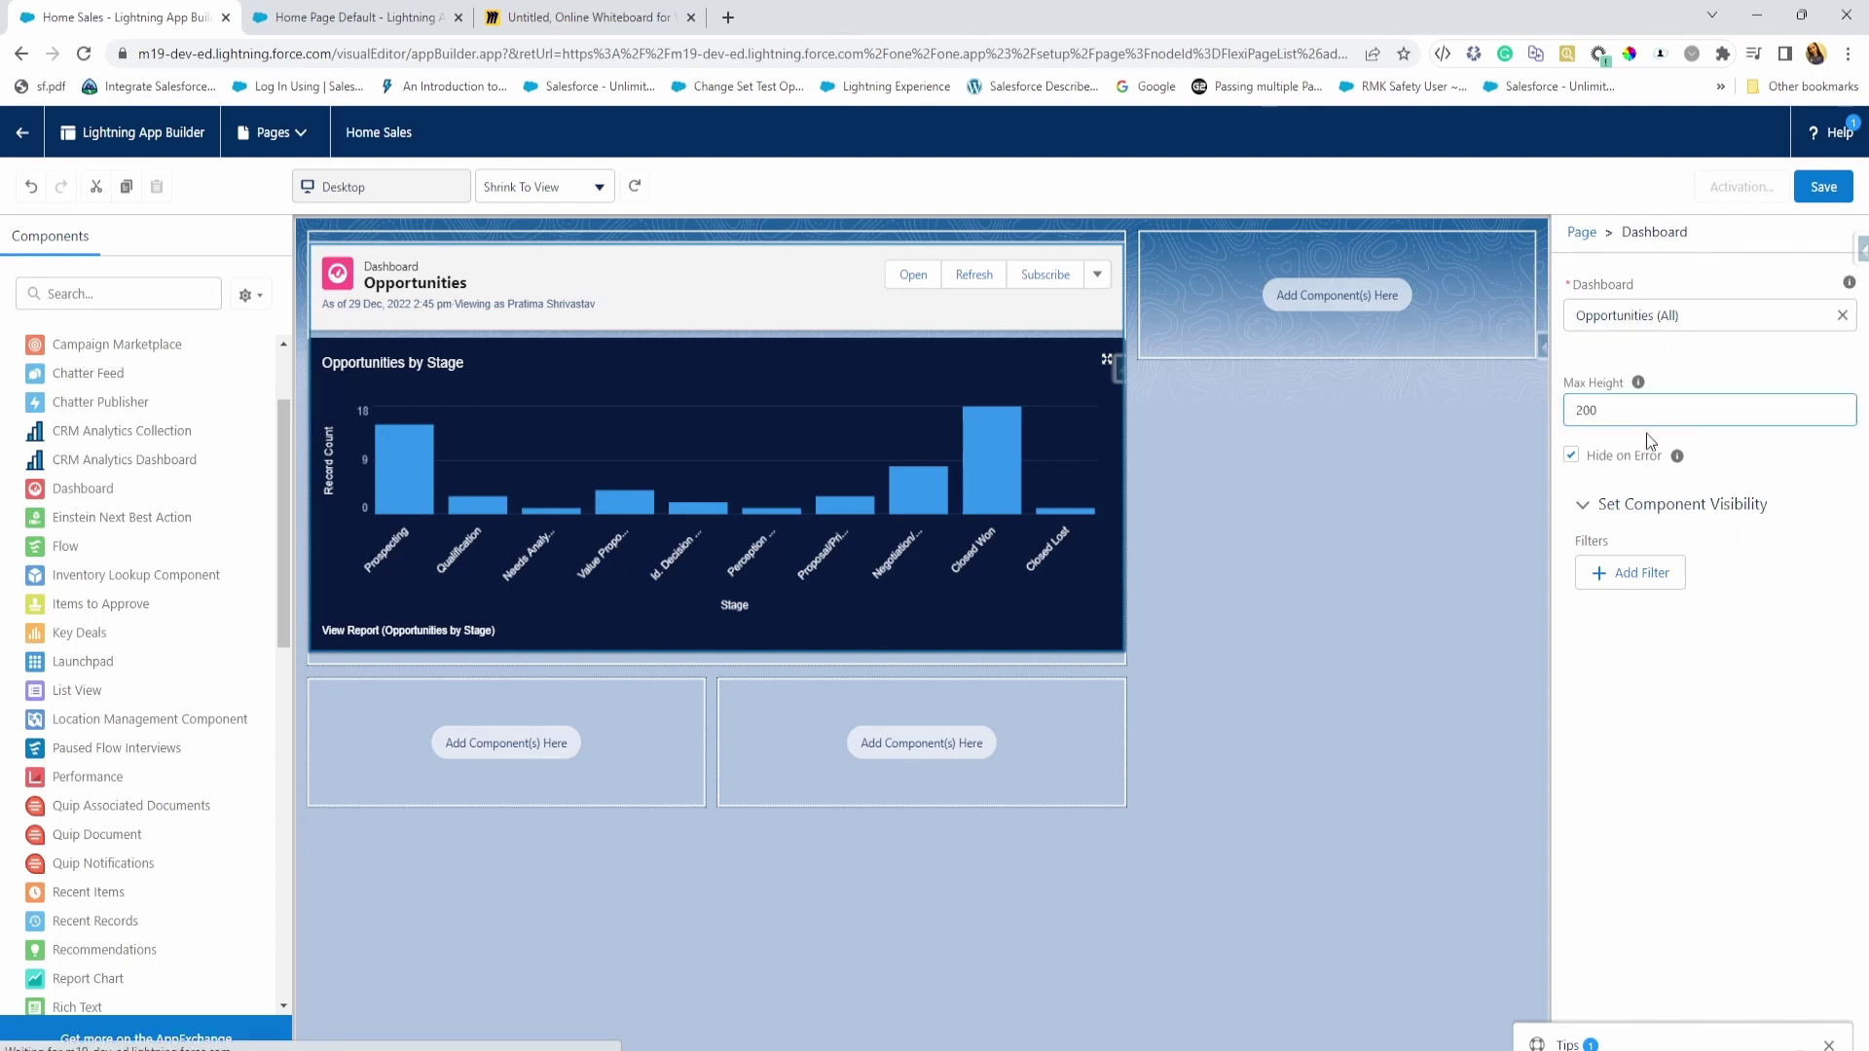
click(1615, 438)
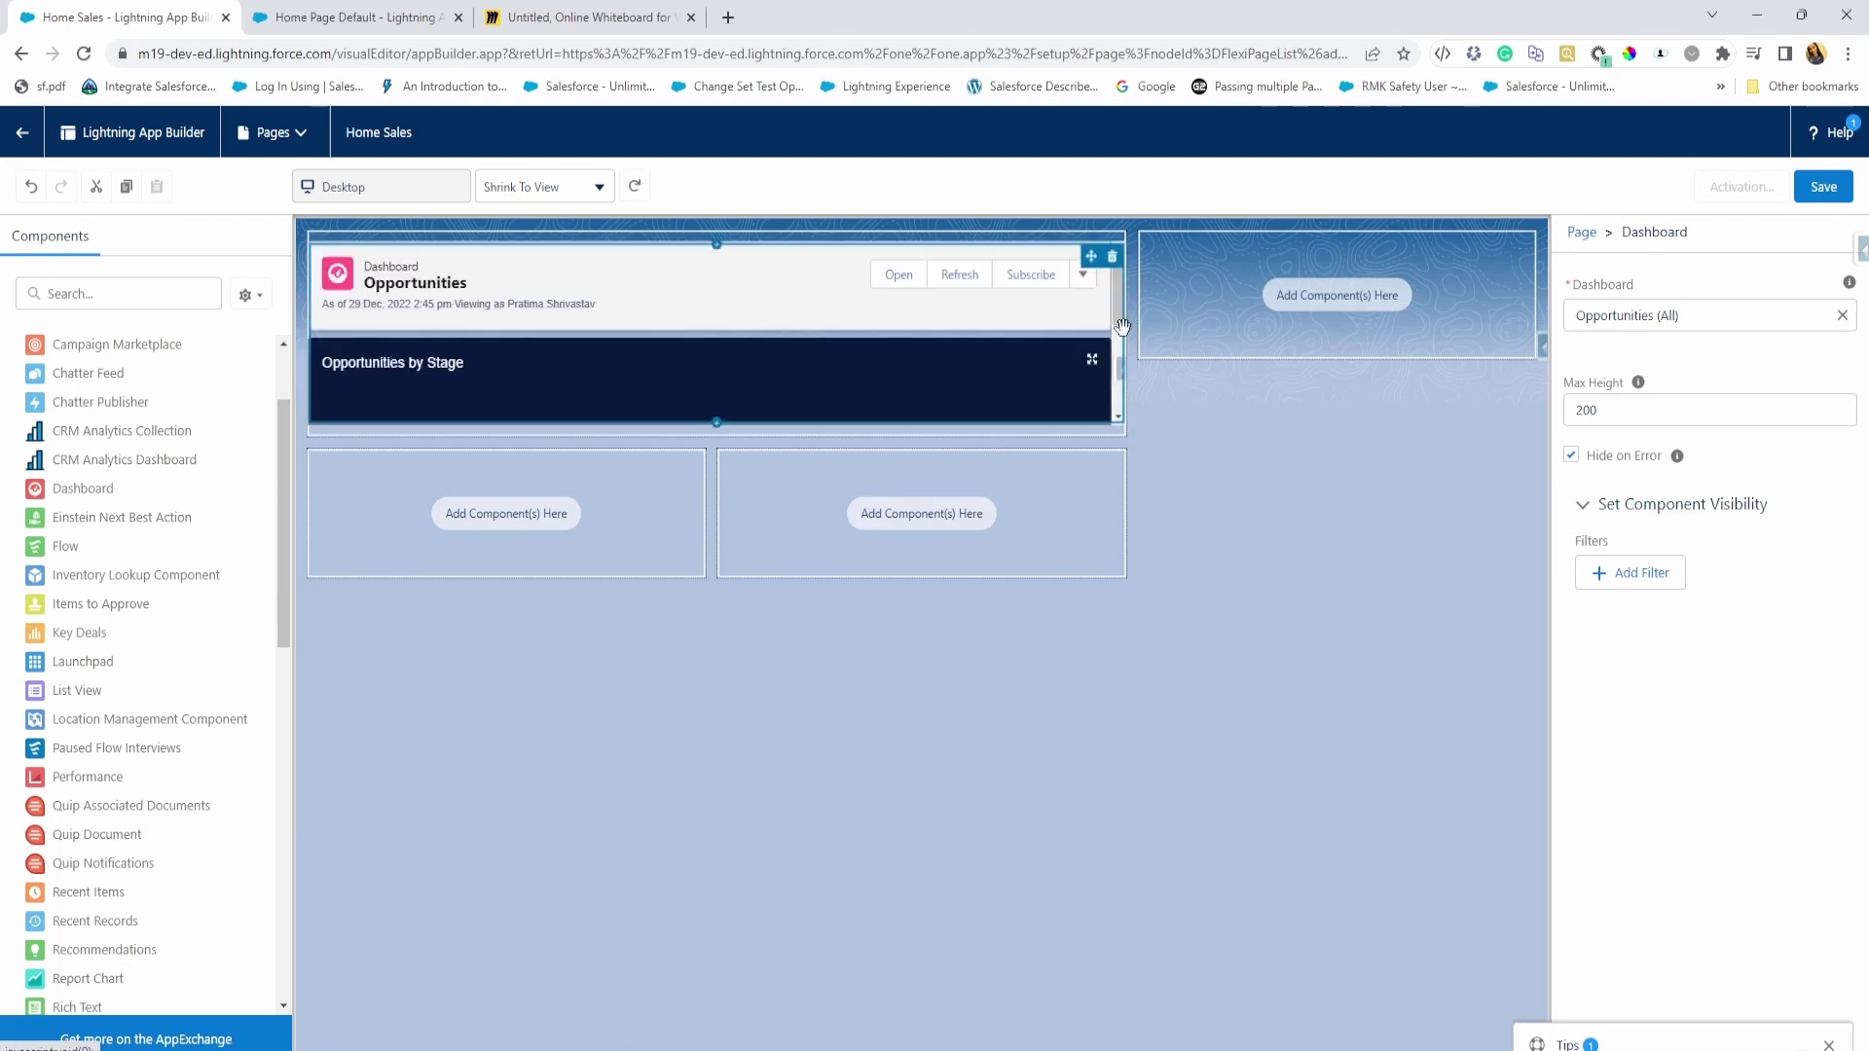
- Clear the Max Height value so the dashboard displays at full height
click(1566, 410)
key(ctrl+a)
key(BackSpace)
click(1801, 501)
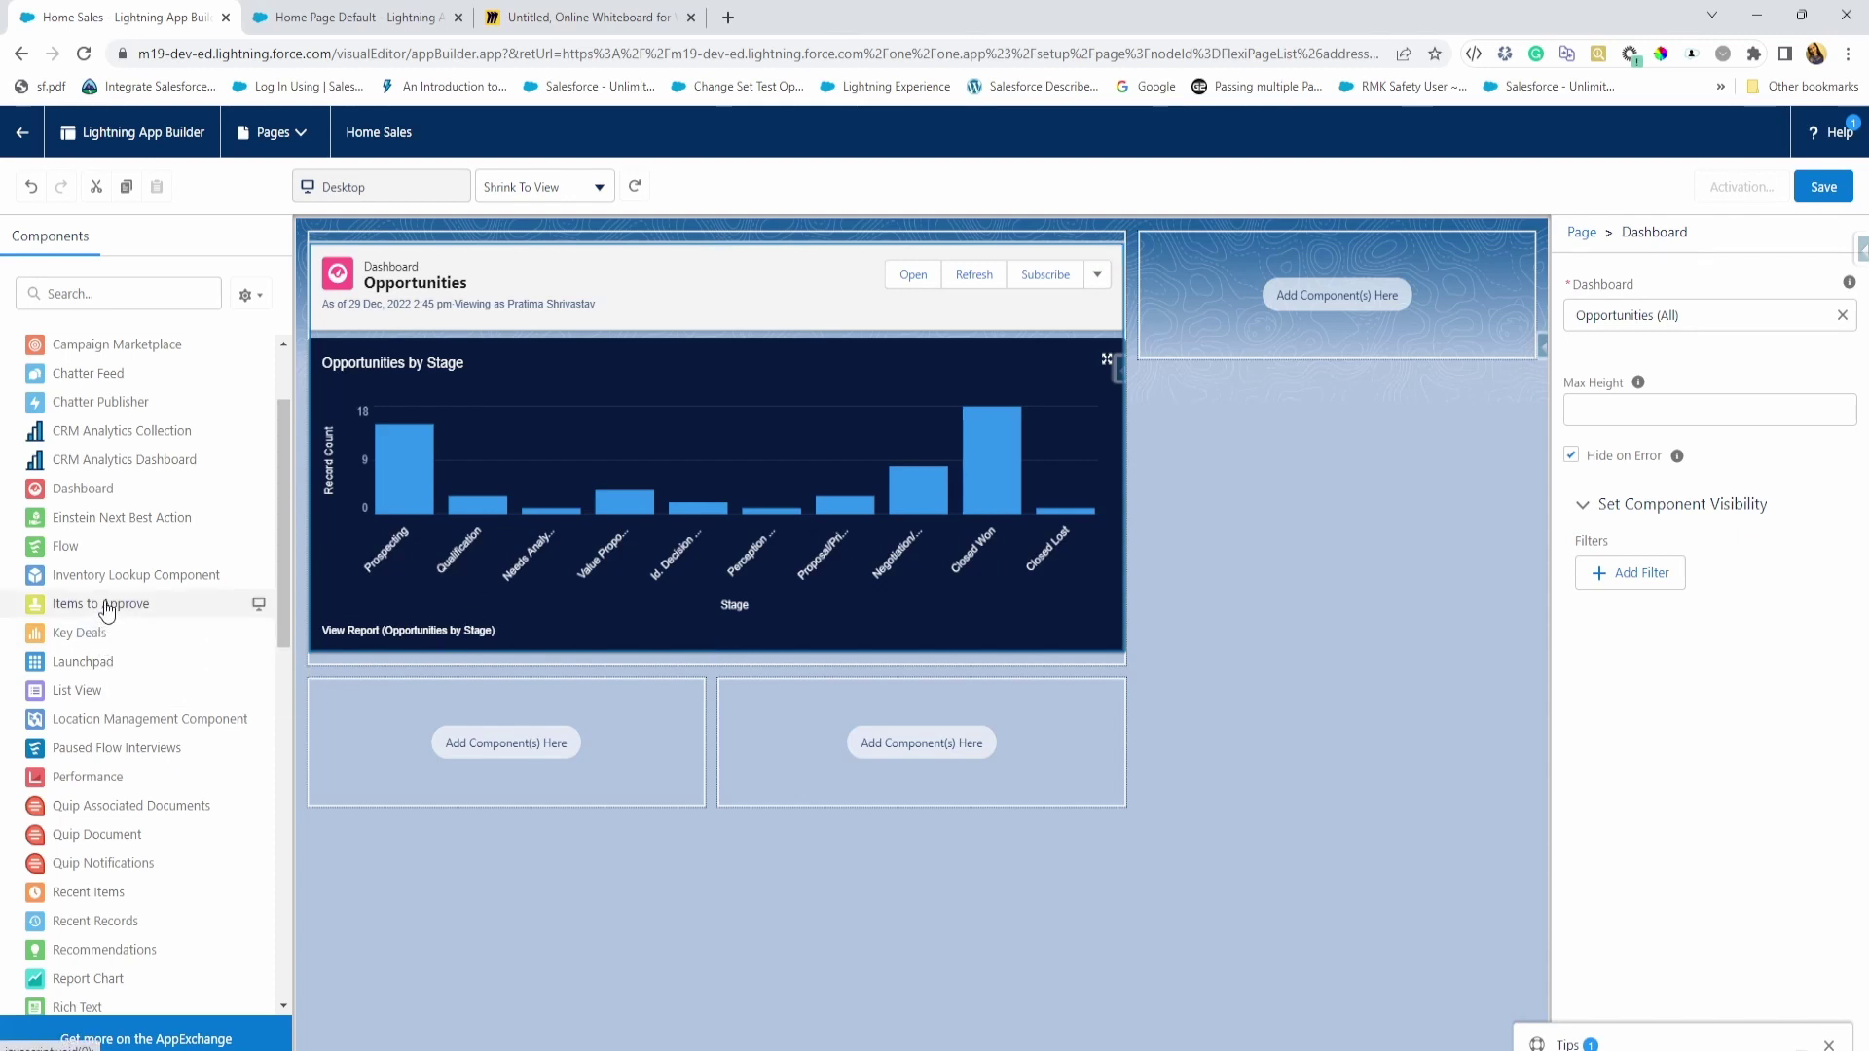
drag(107, 608, 769, 744)
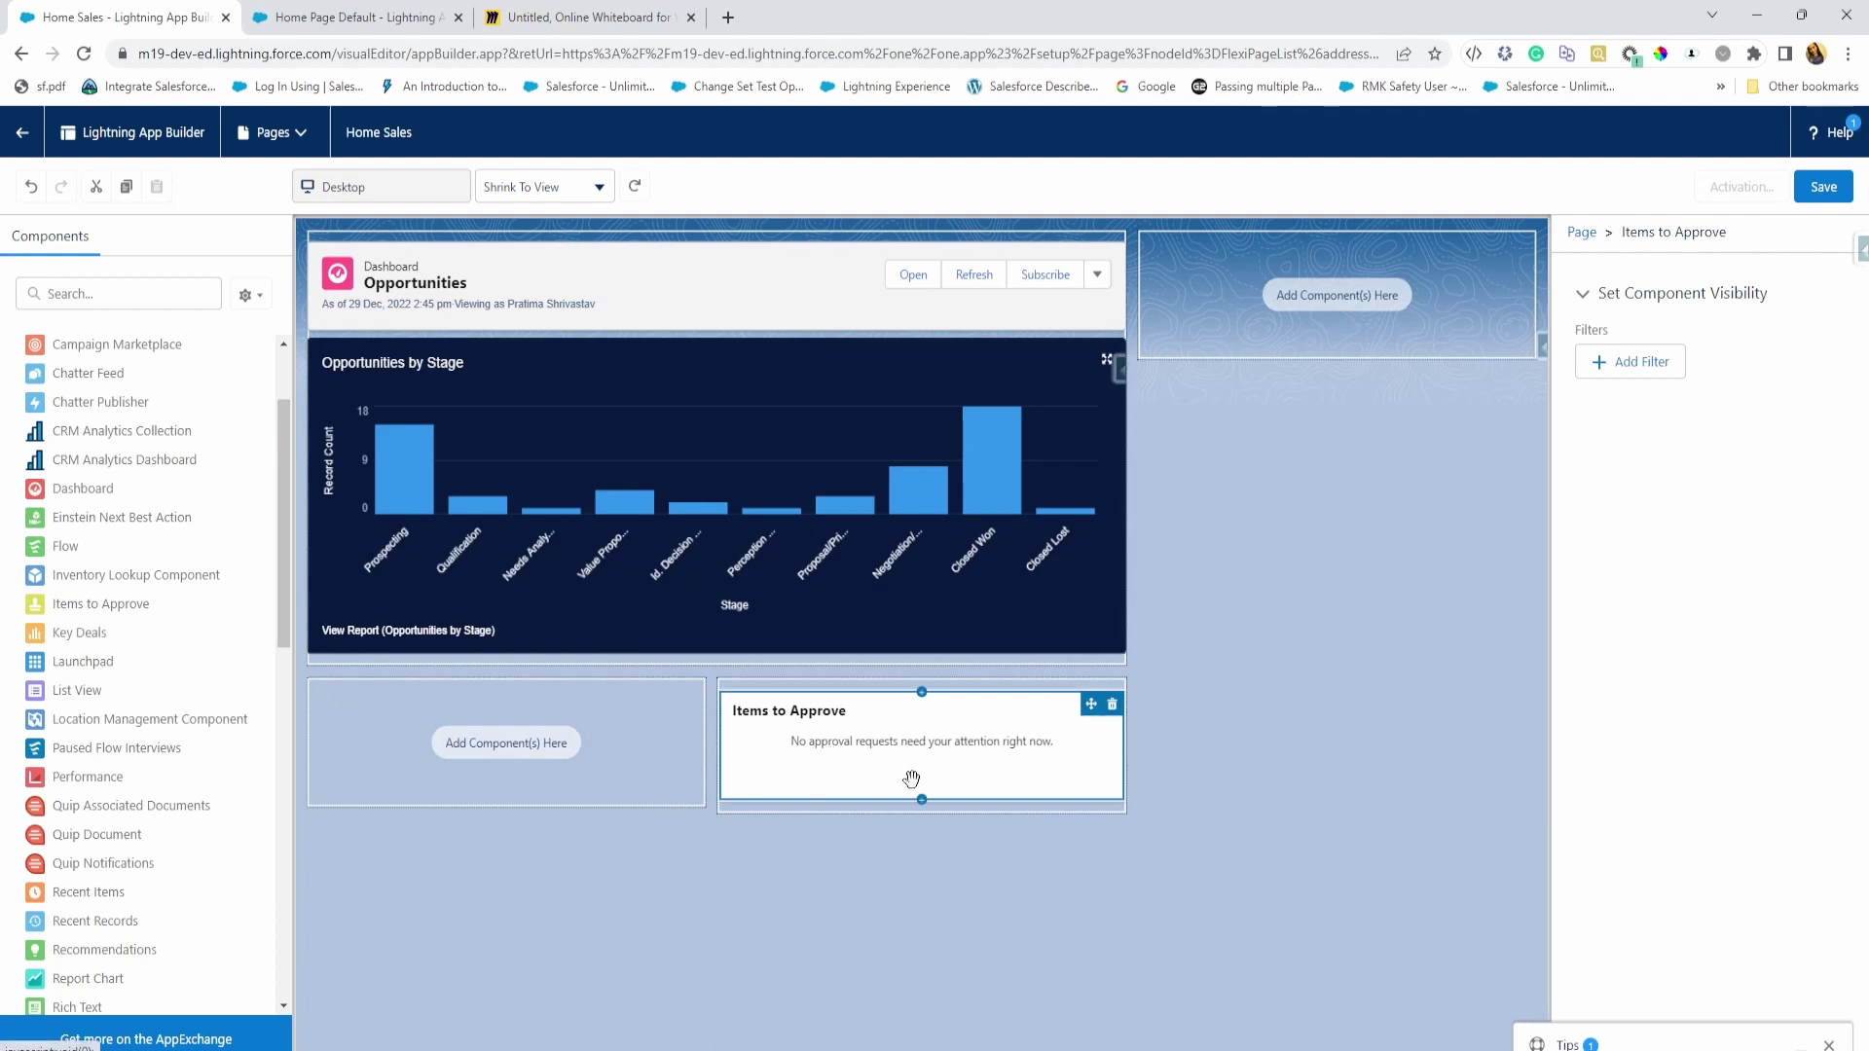
click(779, 847)
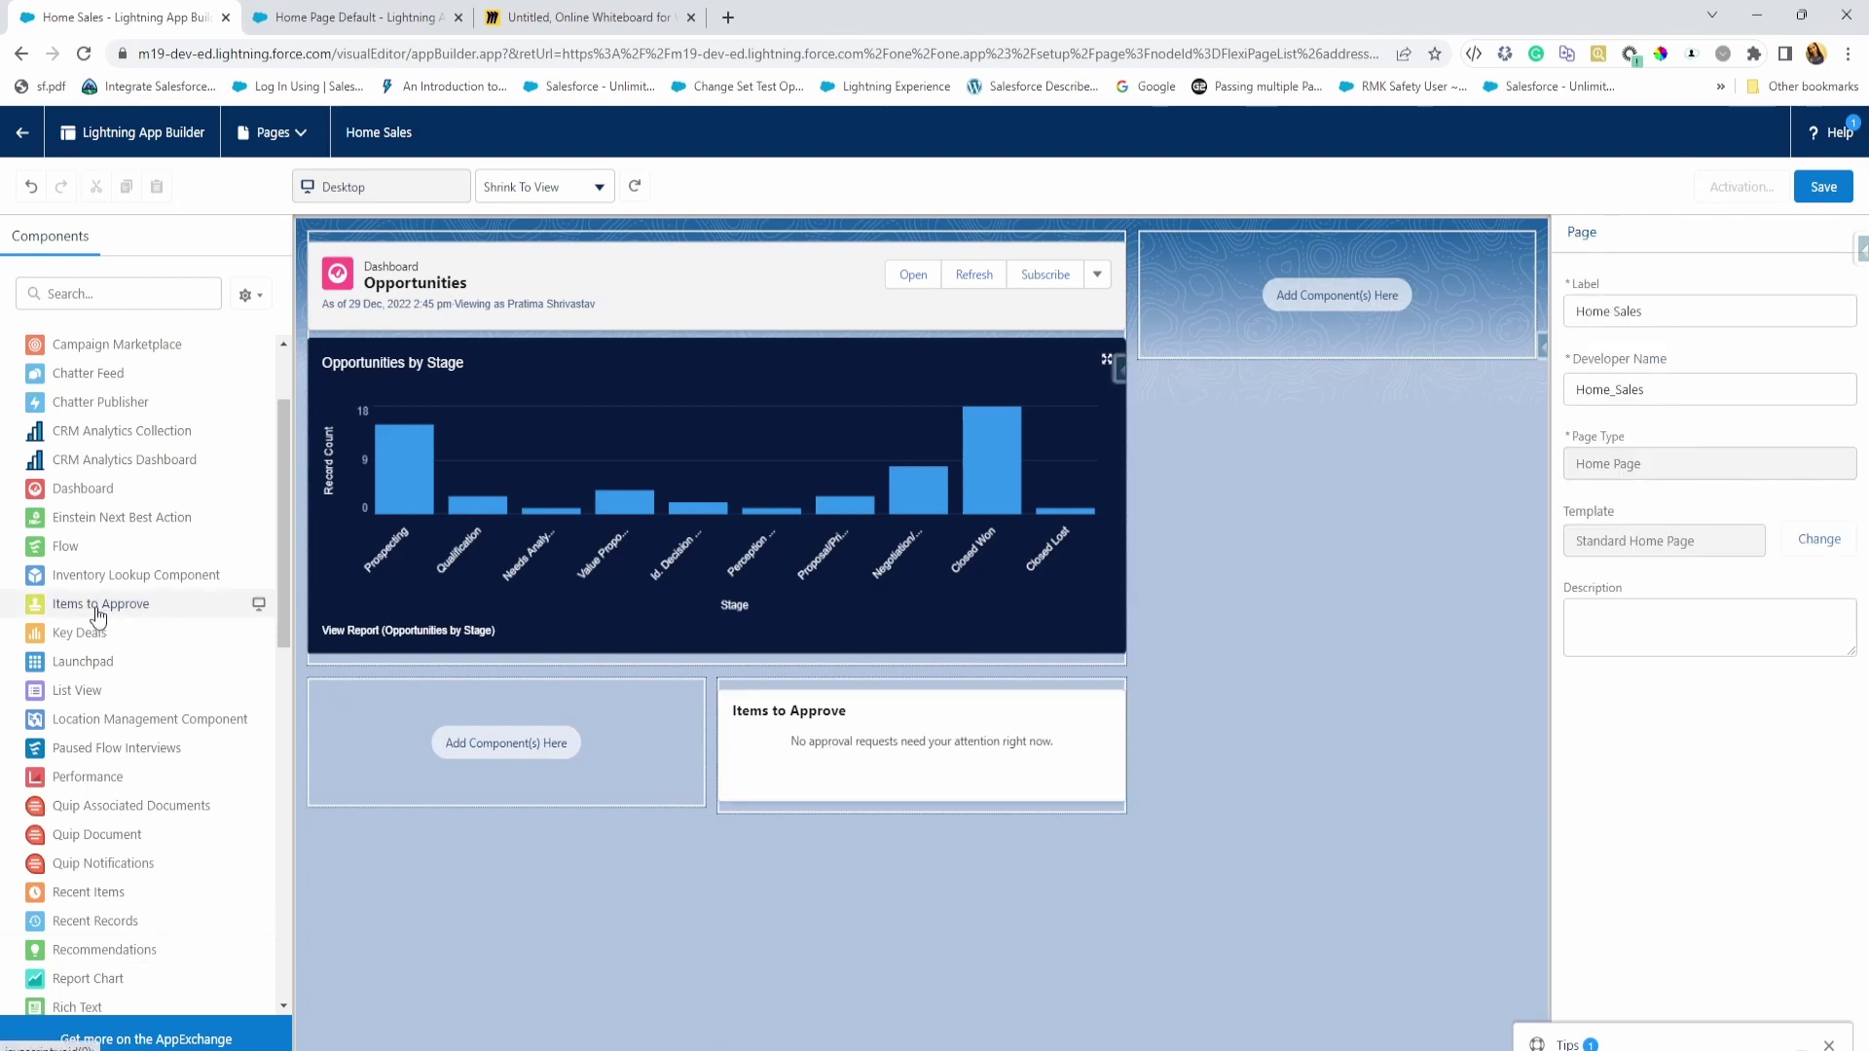
scroll(78, 695, down, 1)
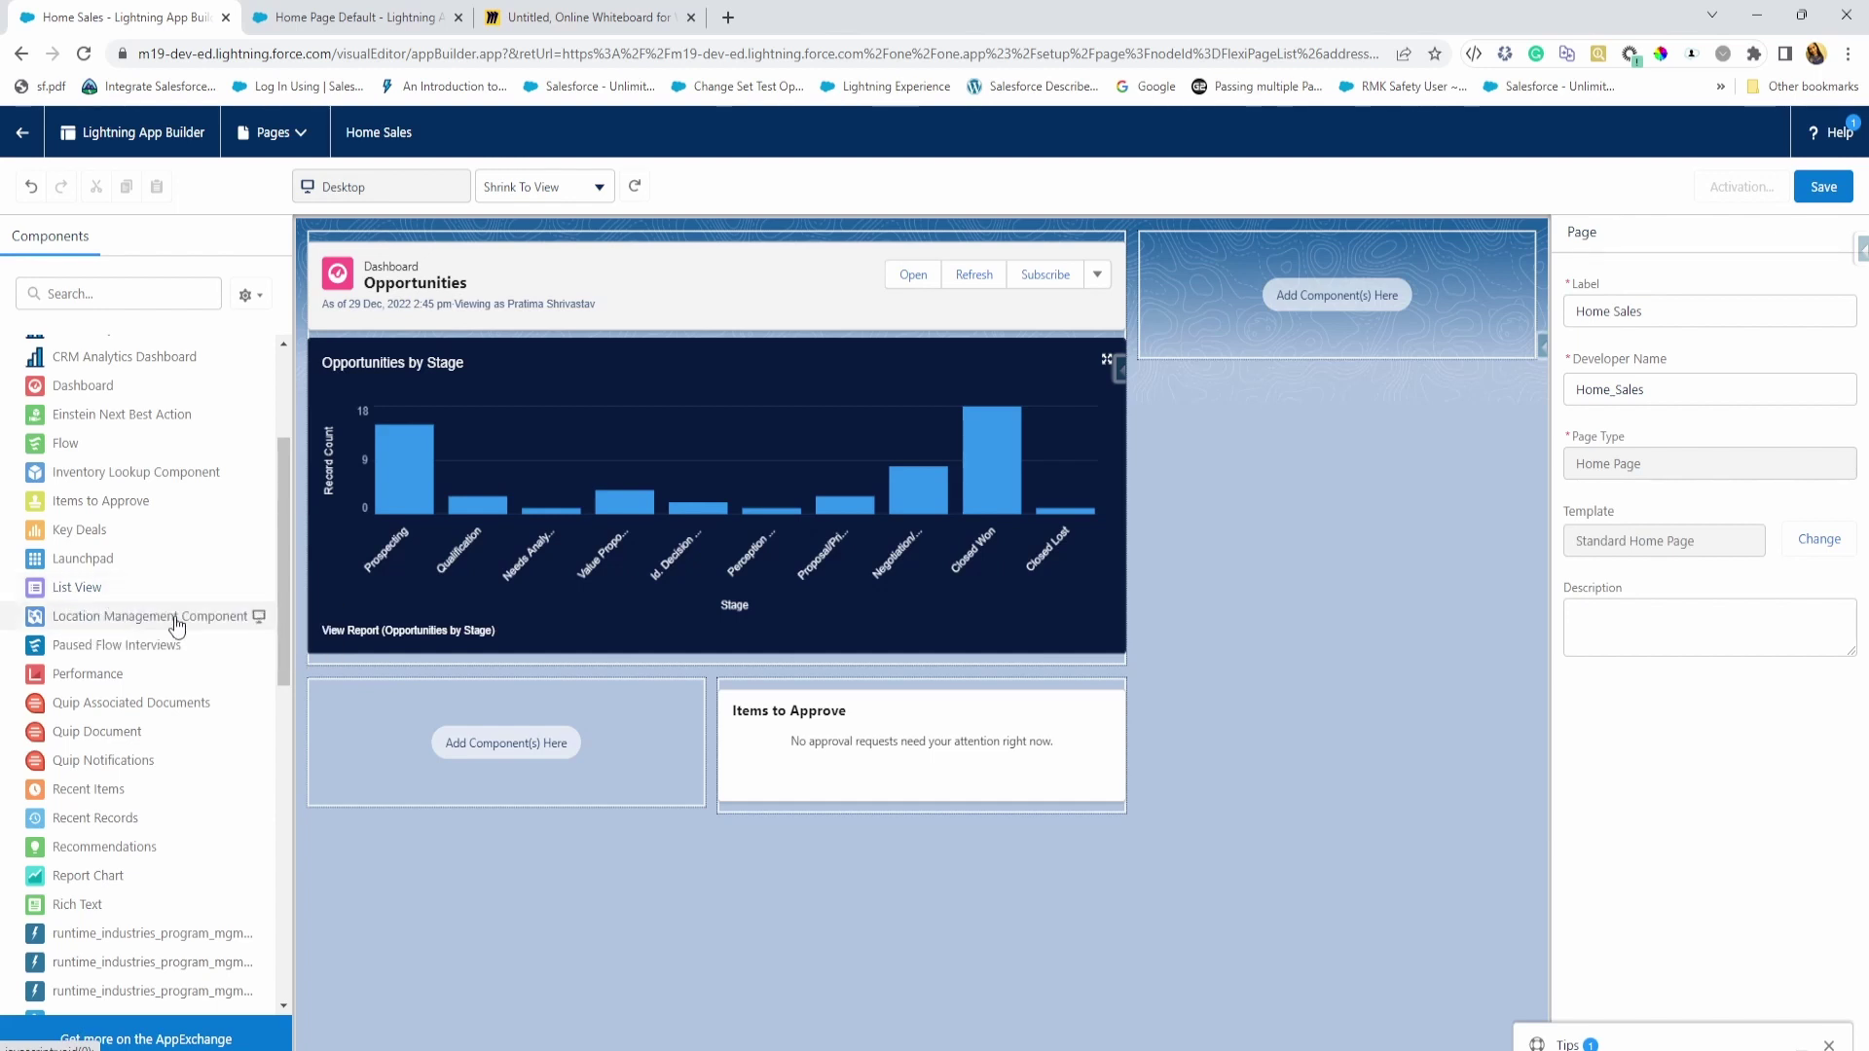
scroll(117, 710, down, 1)
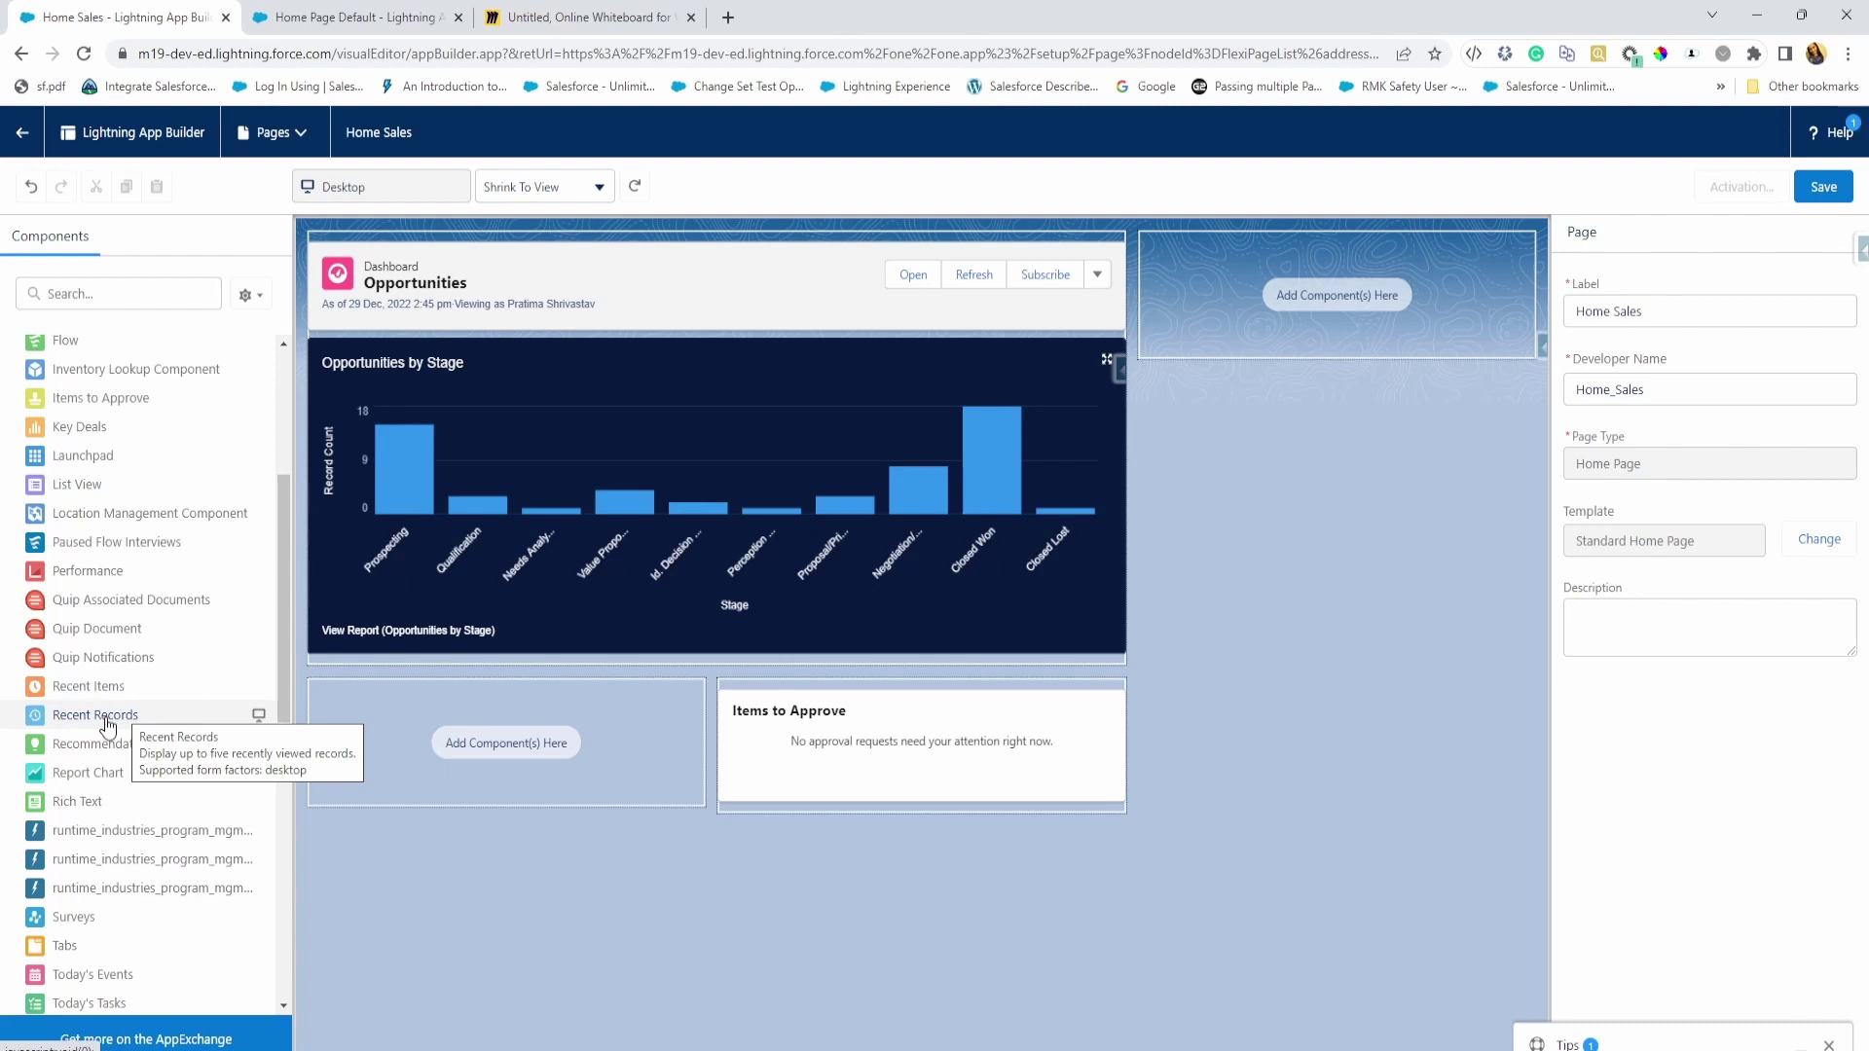
- Place a Recent Items list and set its objects to Account and Opportunity
drag(109, 686, 506, 740)
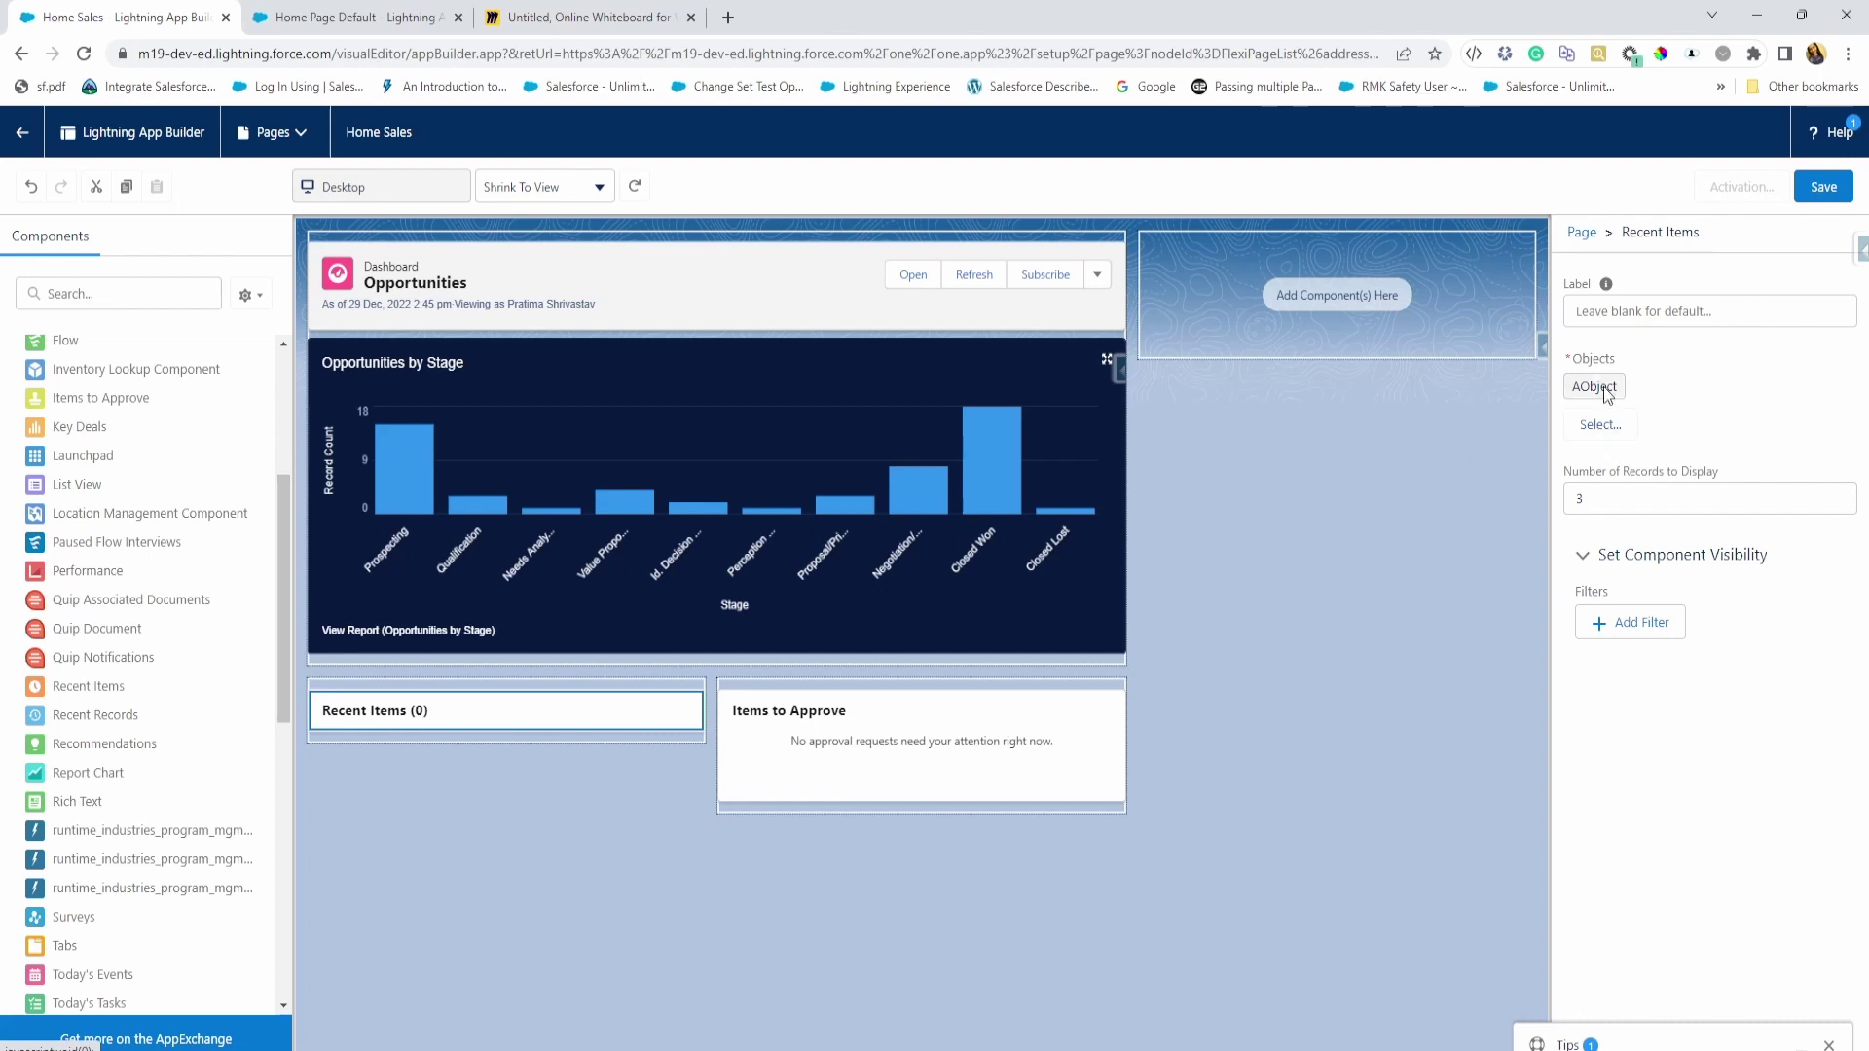
click(1604, 425)
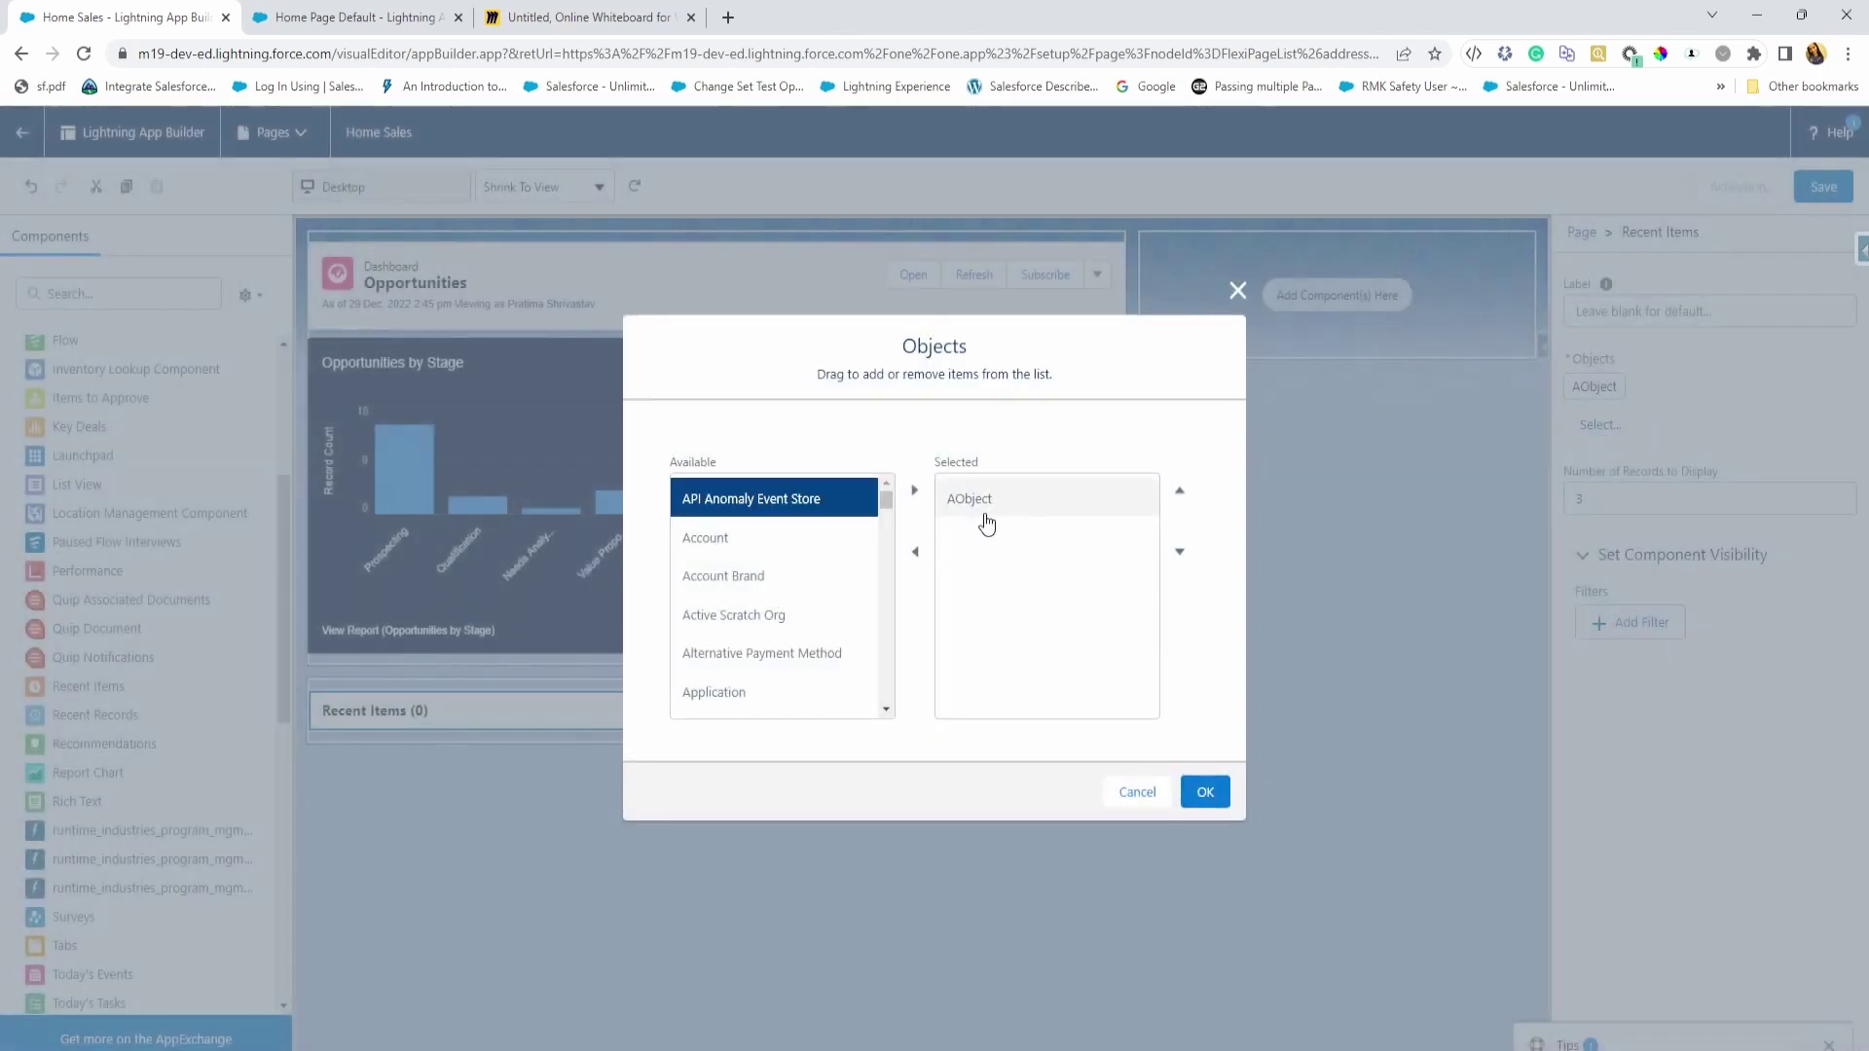
click(774, 538)
click(912, 492)
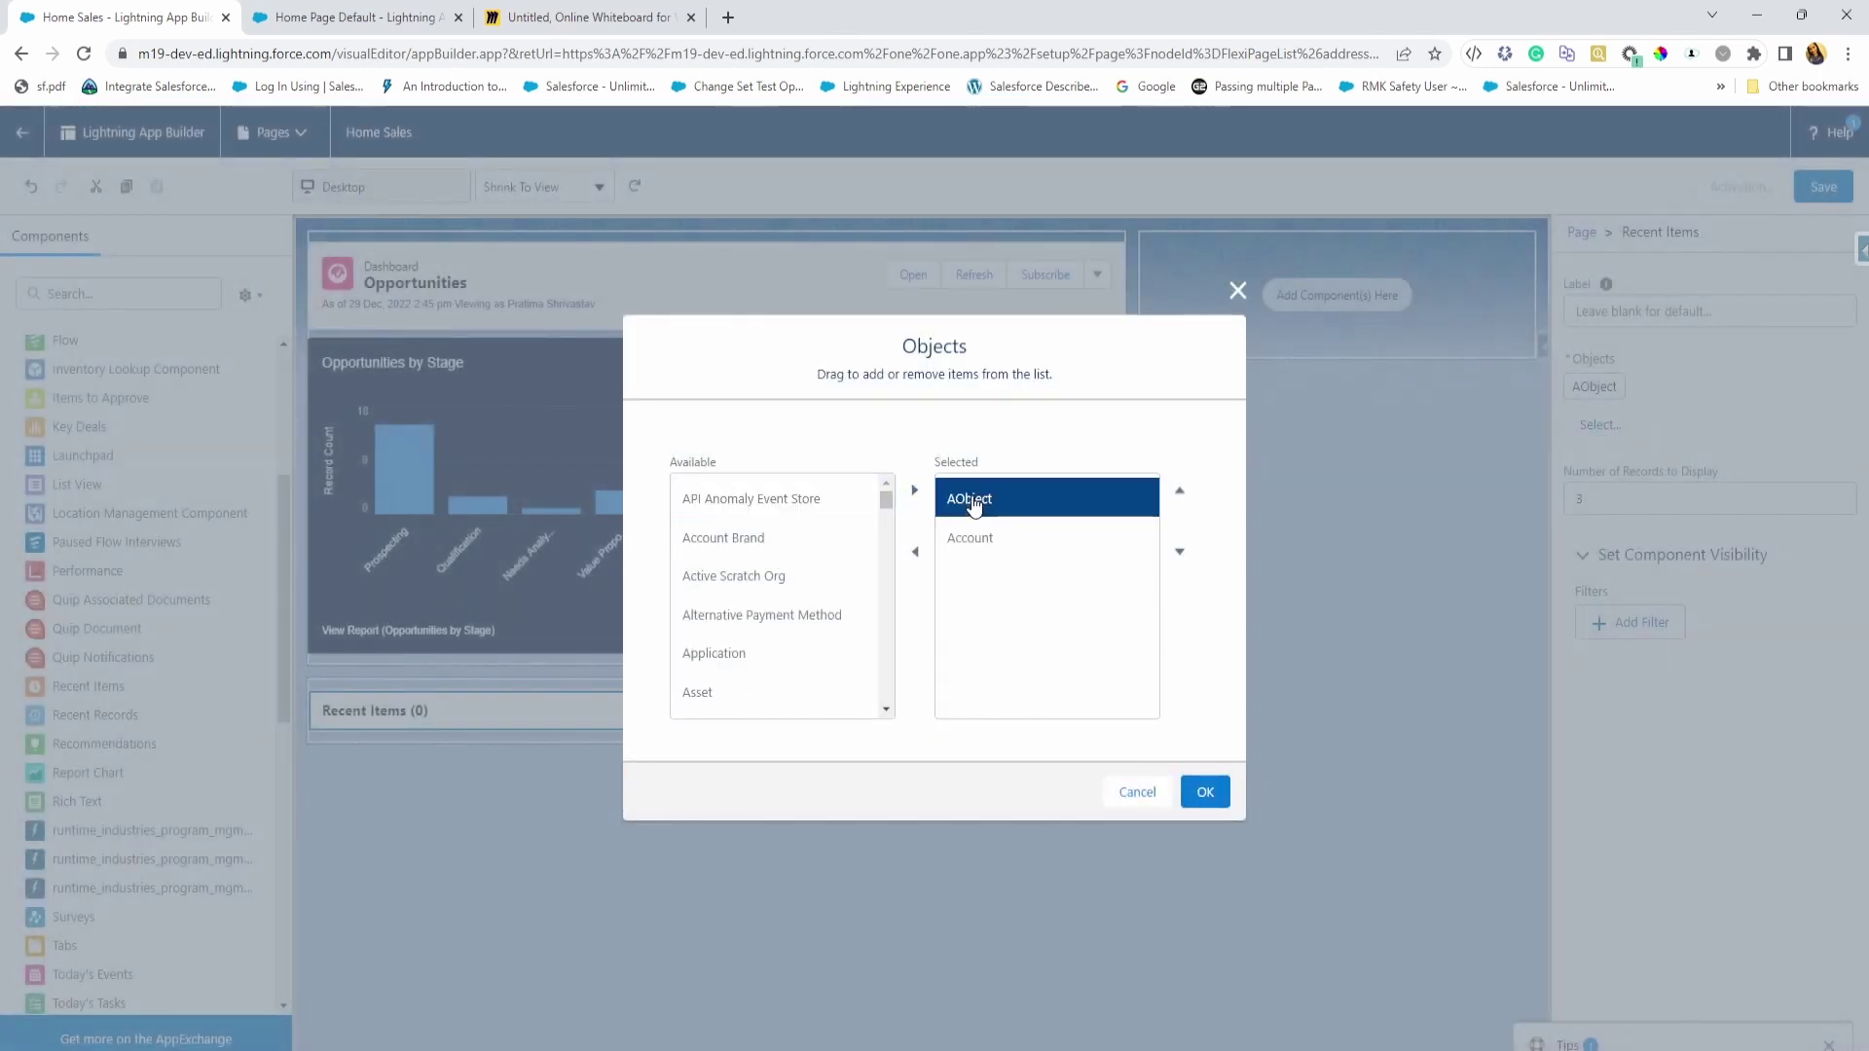
click(914, 552)
scroll(805, 605, down, 3)
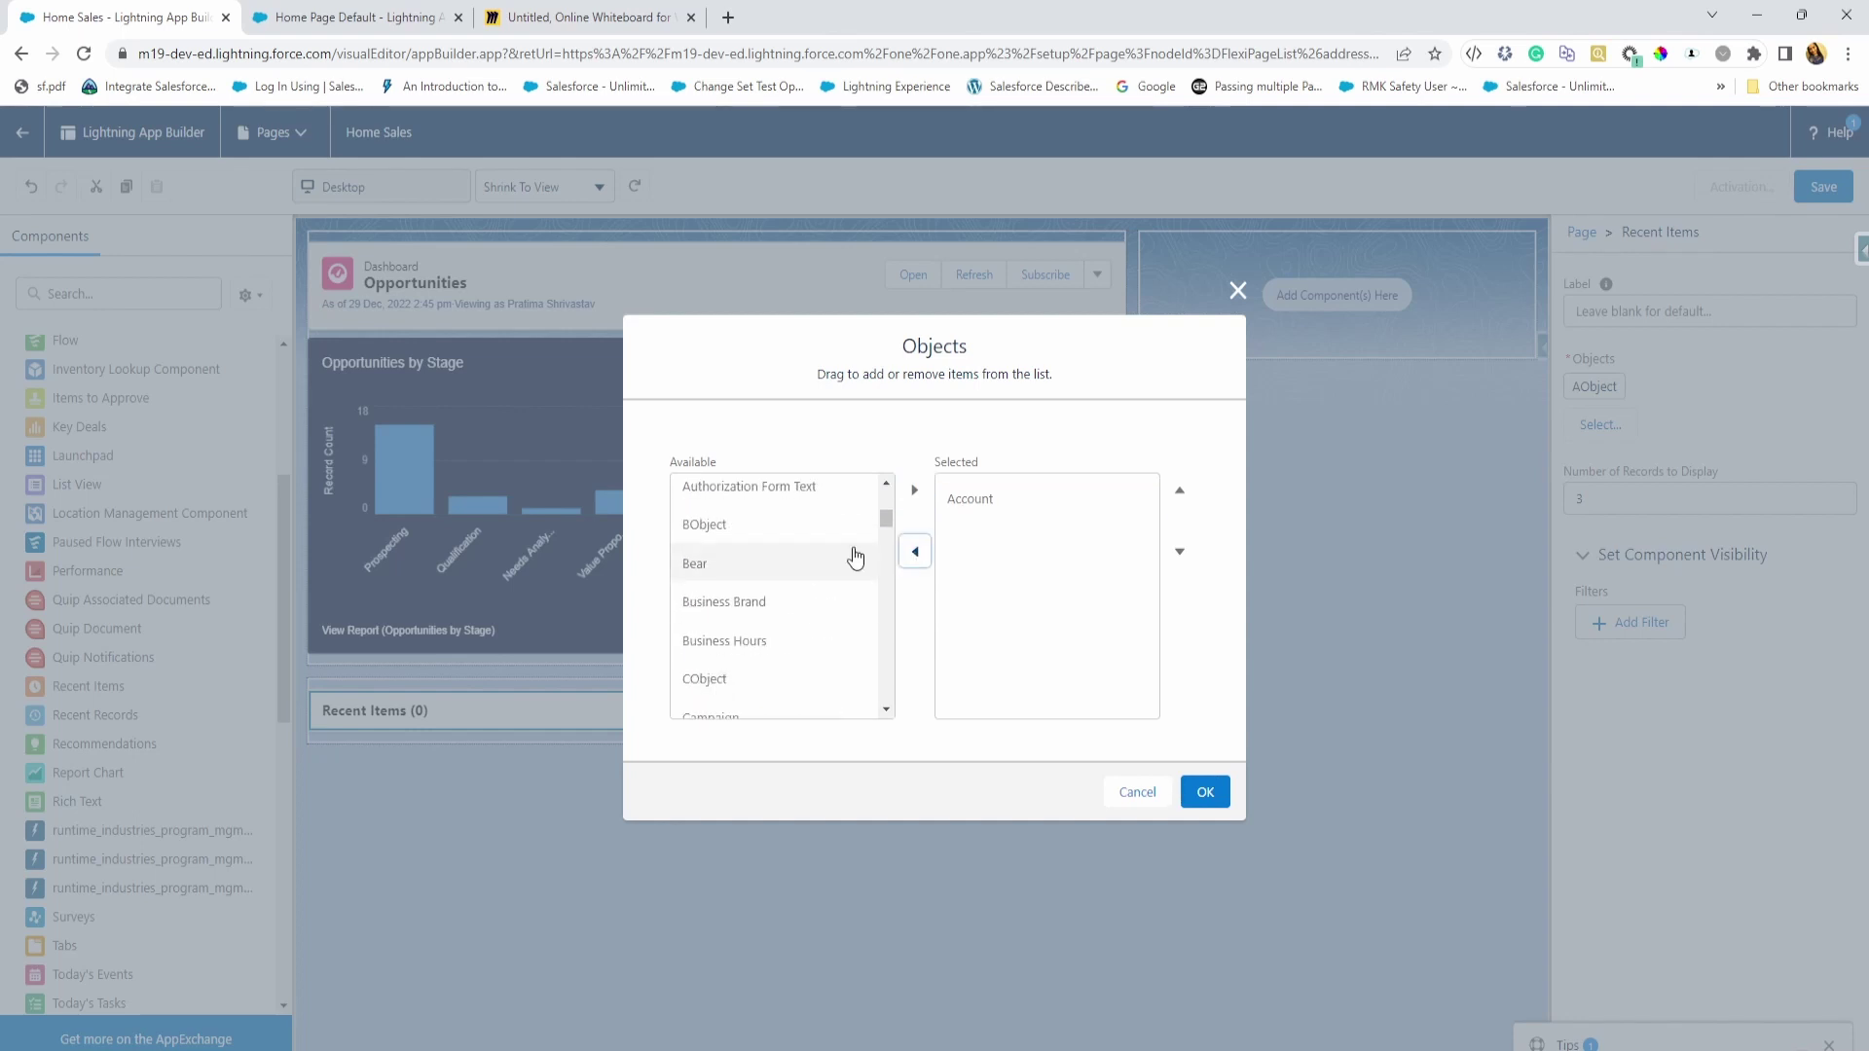
scroll(873, 600, down, 10)
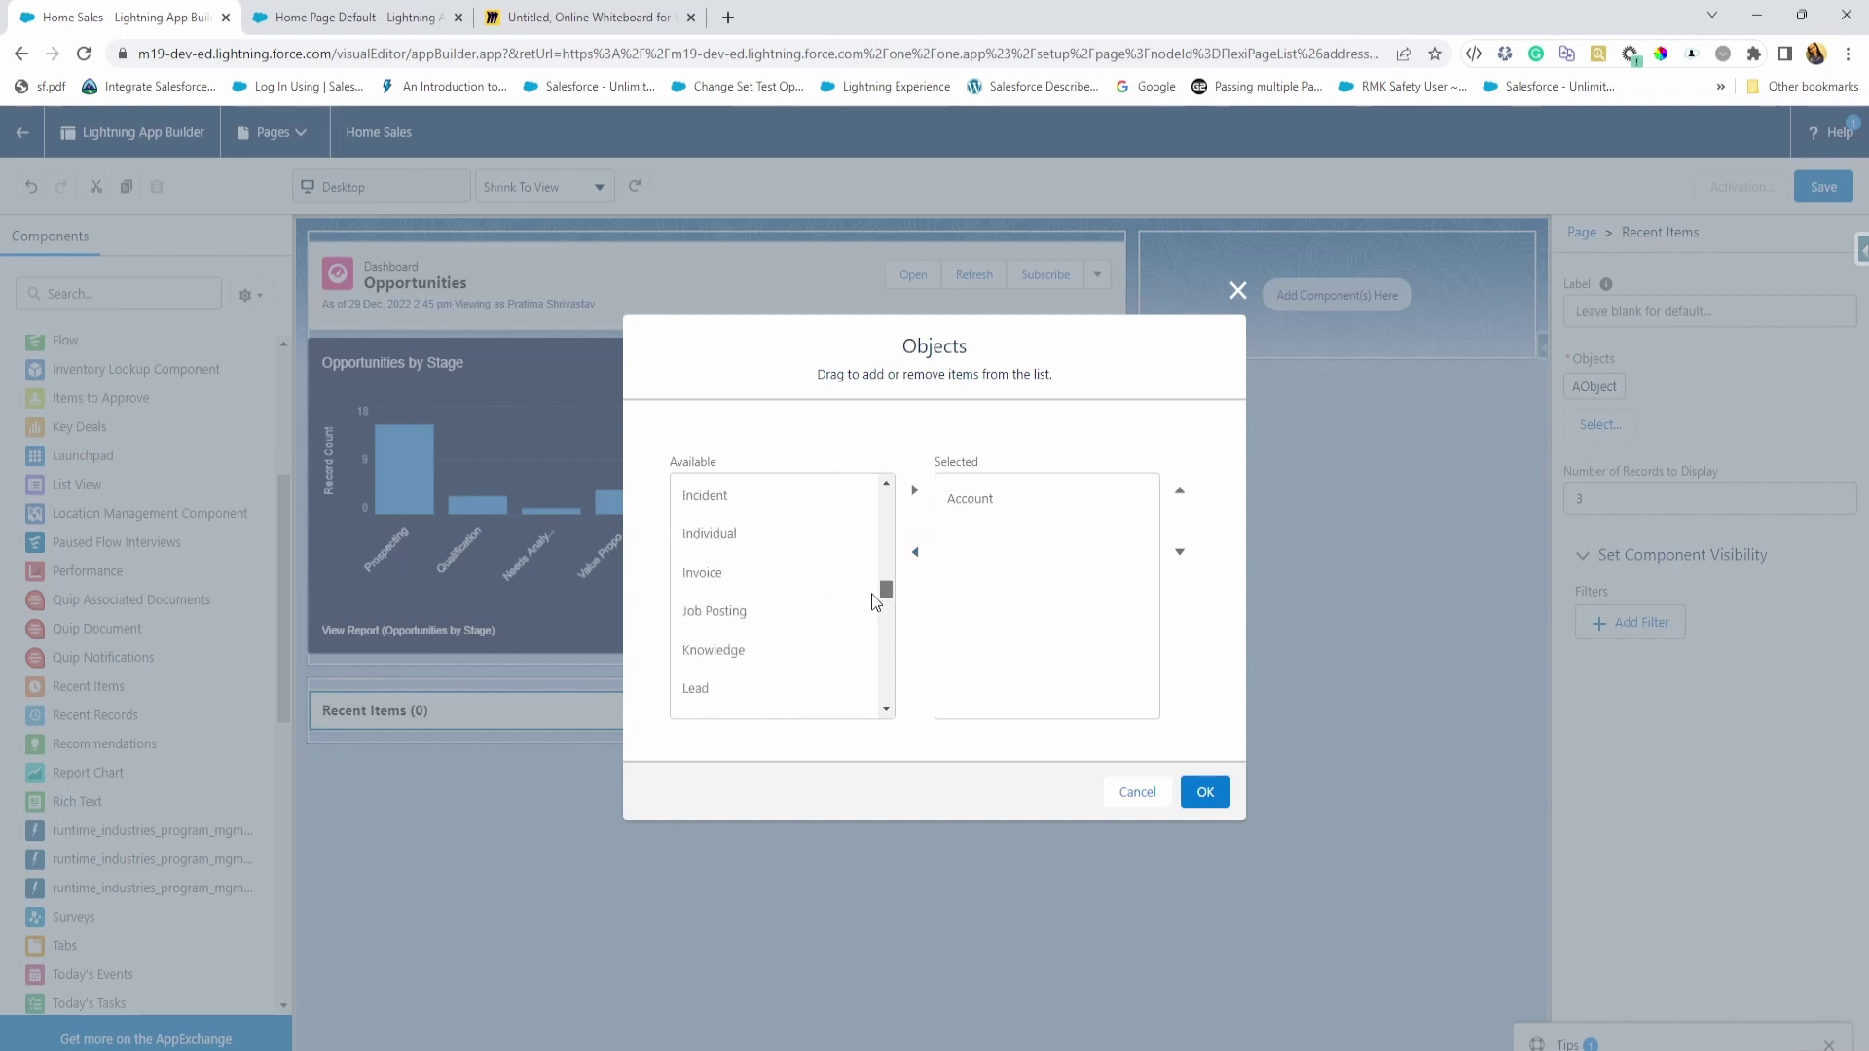
scroll(870, 604, down, 8)
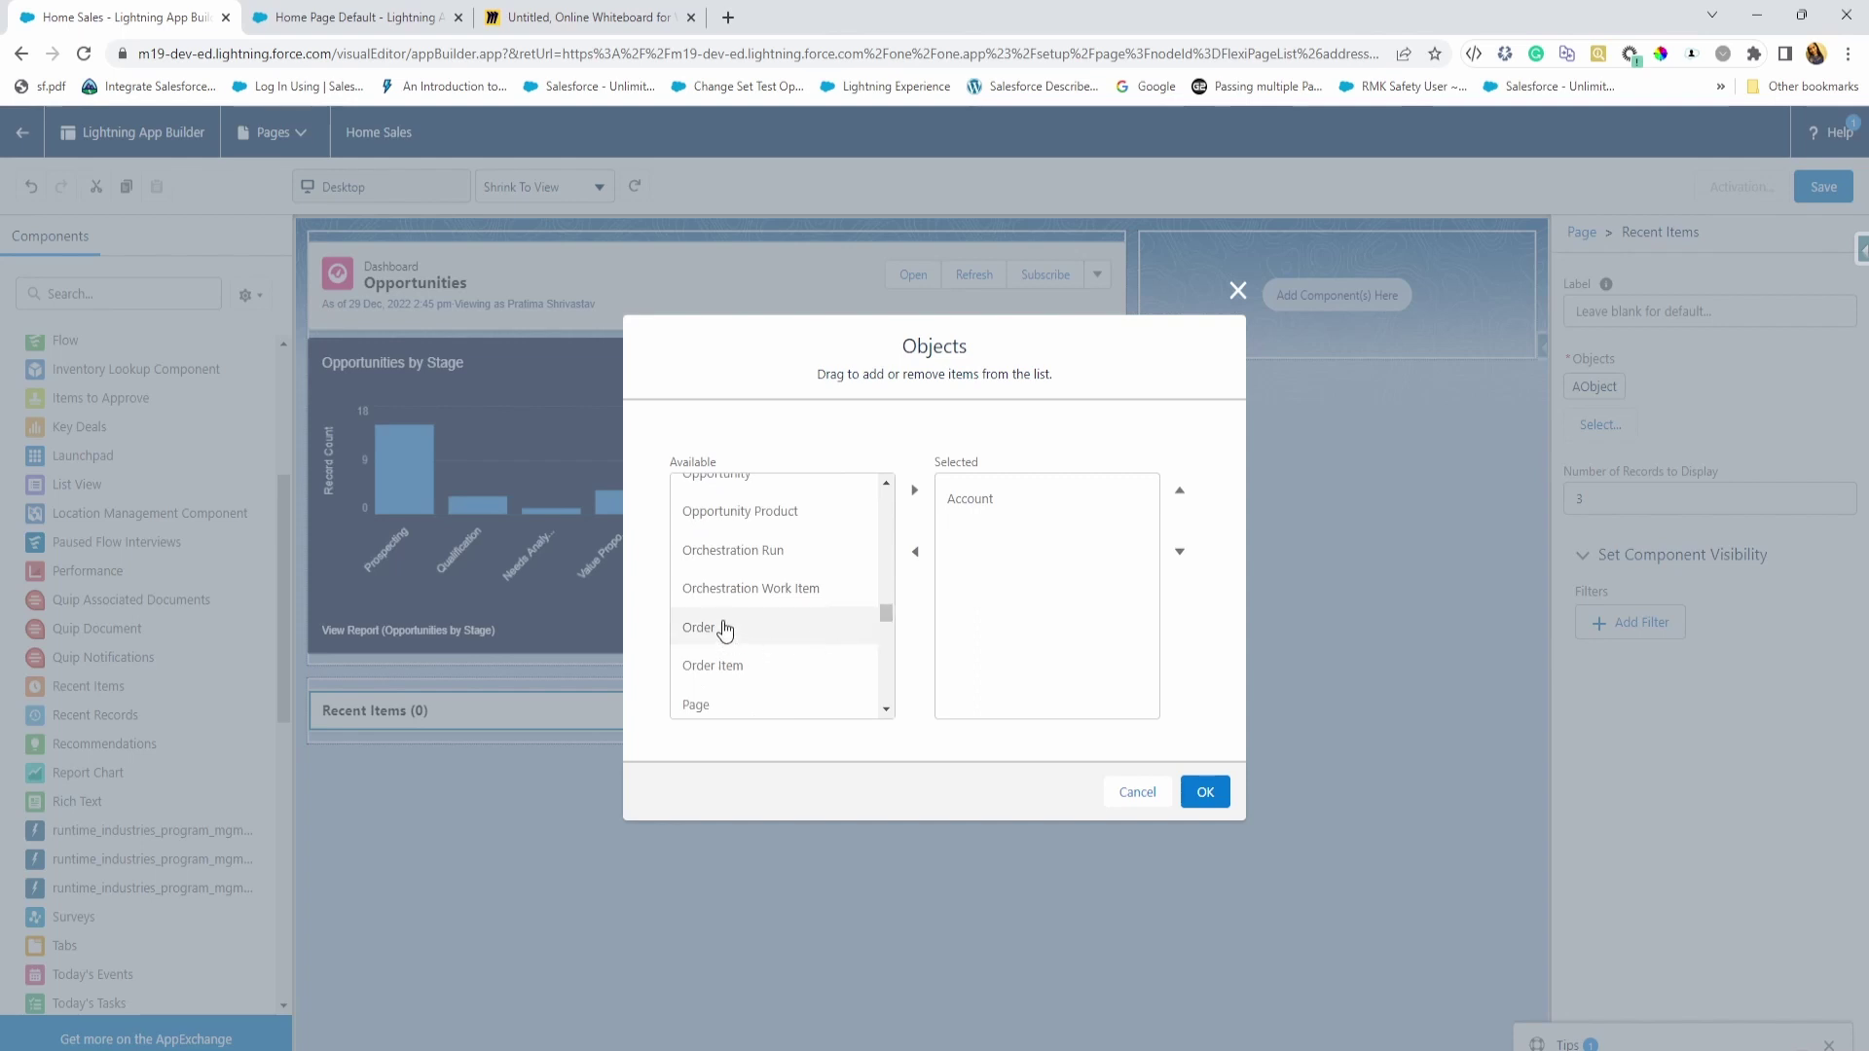
scroll(724, 609, up, 3)
click(730, 576)
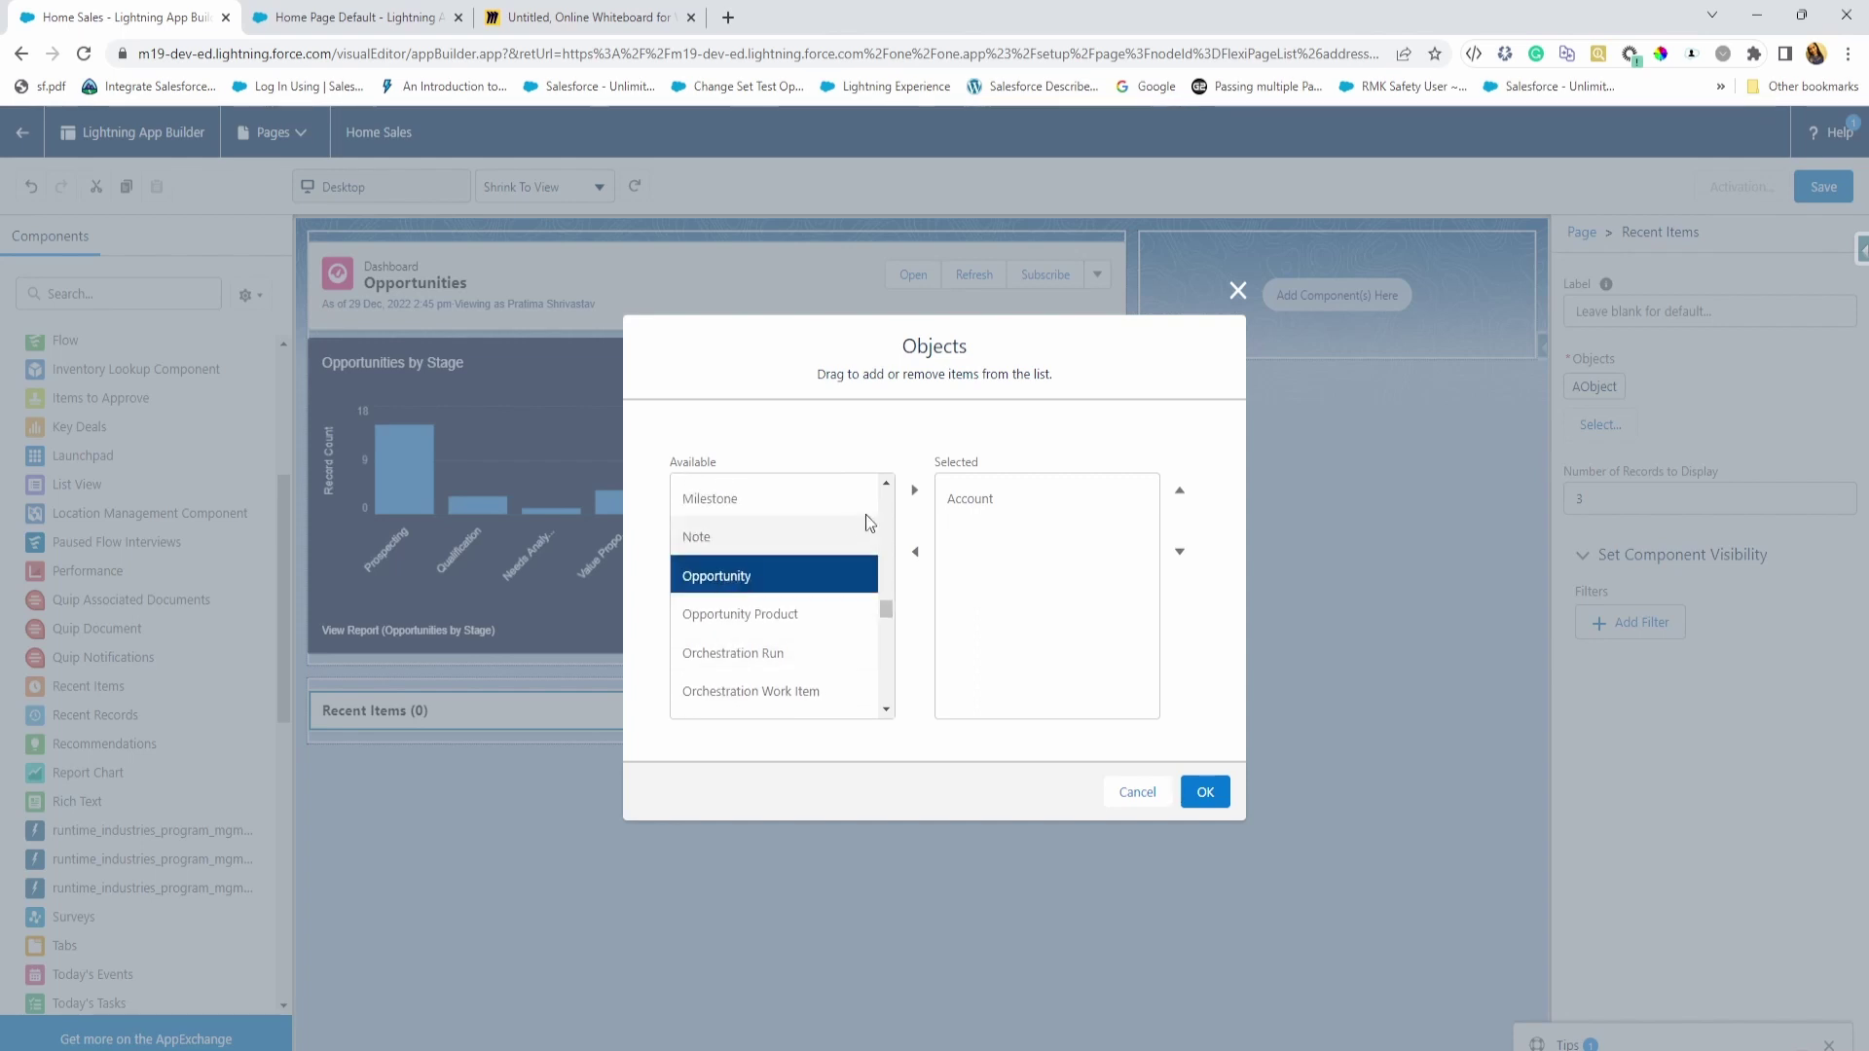
click(916, 490)
click(1205, 793)
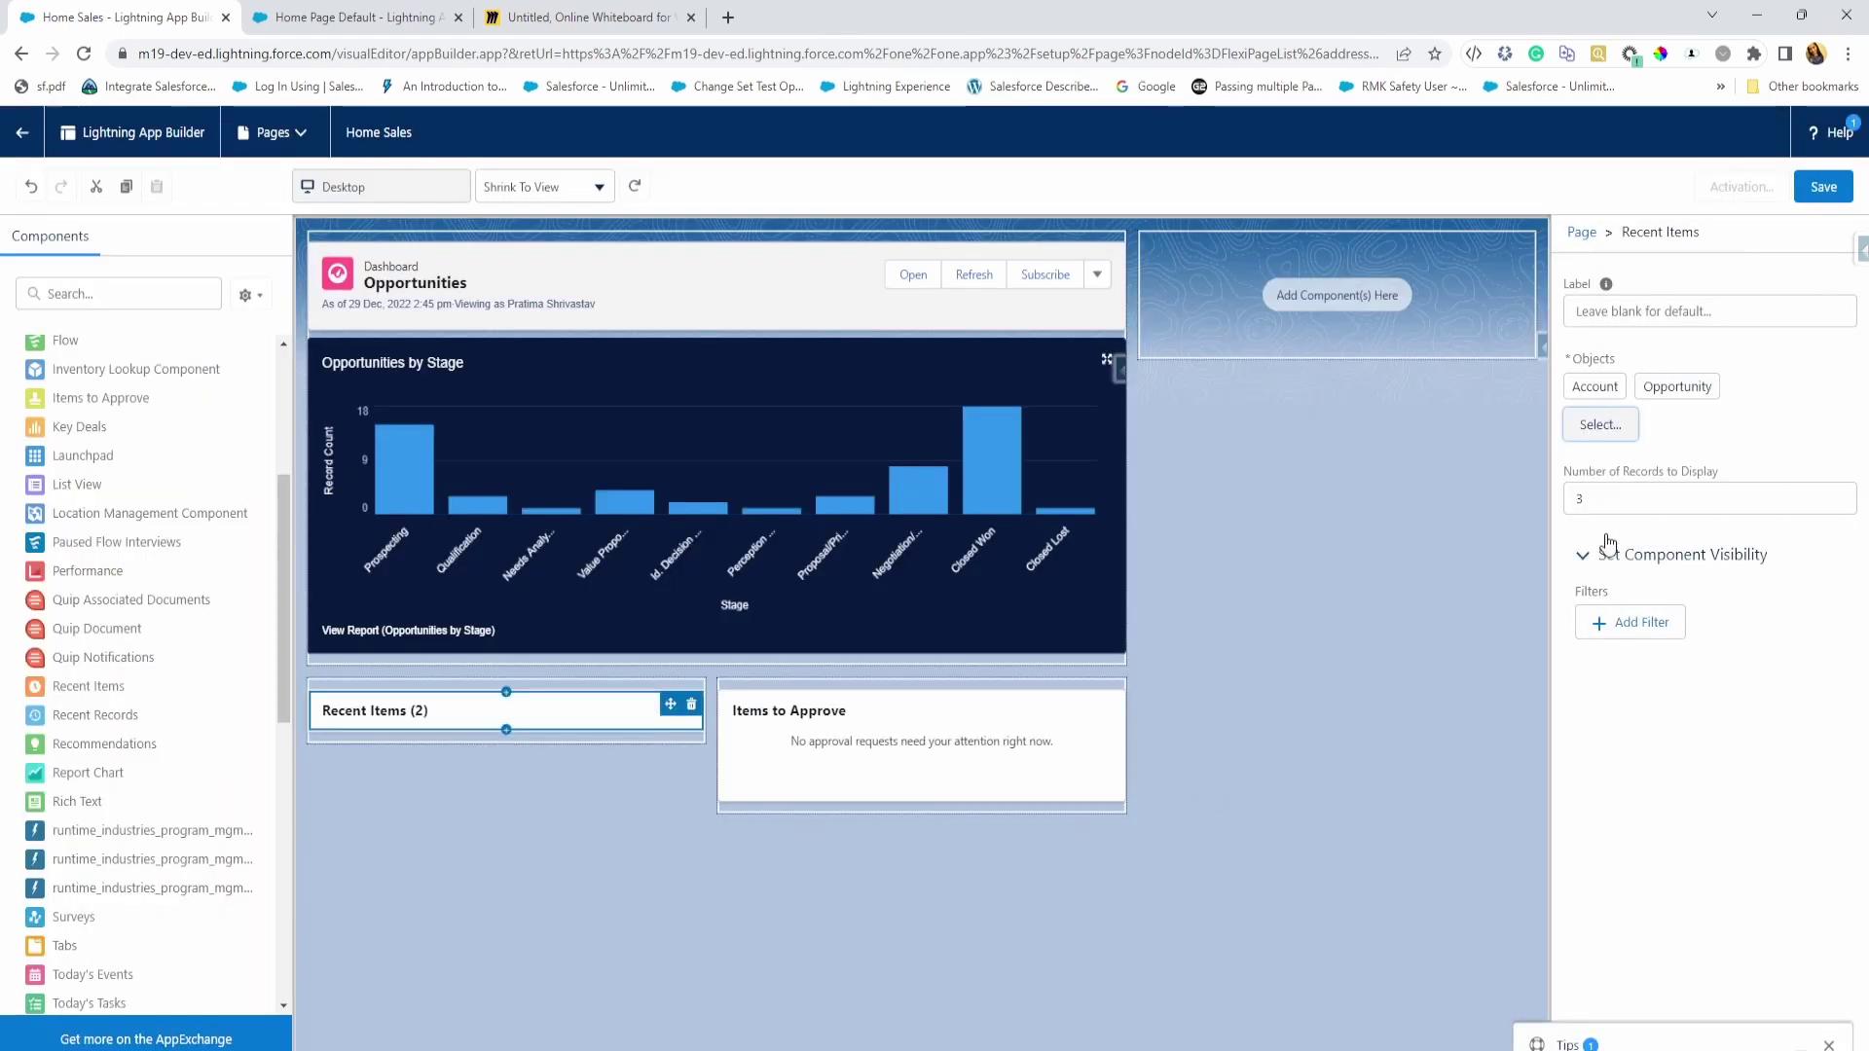
- Set Recent Items to show 5 records and add a Recent Records component below it
click(1608, 498)
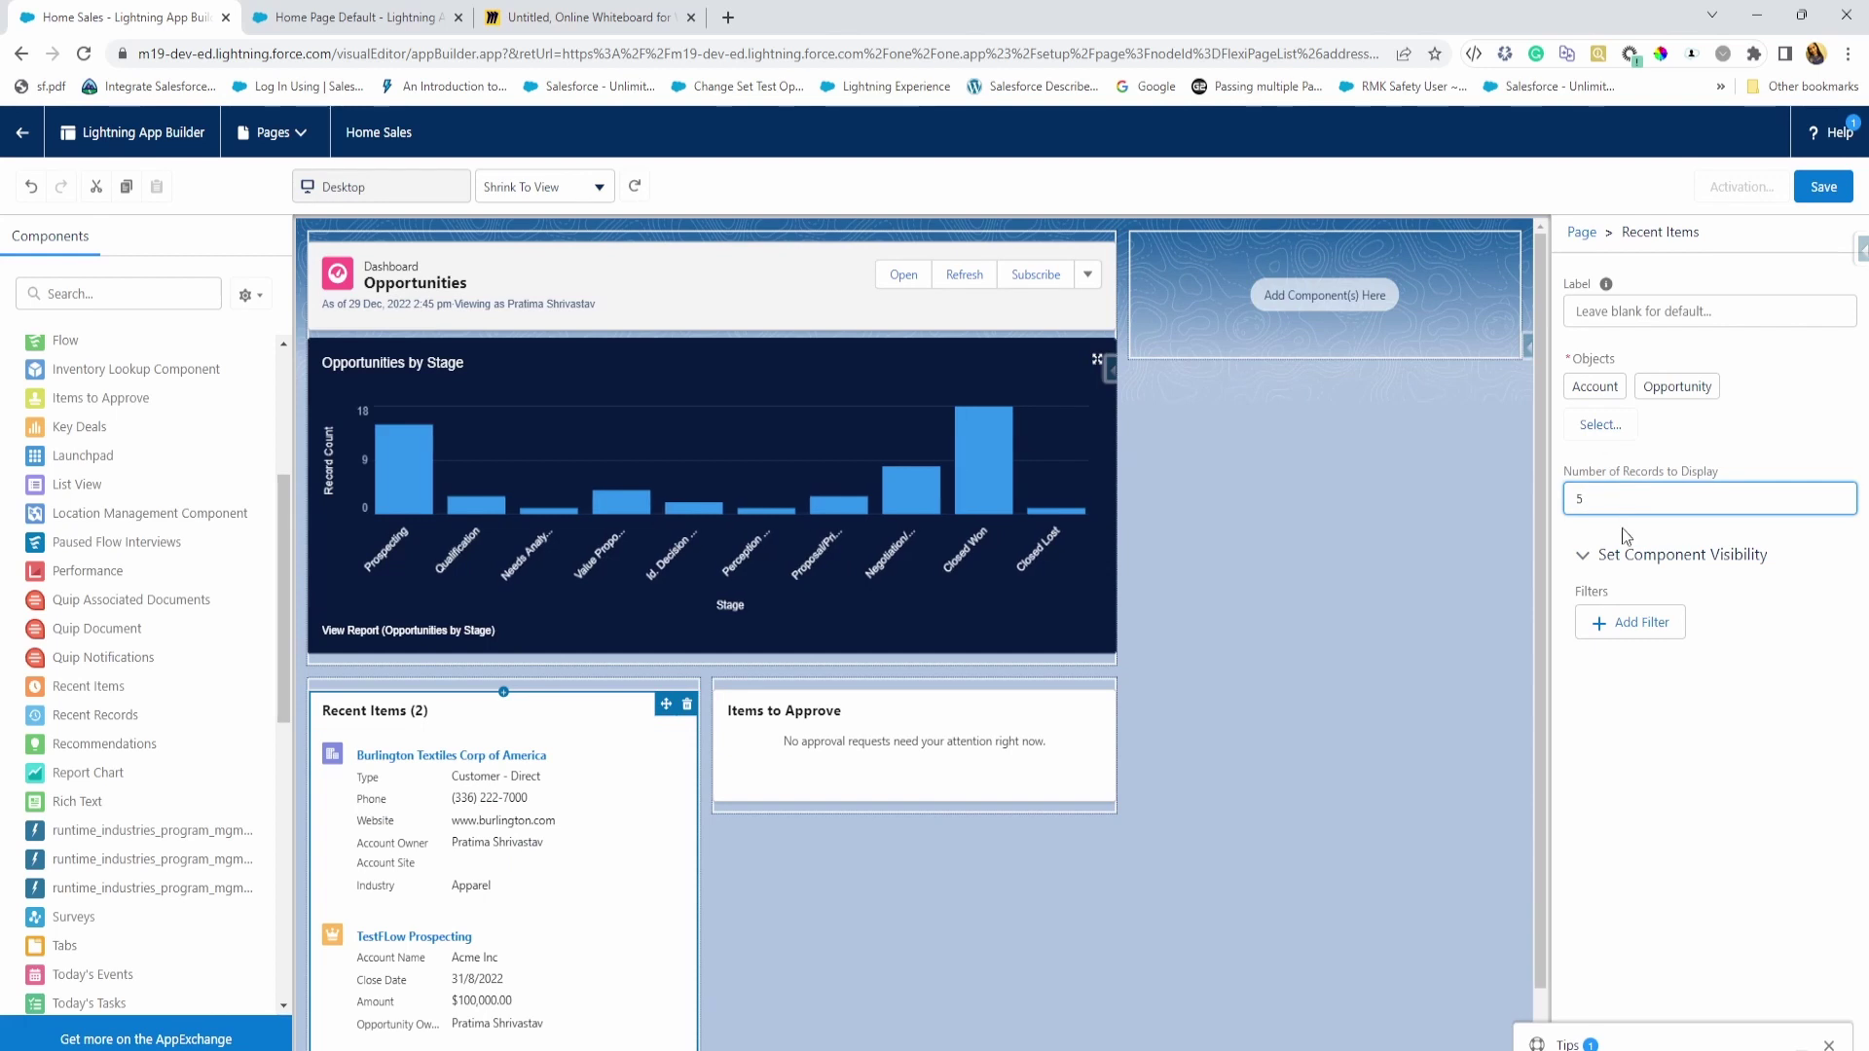
click(1639, 530)
scroll(425, 821, down, 1)
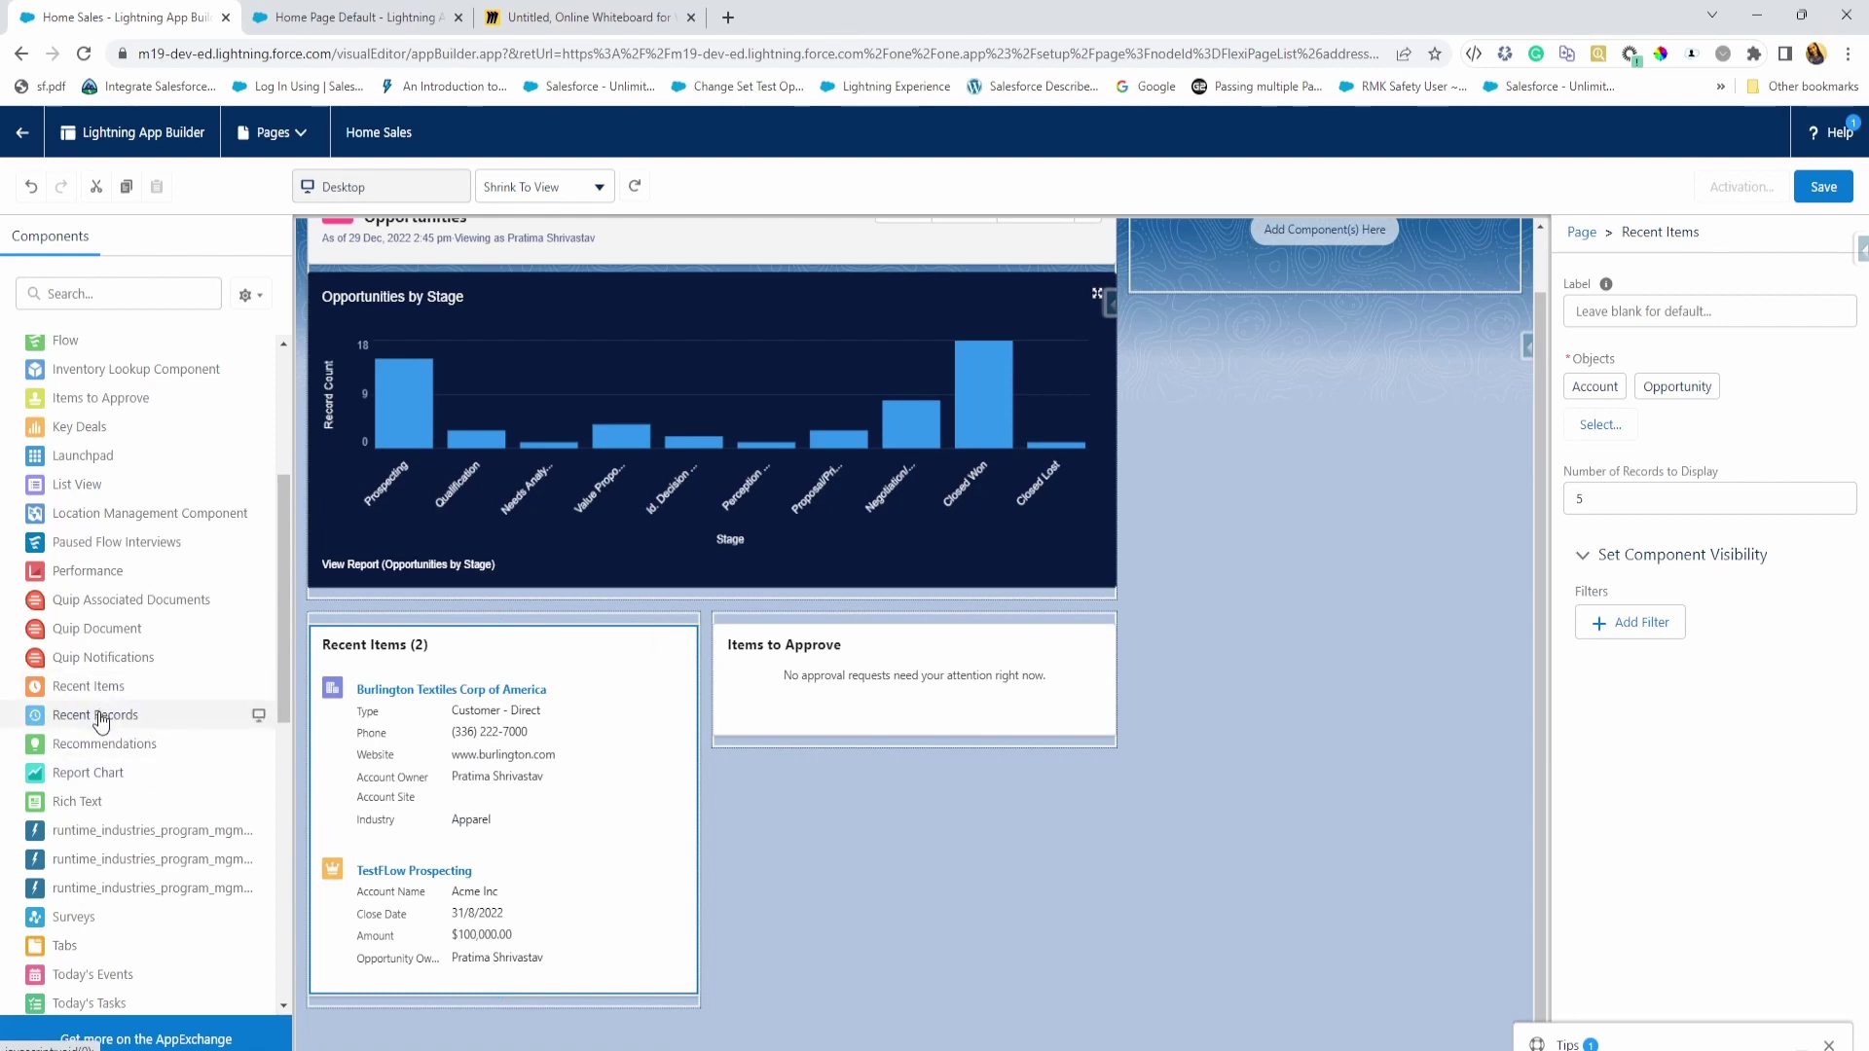
drag(101, 724, 467, 973)
scroll(466, 943, down, 3)
scroll(466, 944, down, 1)
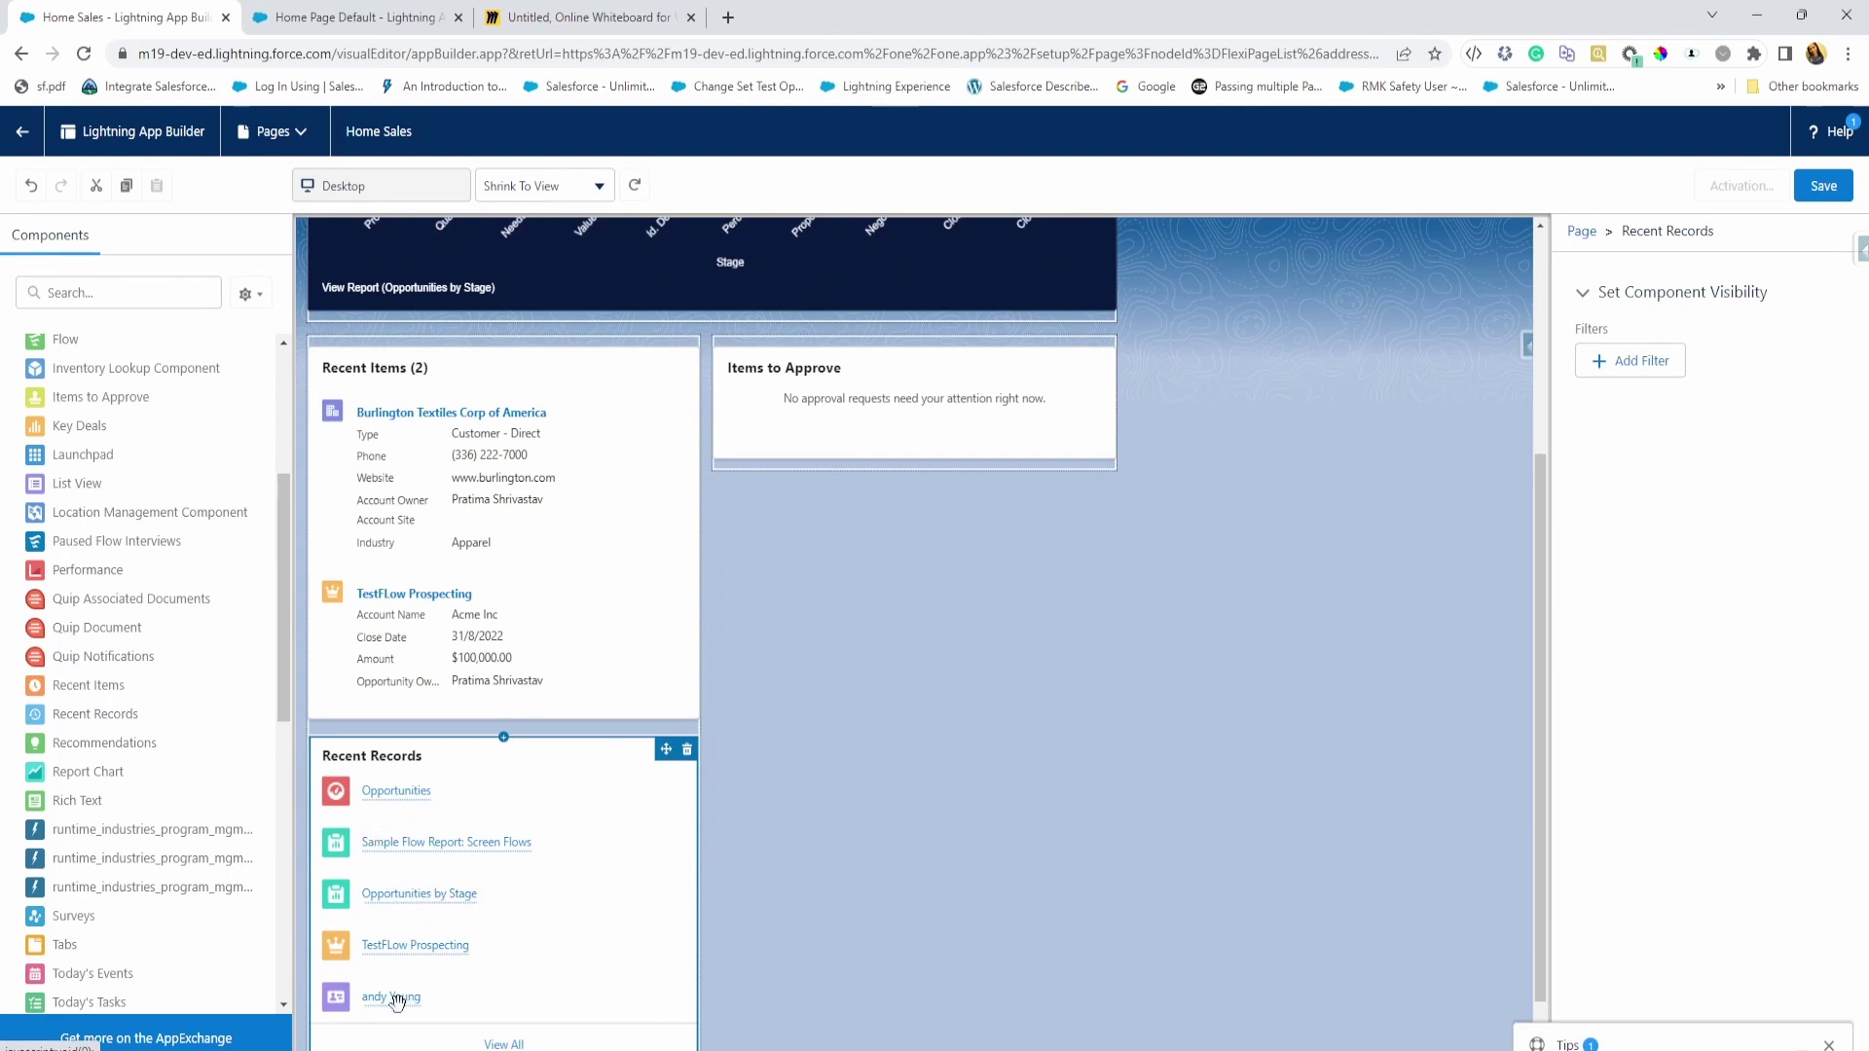
scroll(544, 888, up, 1)
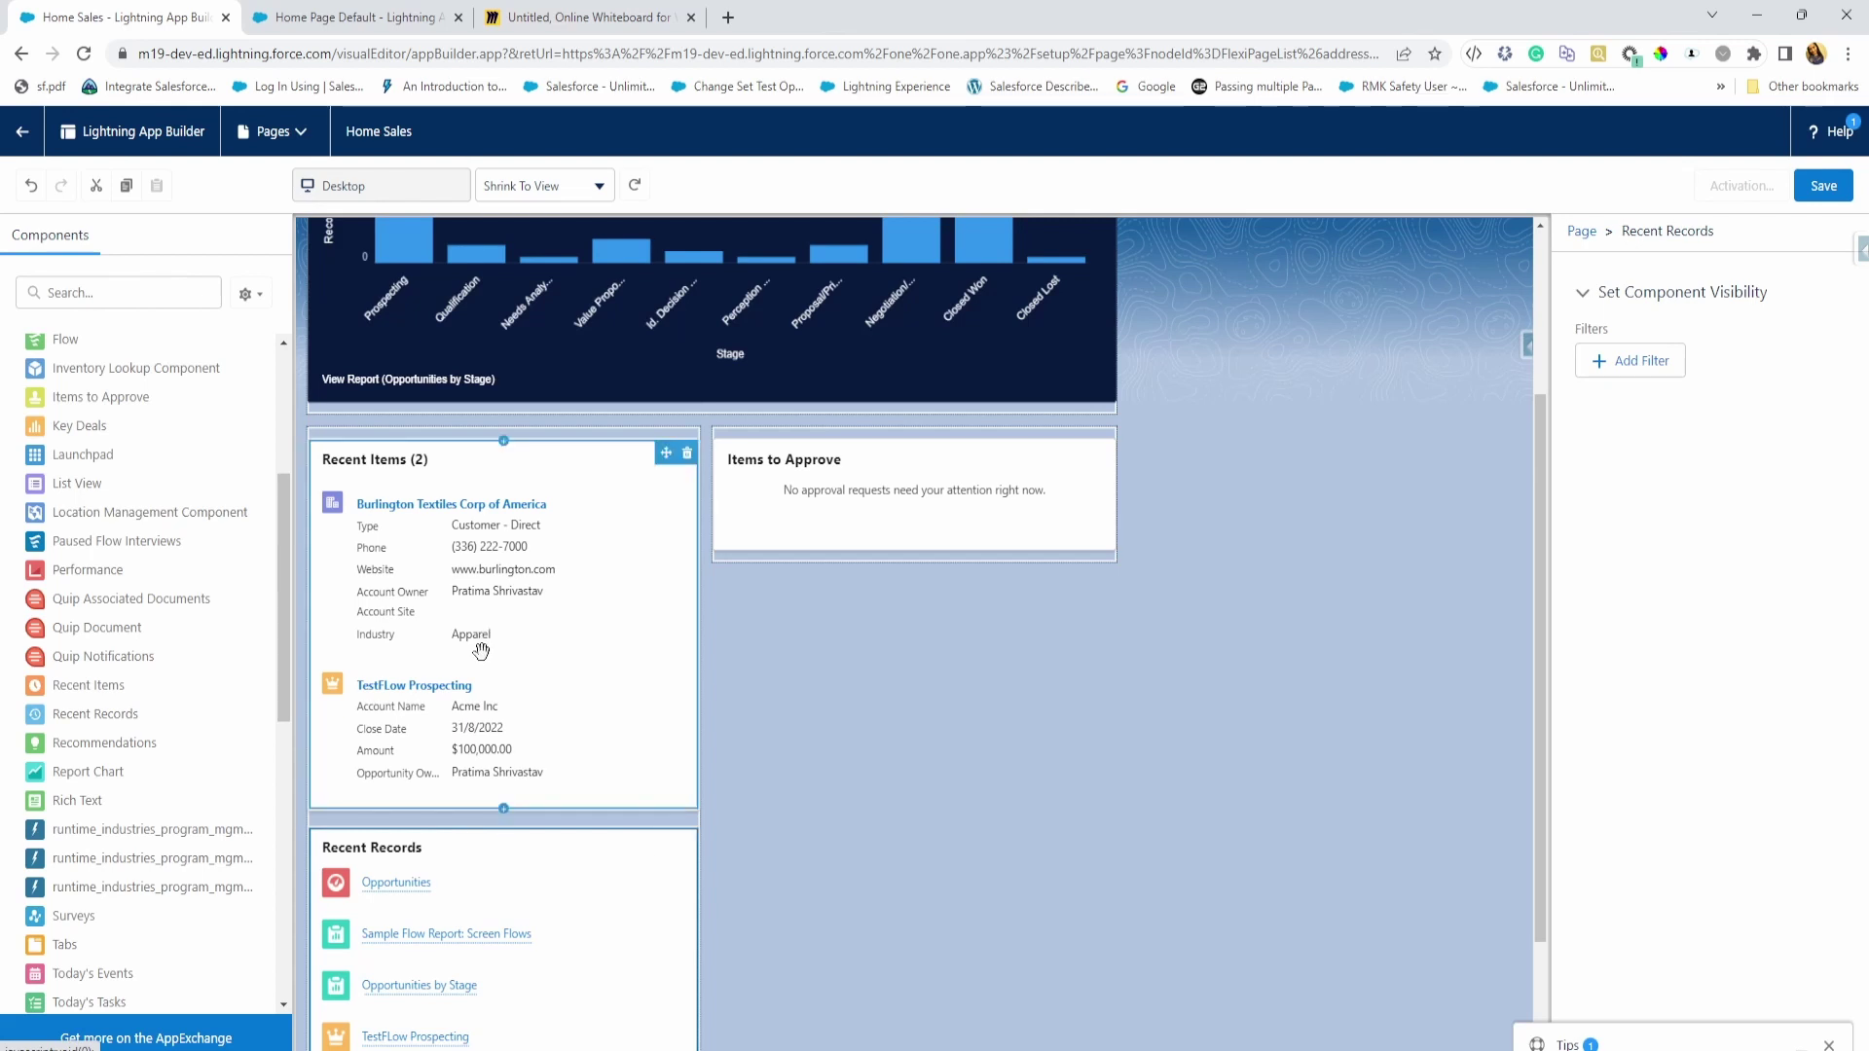
- Delete the trial Recent Items component from the page
click(588, 575)
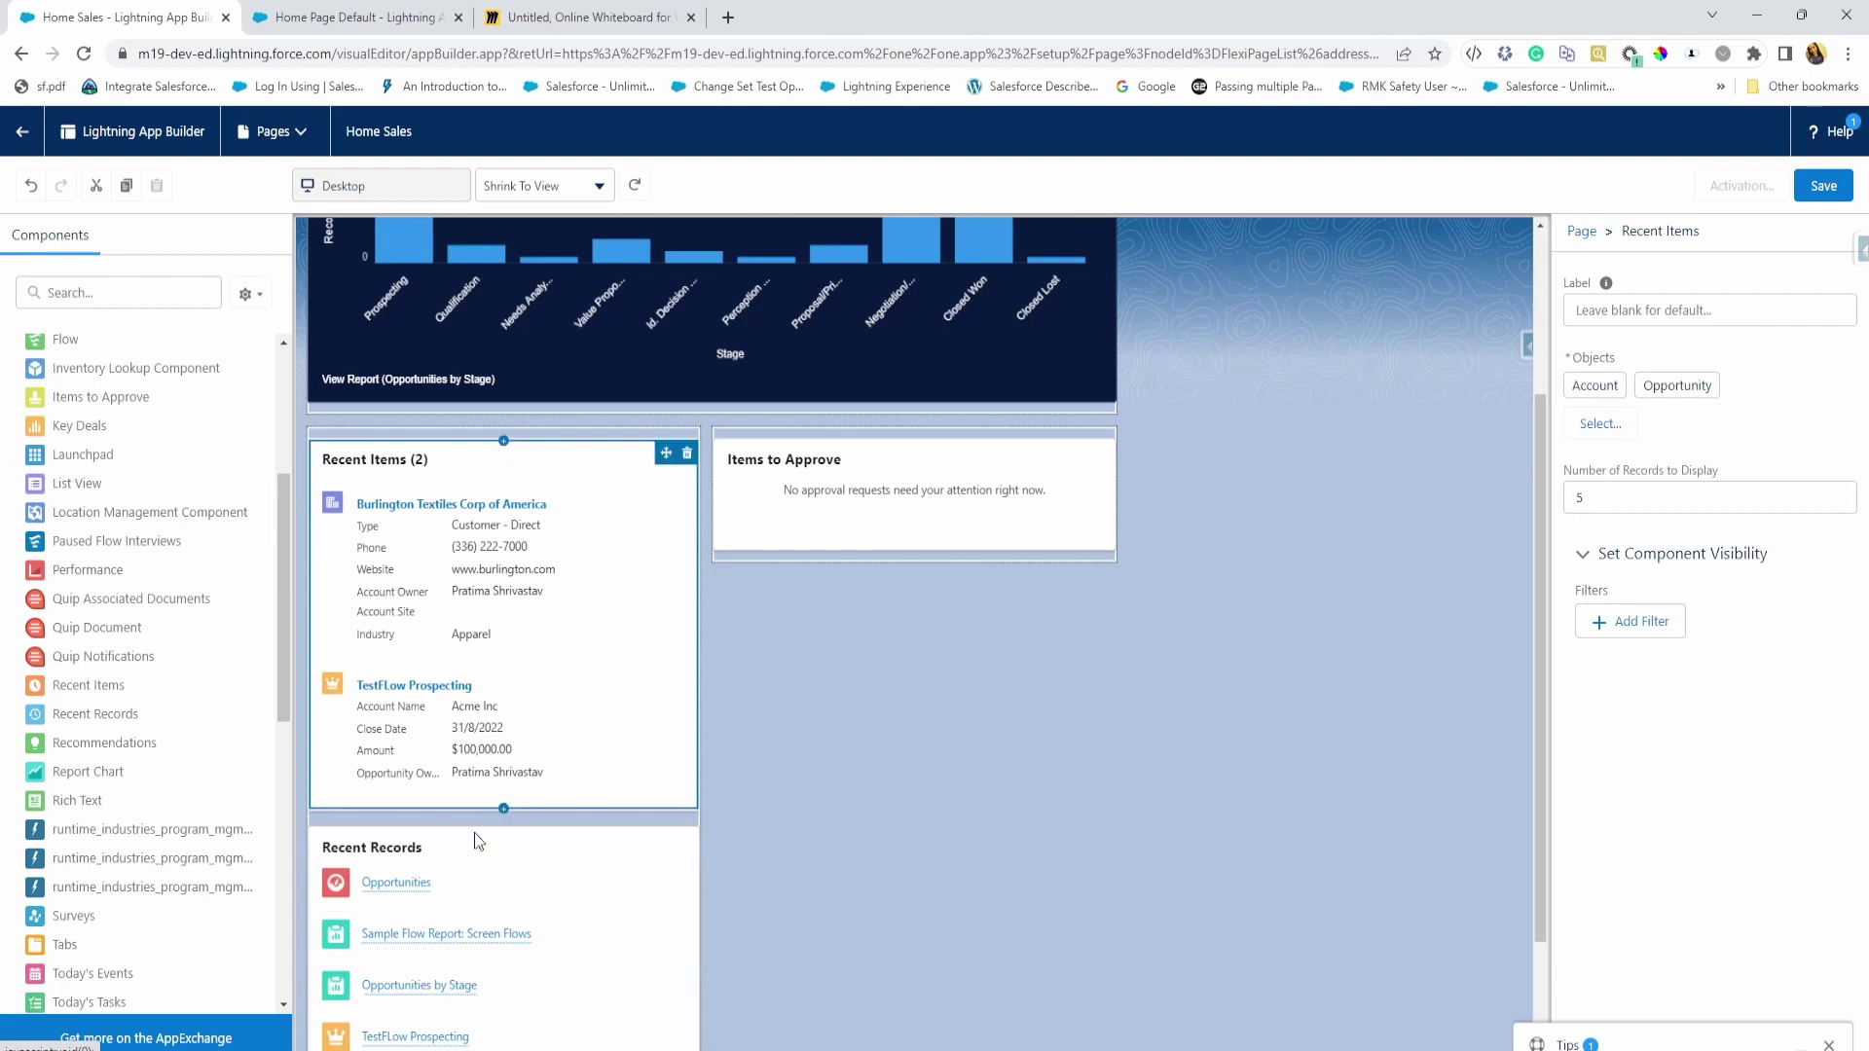
click(452, 858)
click(525, 608)
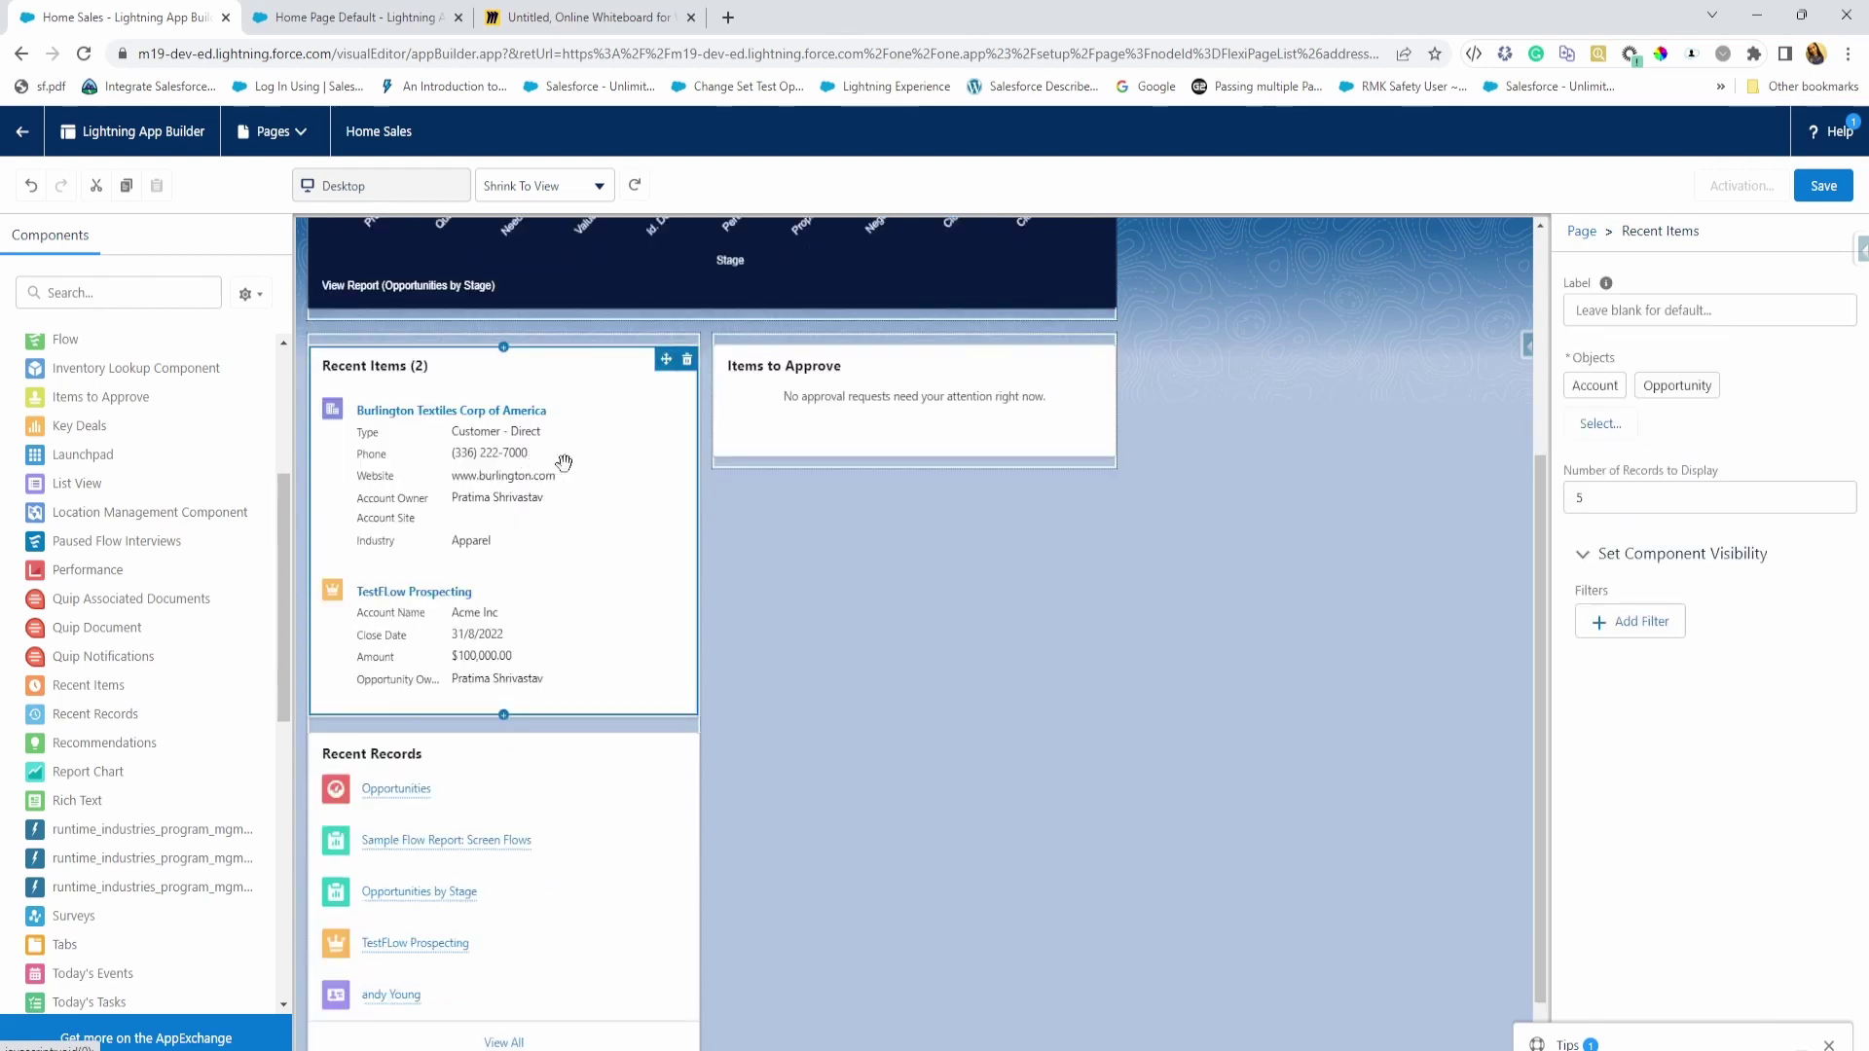
click(687, 359)
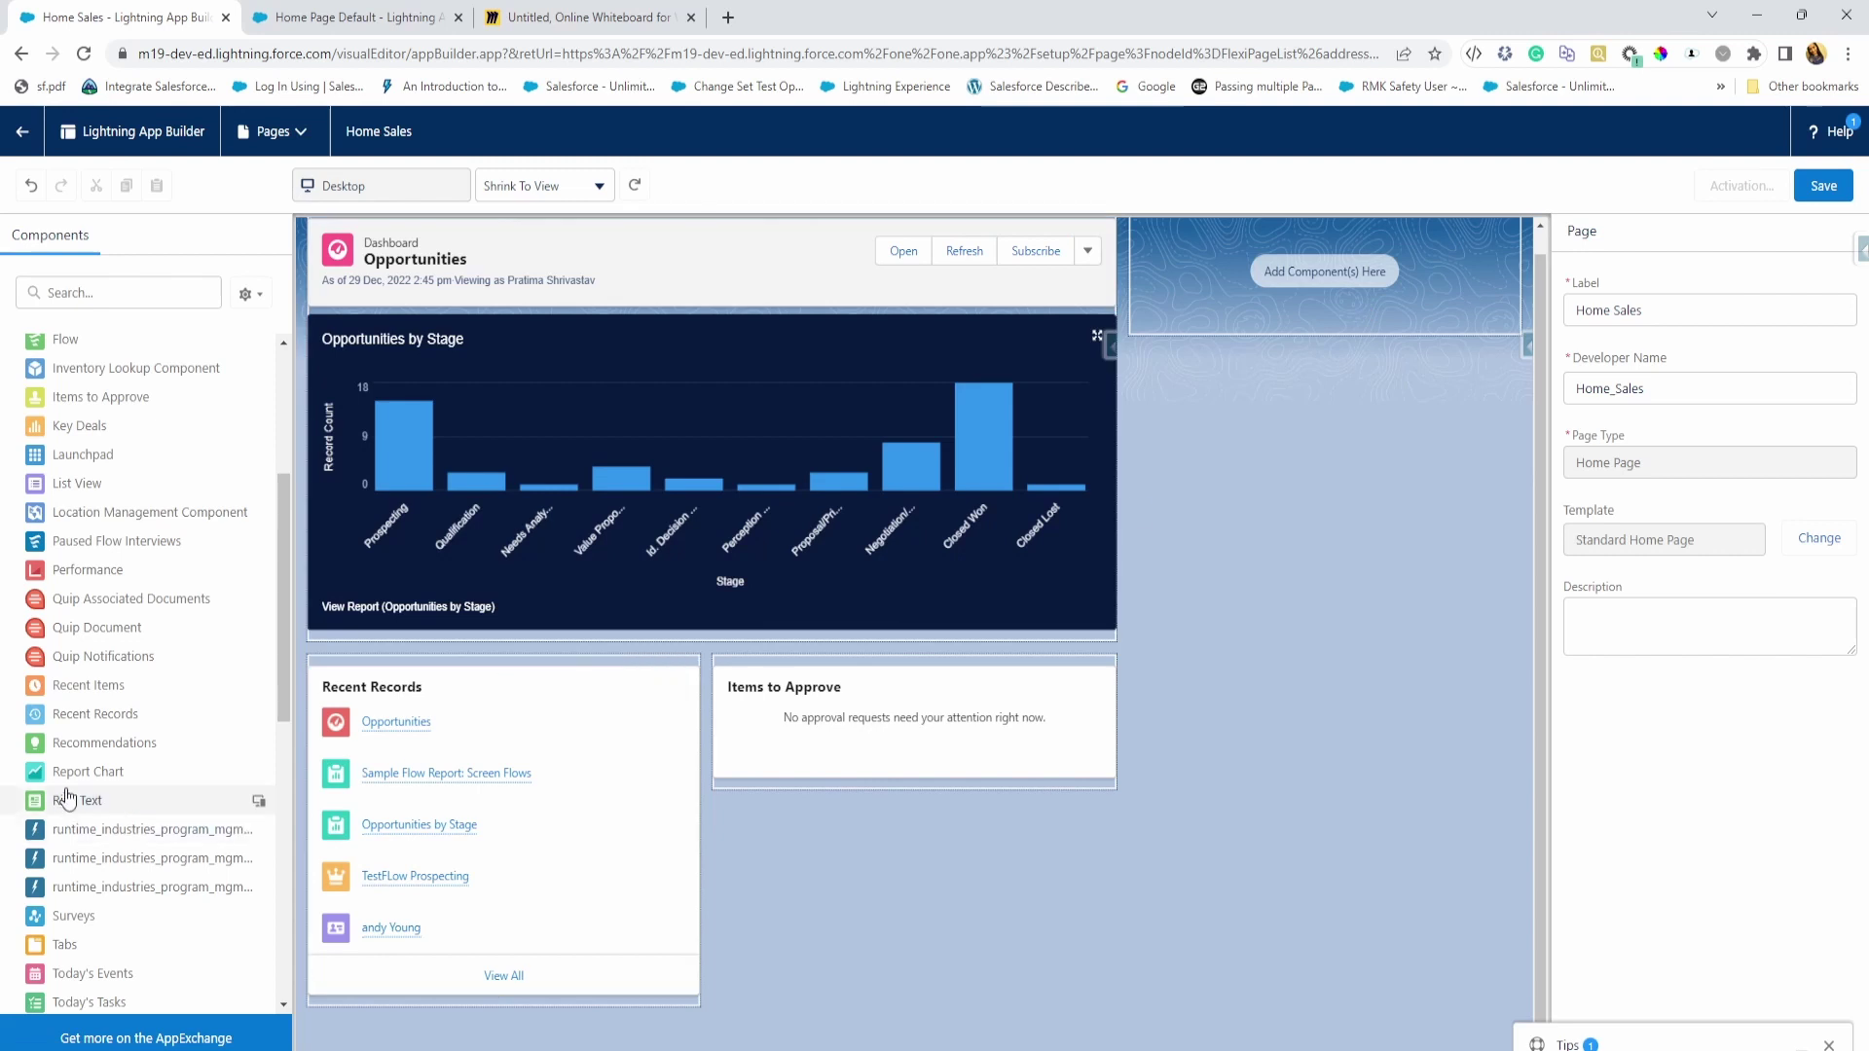
- Add a Rich Text block atop the right column reading 'Spring 23 is coming get ready for the release'
click(80, 778)
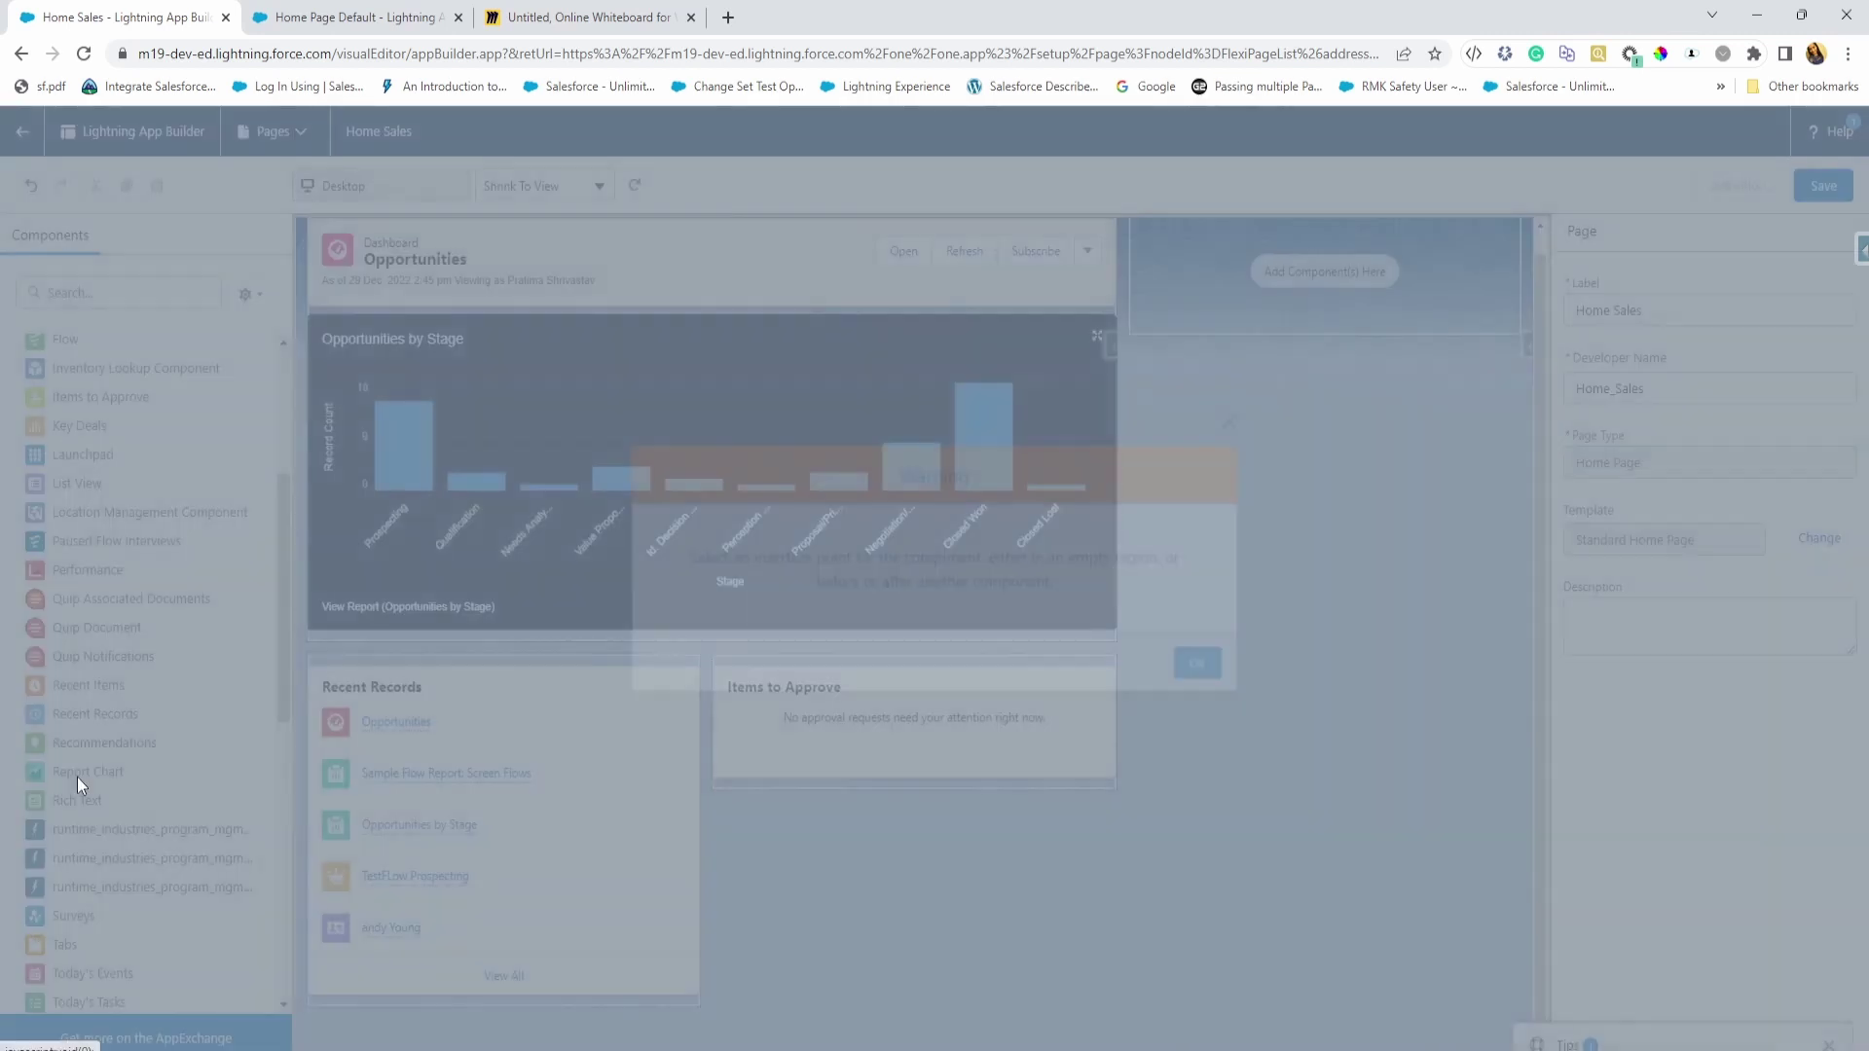
click(1187, 665)
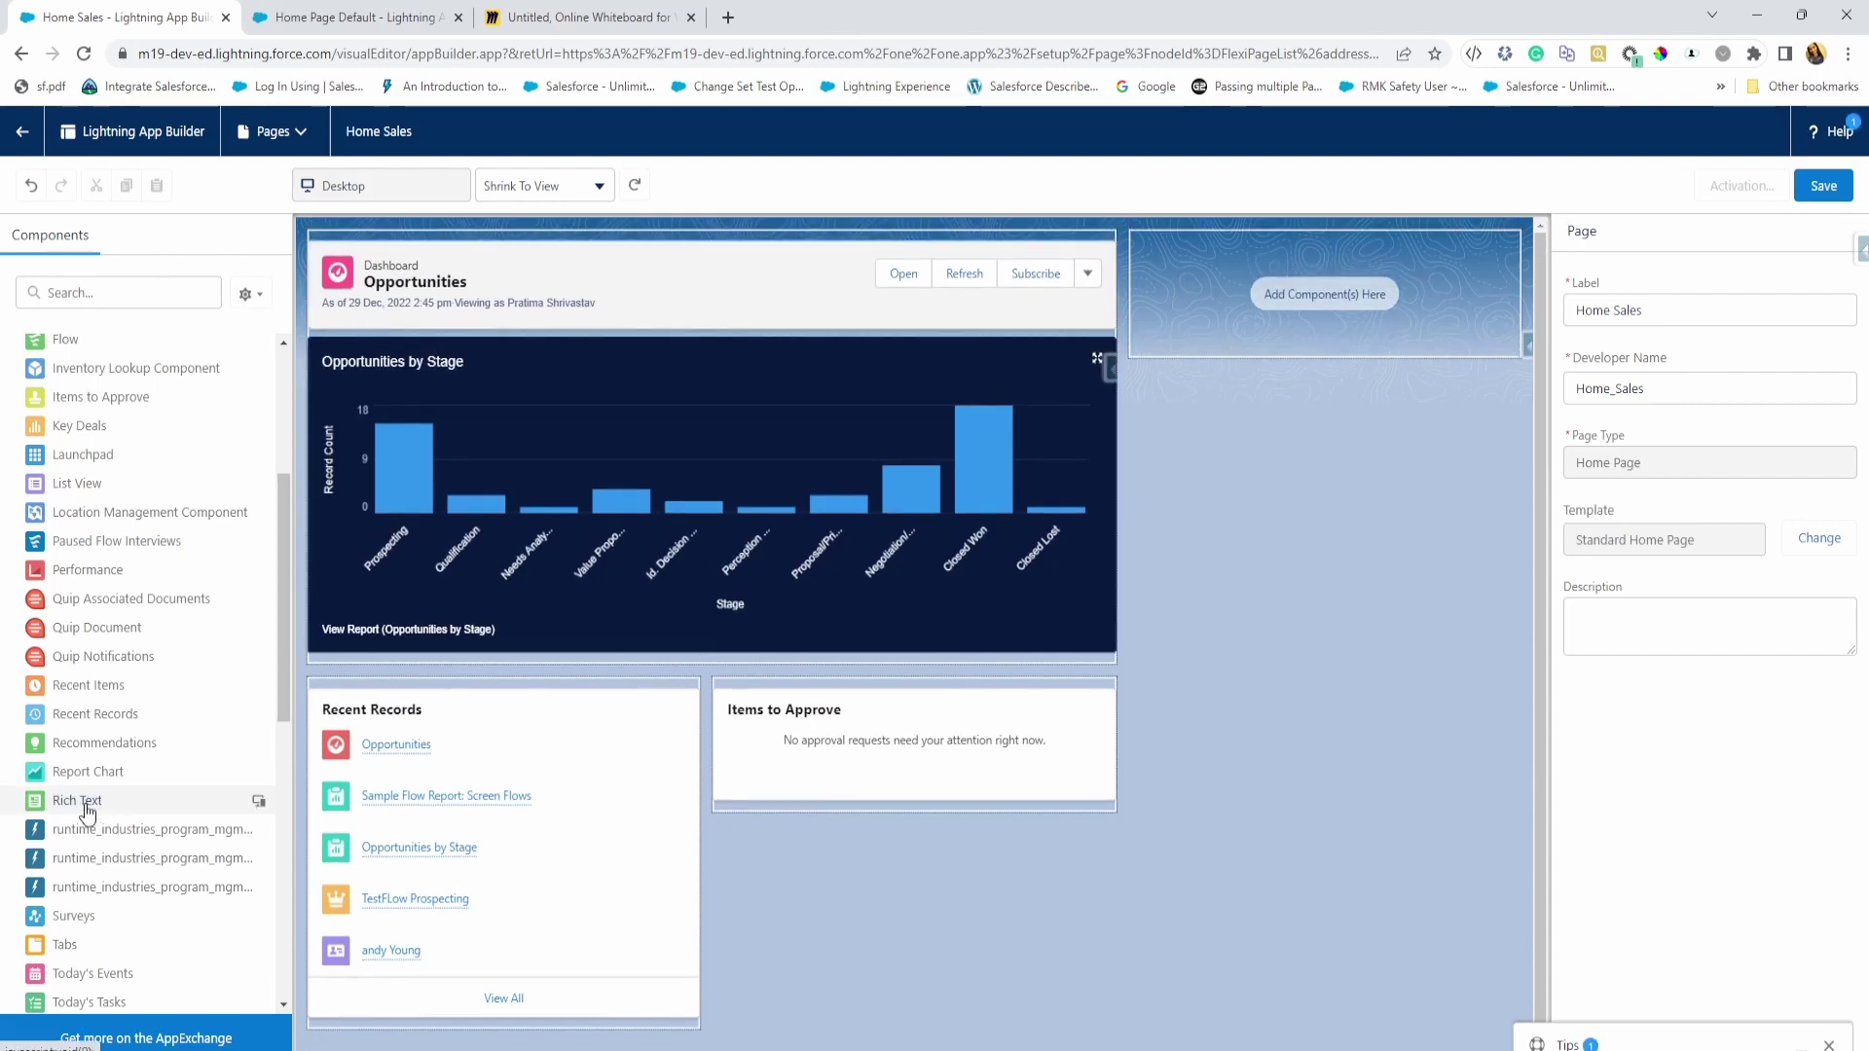
drag(86, 806, 1253, 309)
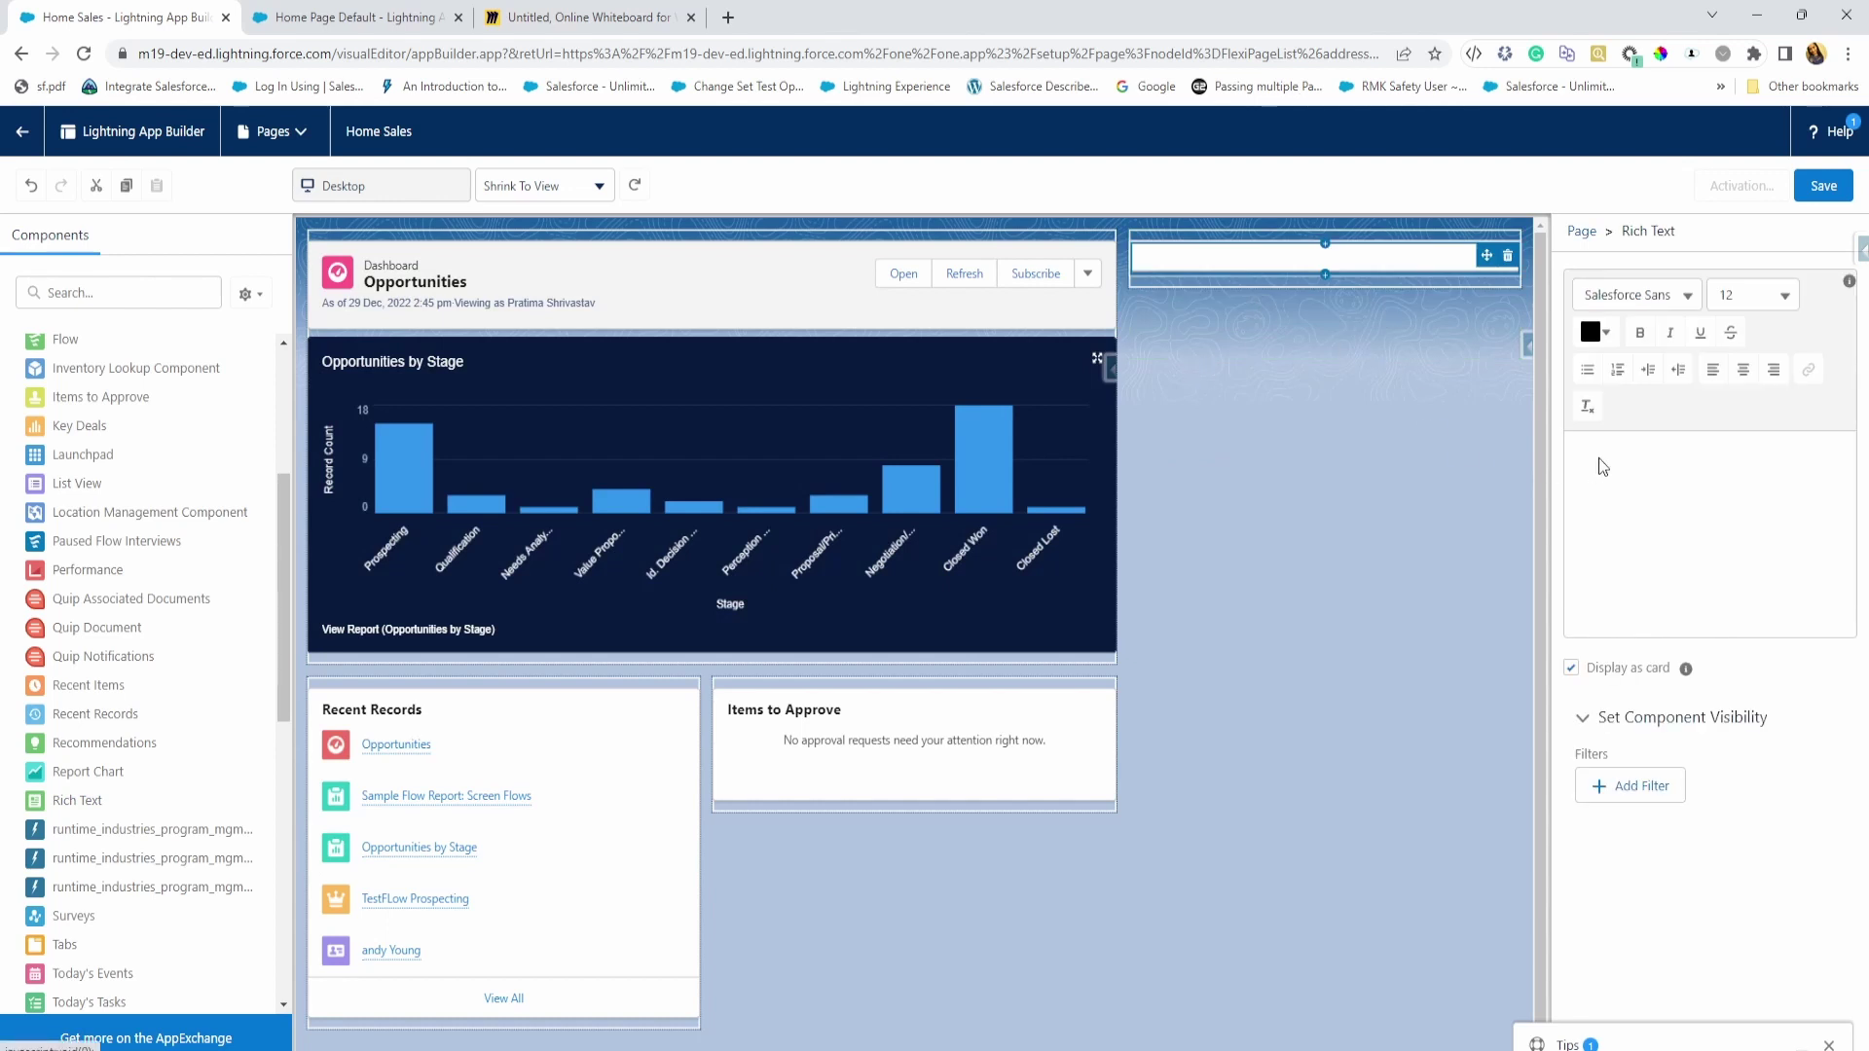
click(1640, 484)
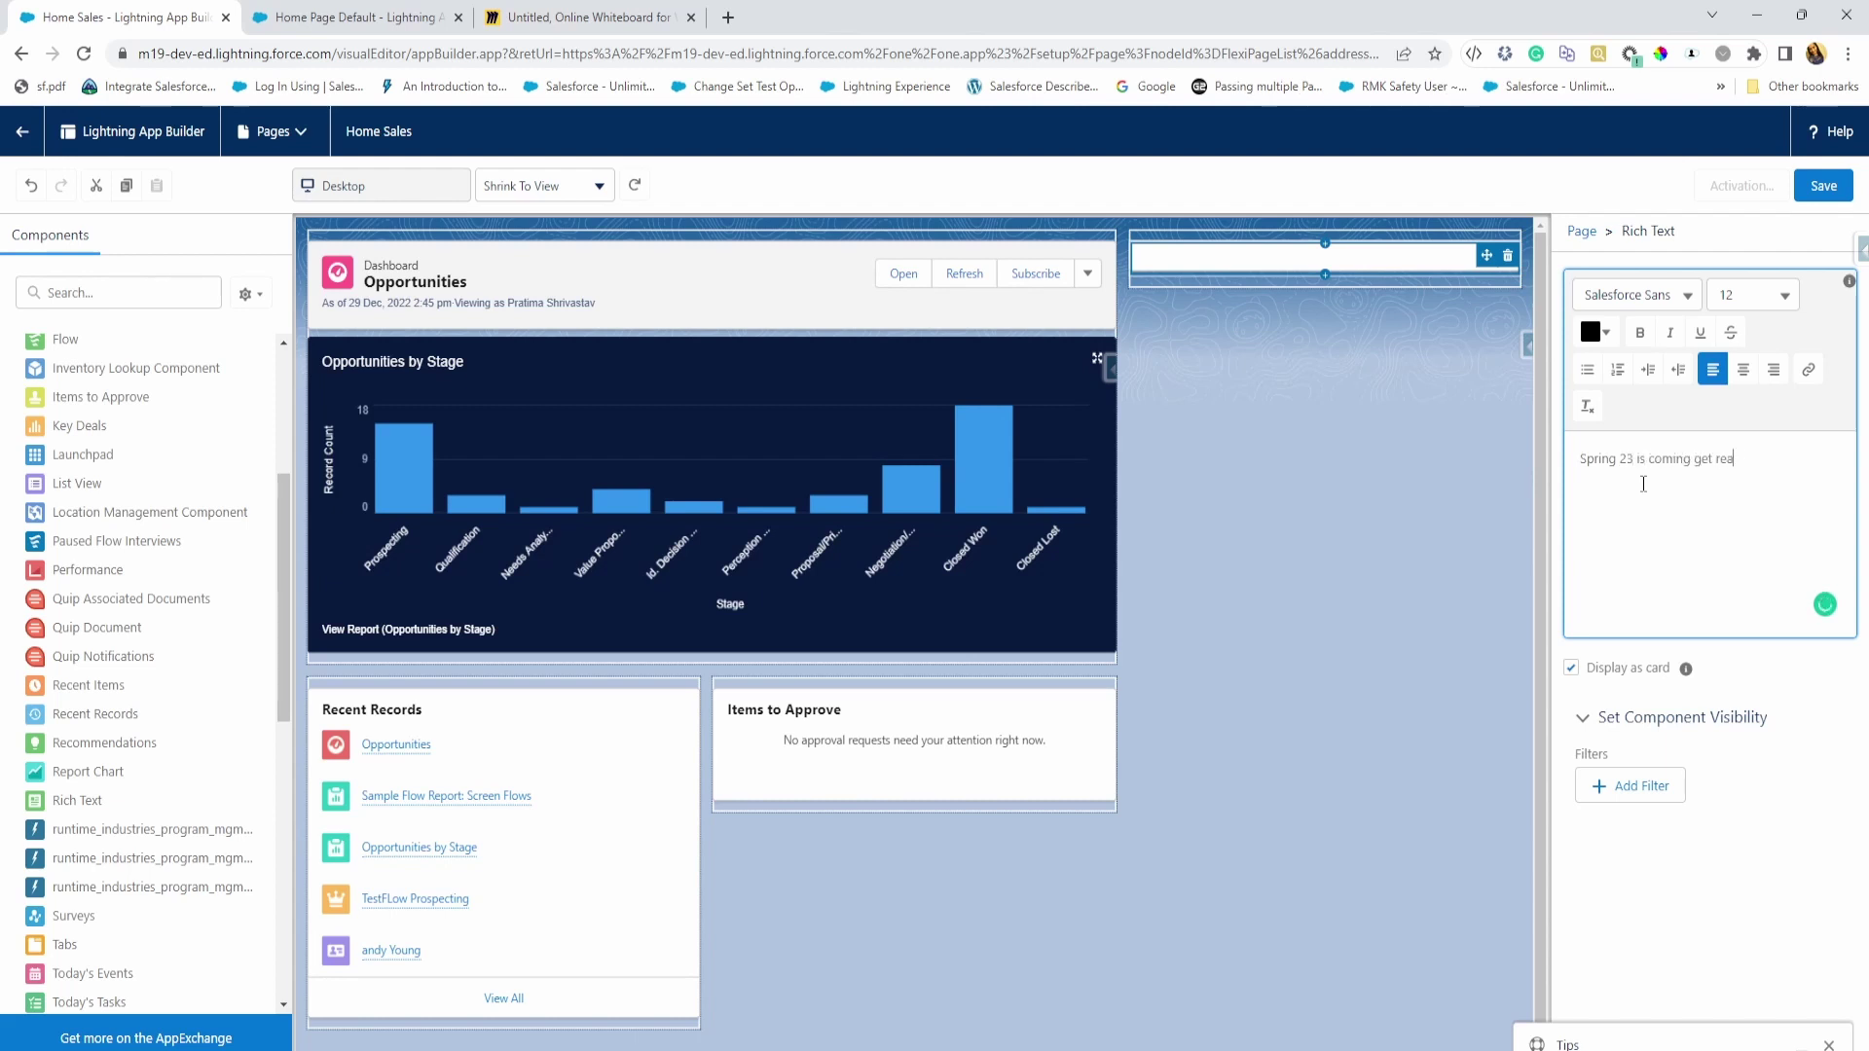
key(BackSpace)
key(BackSpace)
- Format the whole announcement text bold and red
triple_click(1644, 460)
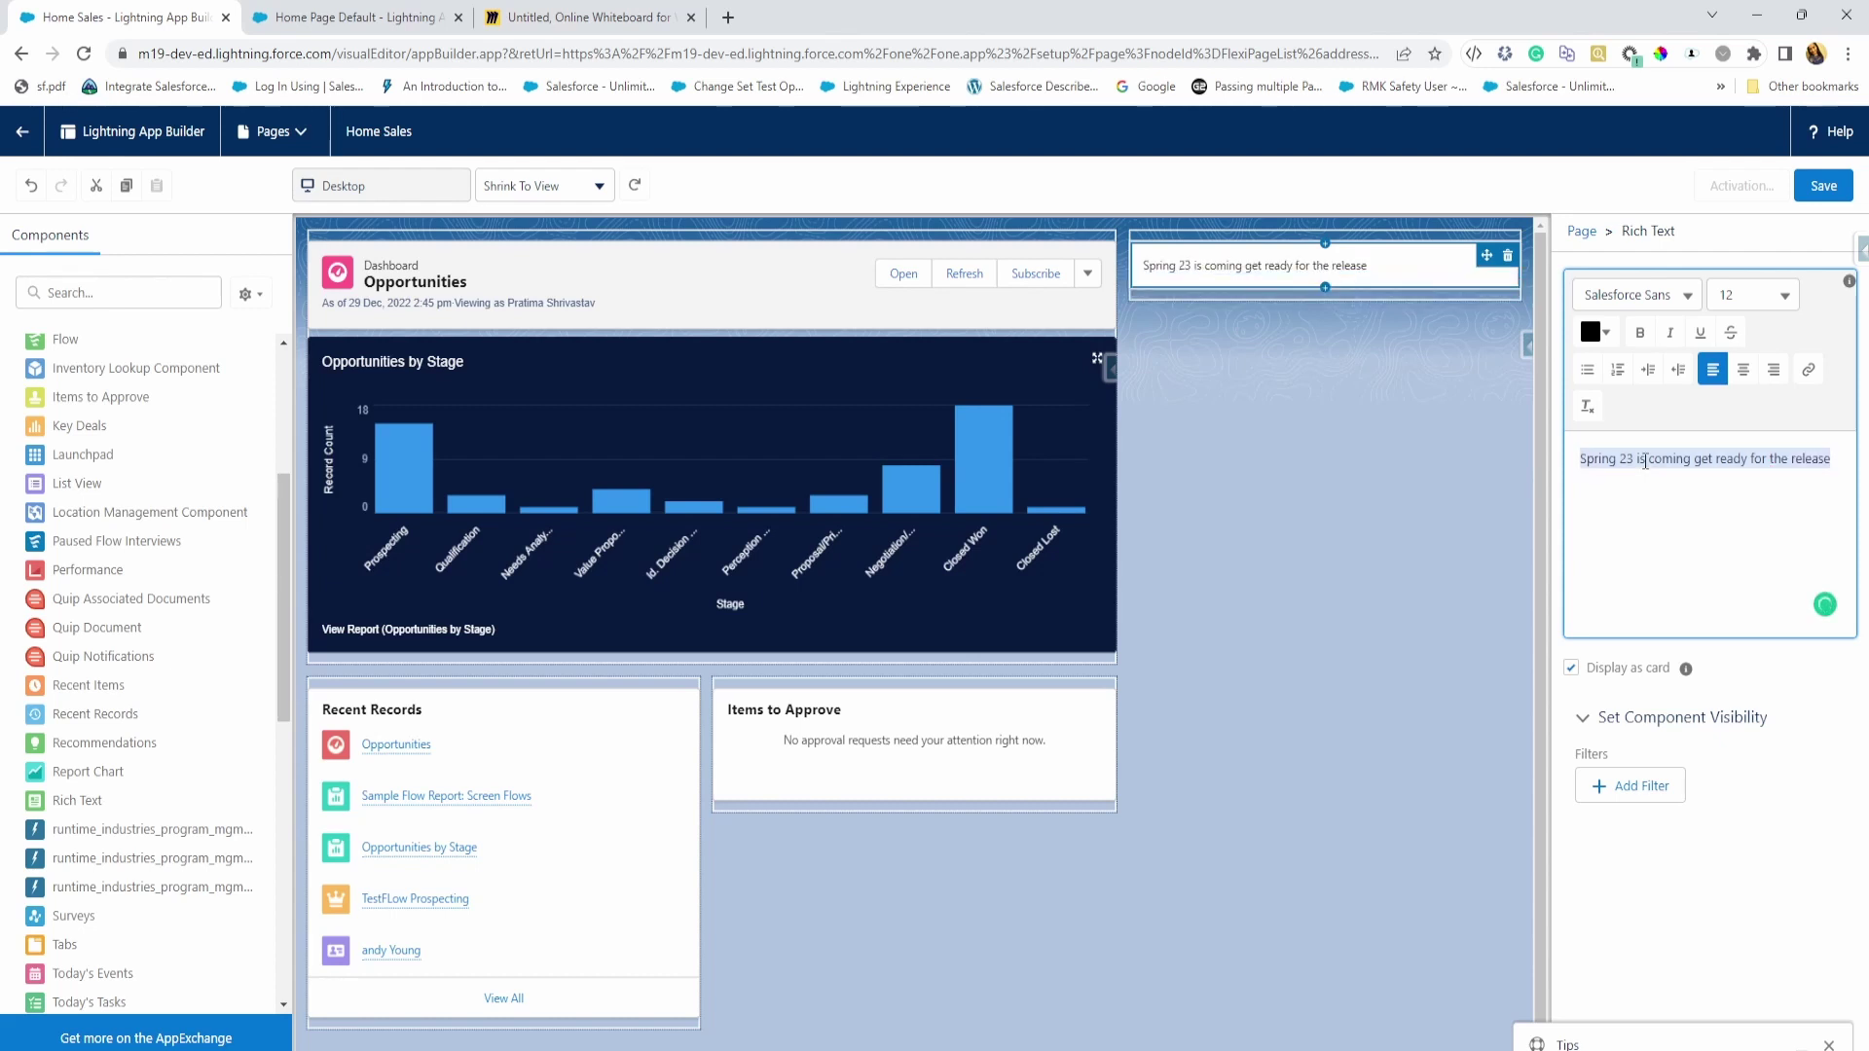
click(1639, 332)
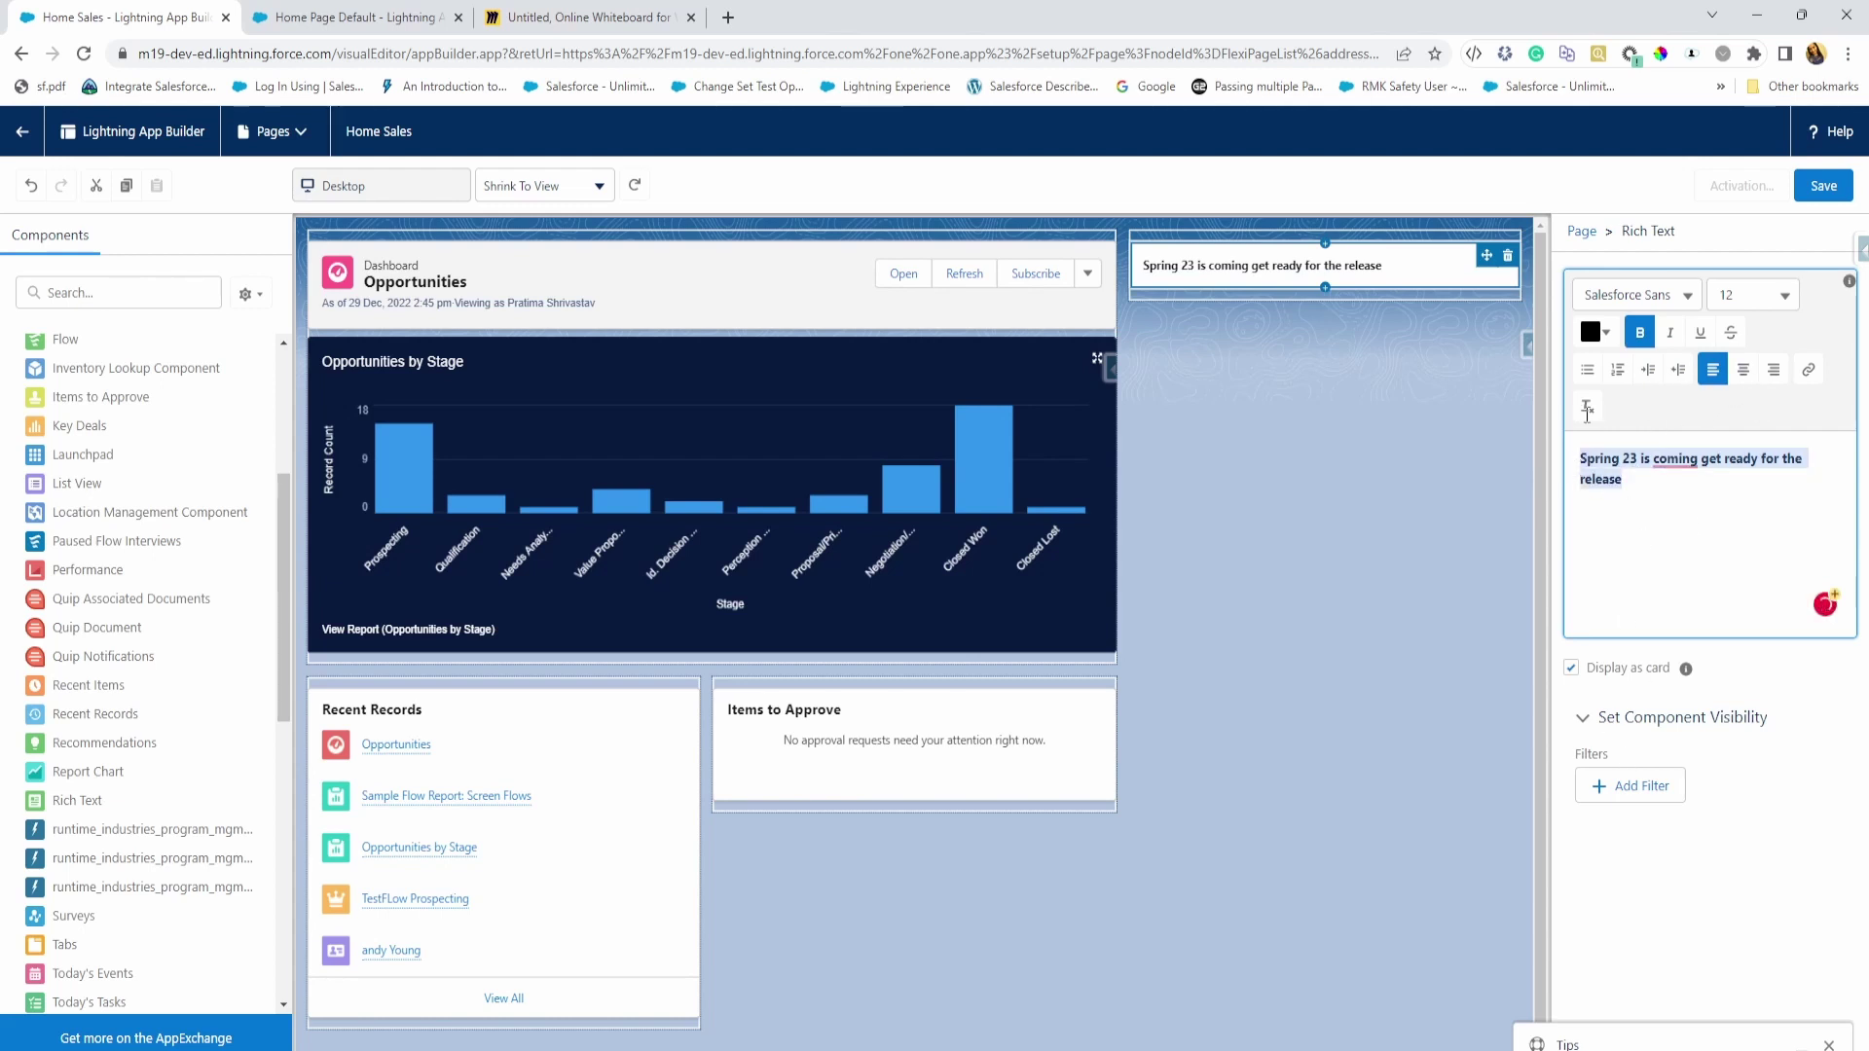
click(1607, 333)
click(1599, 387)
click(1560, 589)
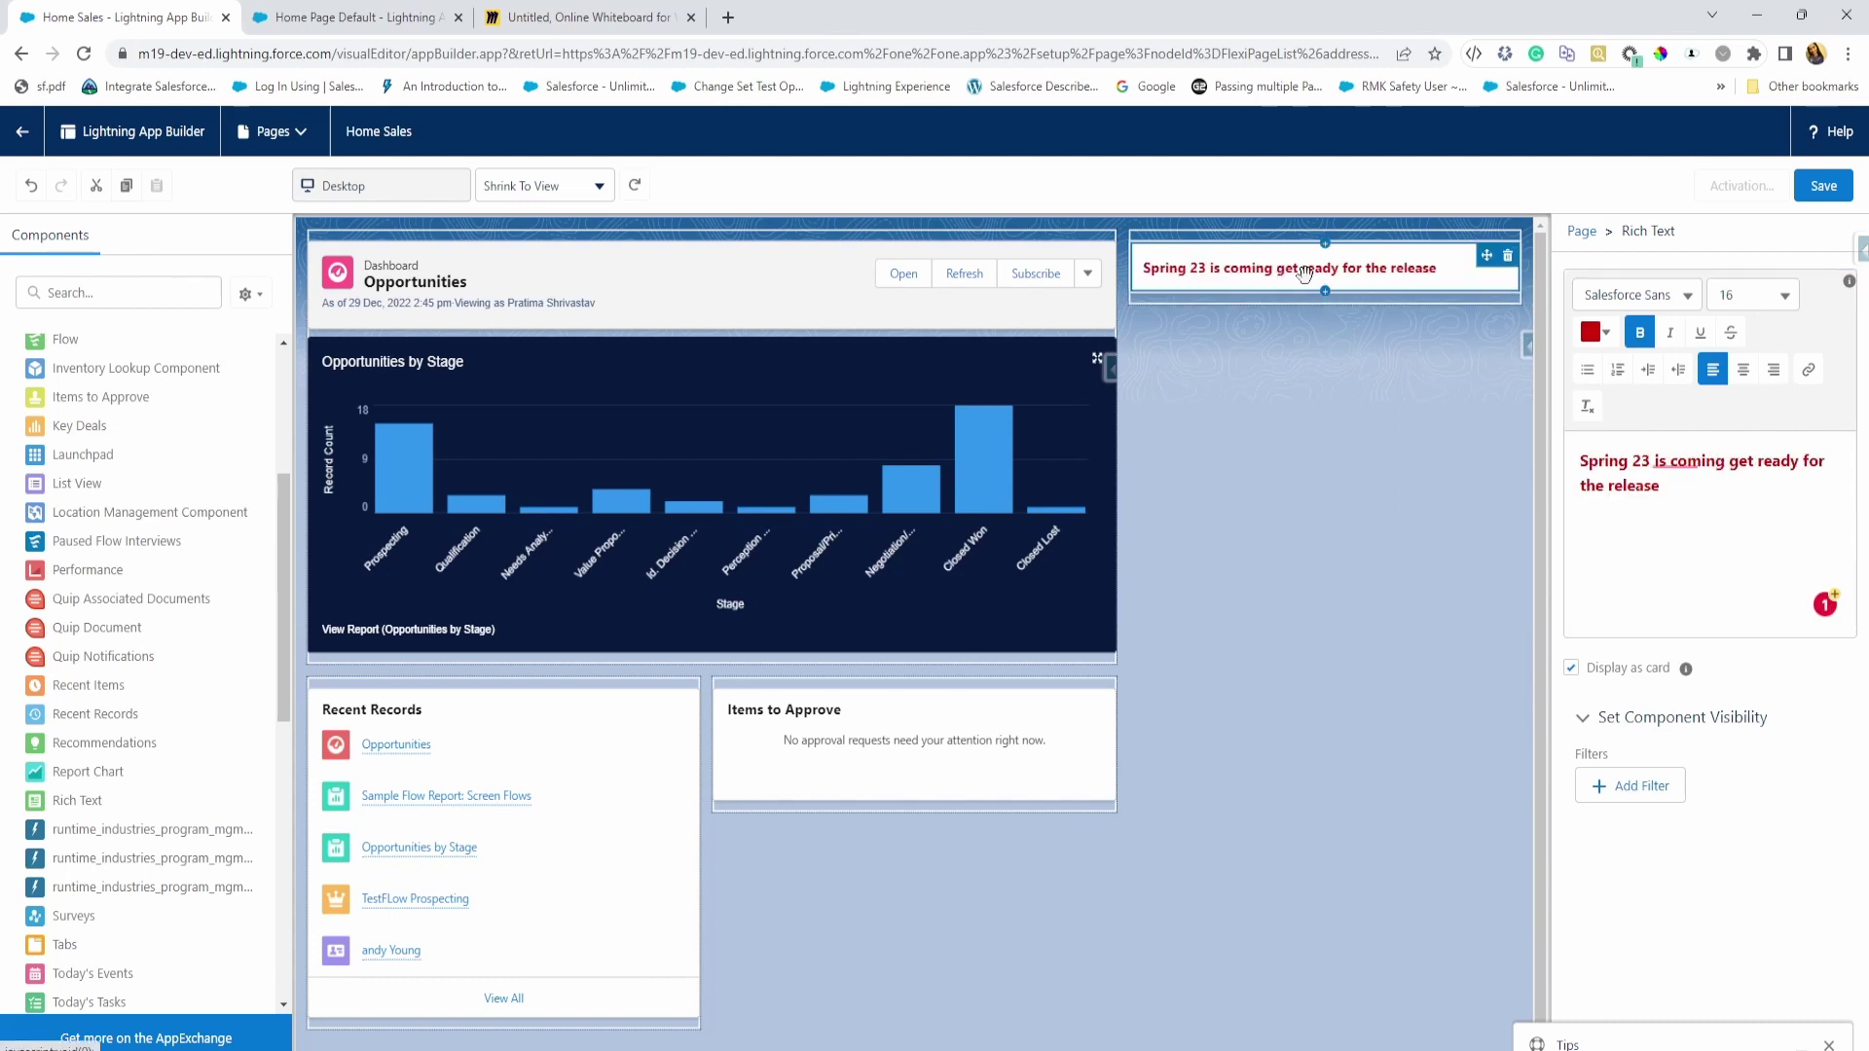
- Drop Today's Tasks under the announcement and Today's Events under Today's Tasks
scroll(111, 905, down, 1)
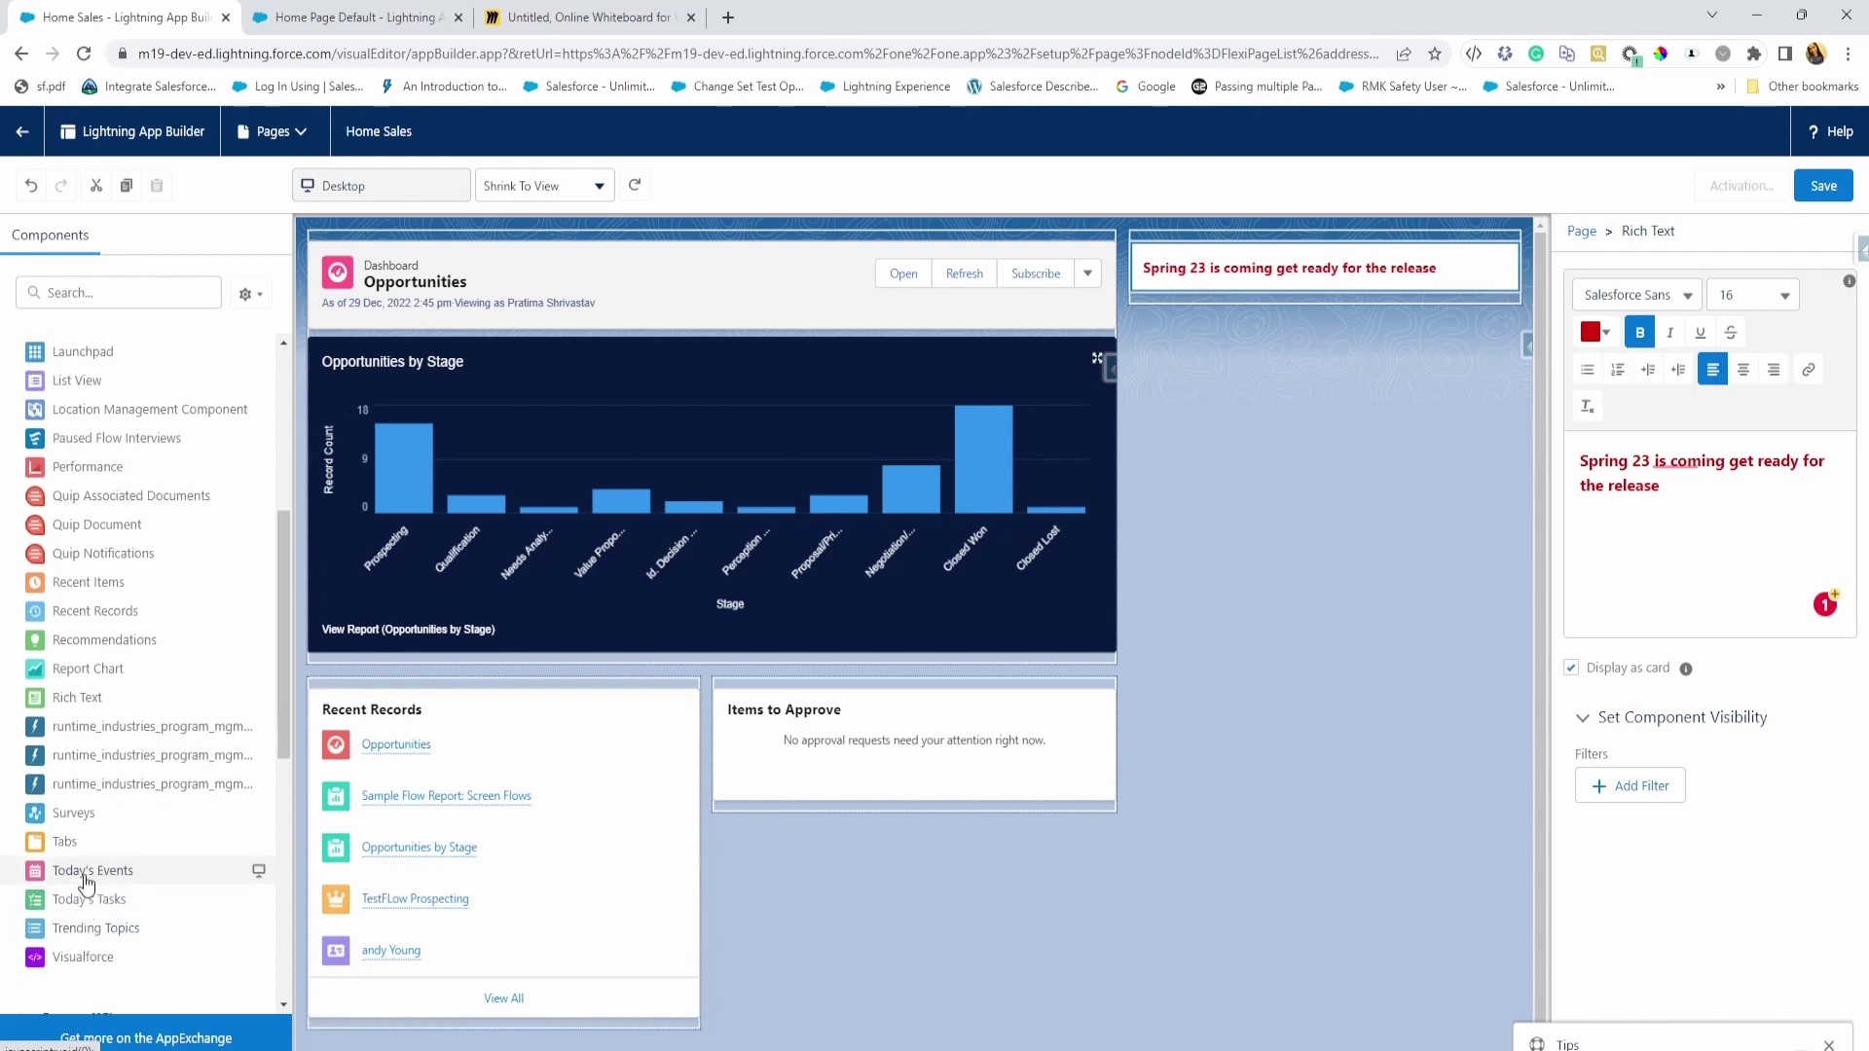
drag(86, 897, 1182, 313)
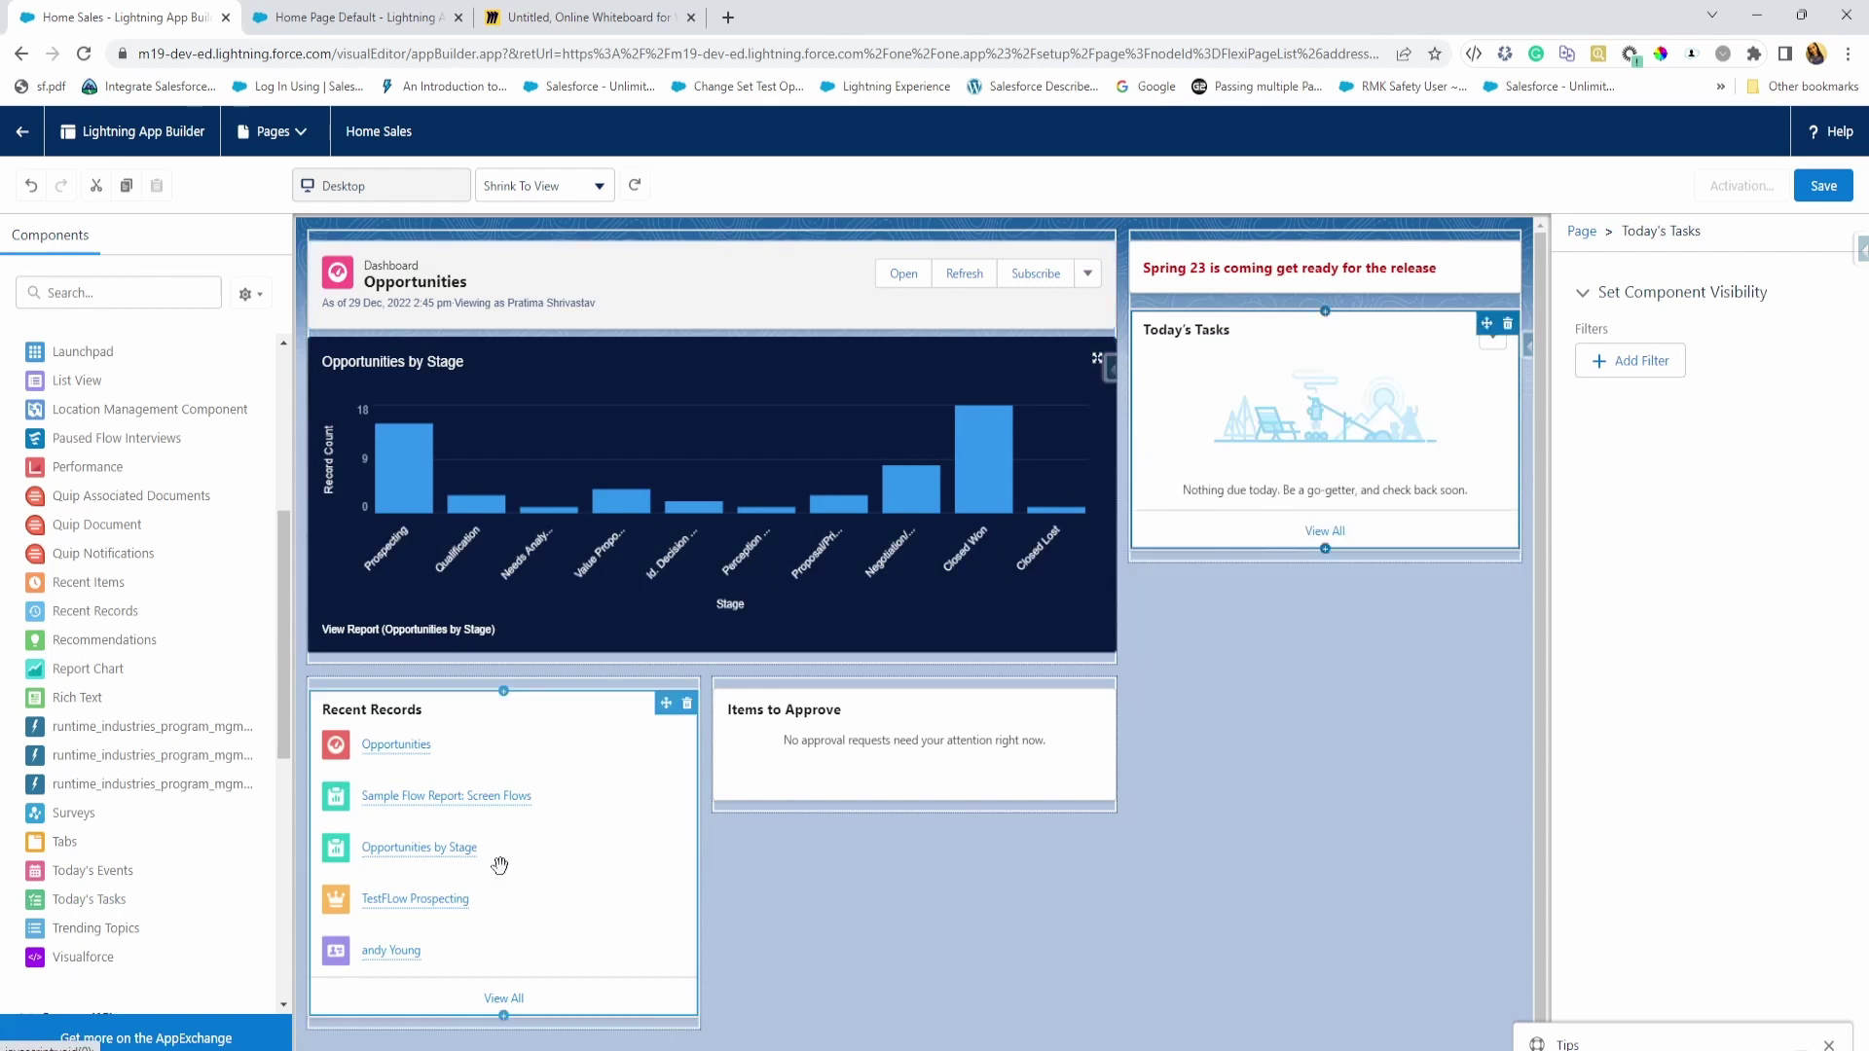
drag(89, 872, 1234, 560)
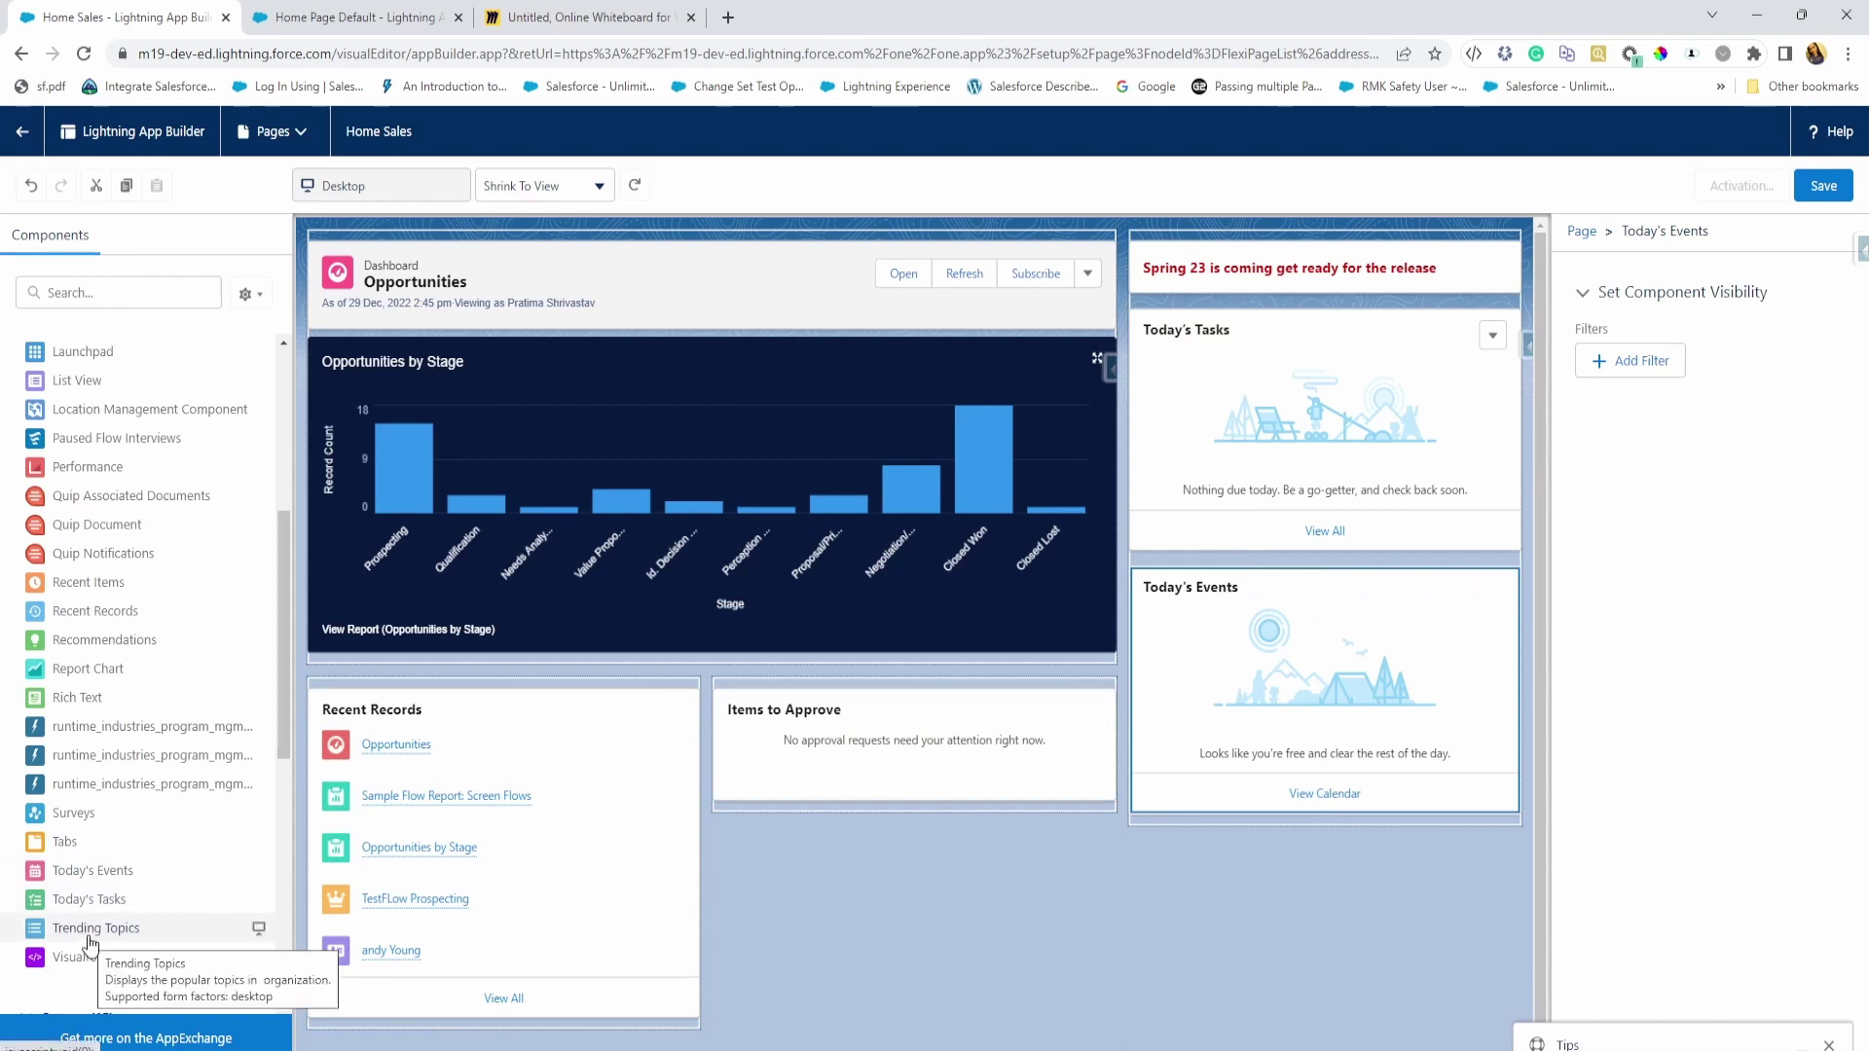
scroll(98, 924, down, 2)
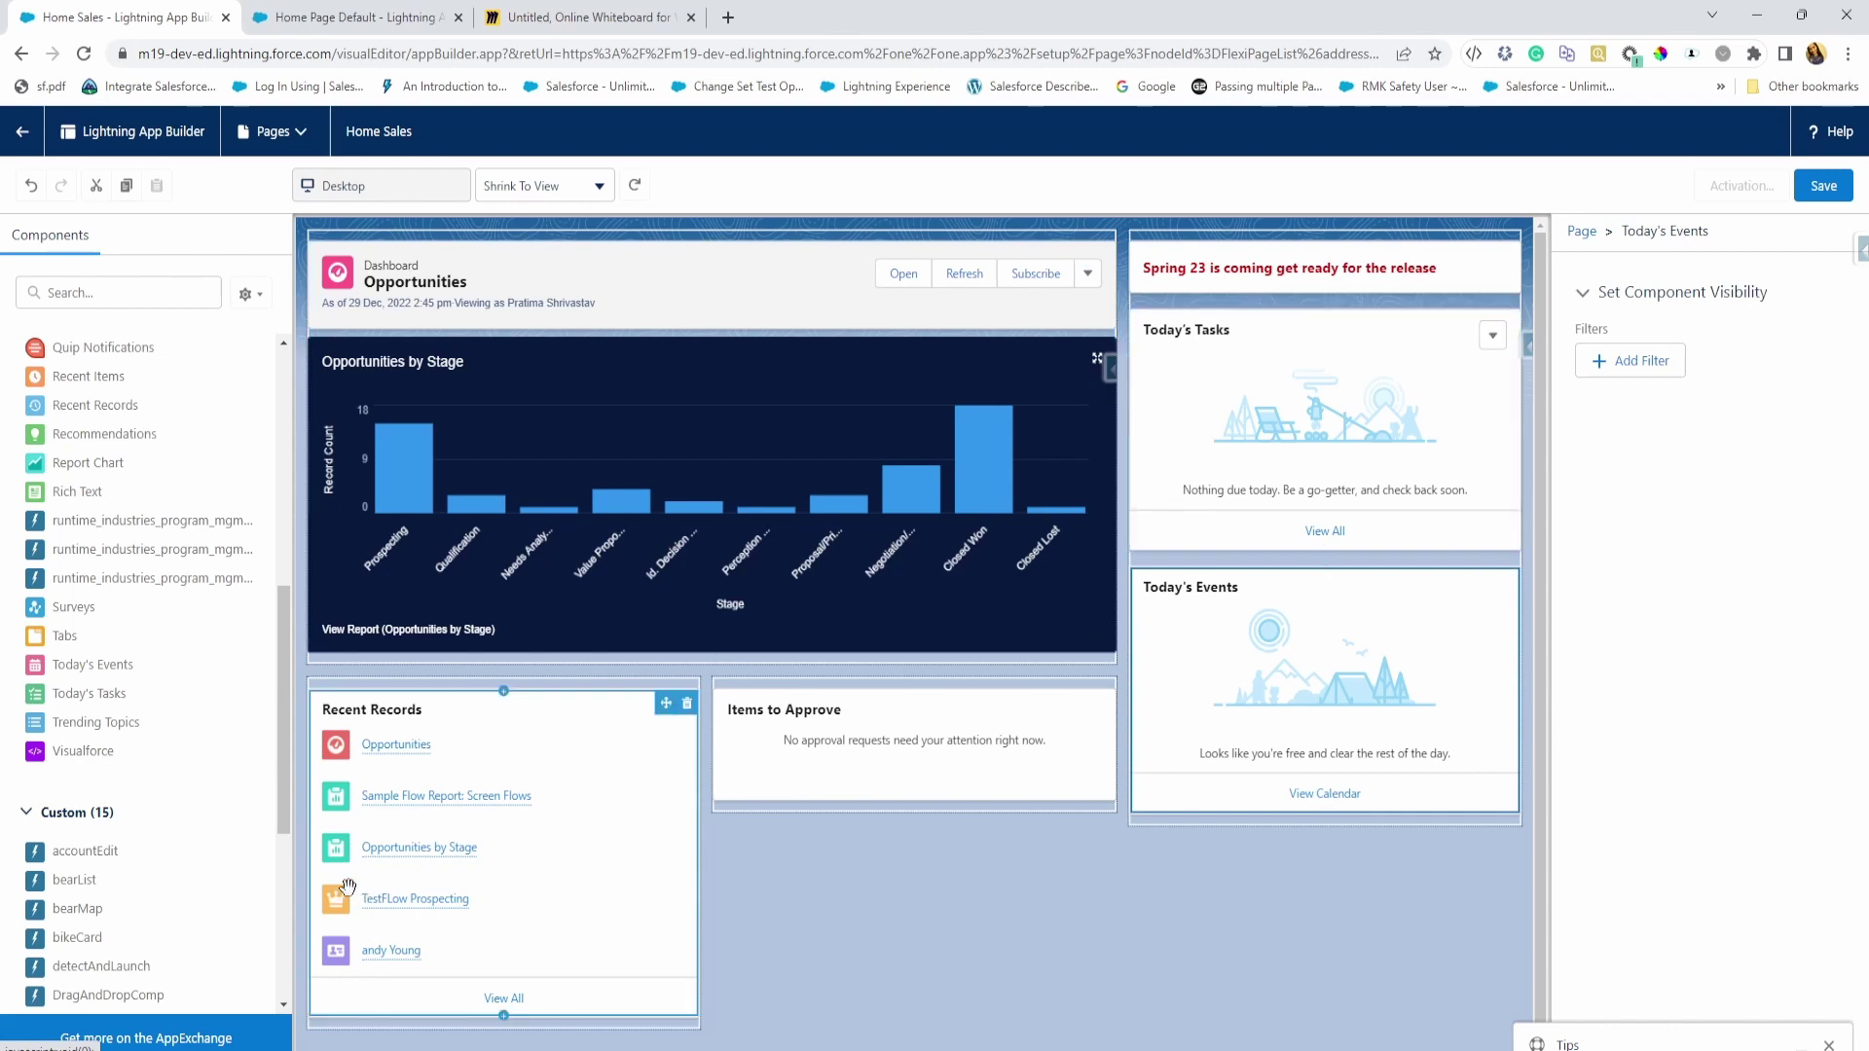
scroll(79, 876, down, 3)
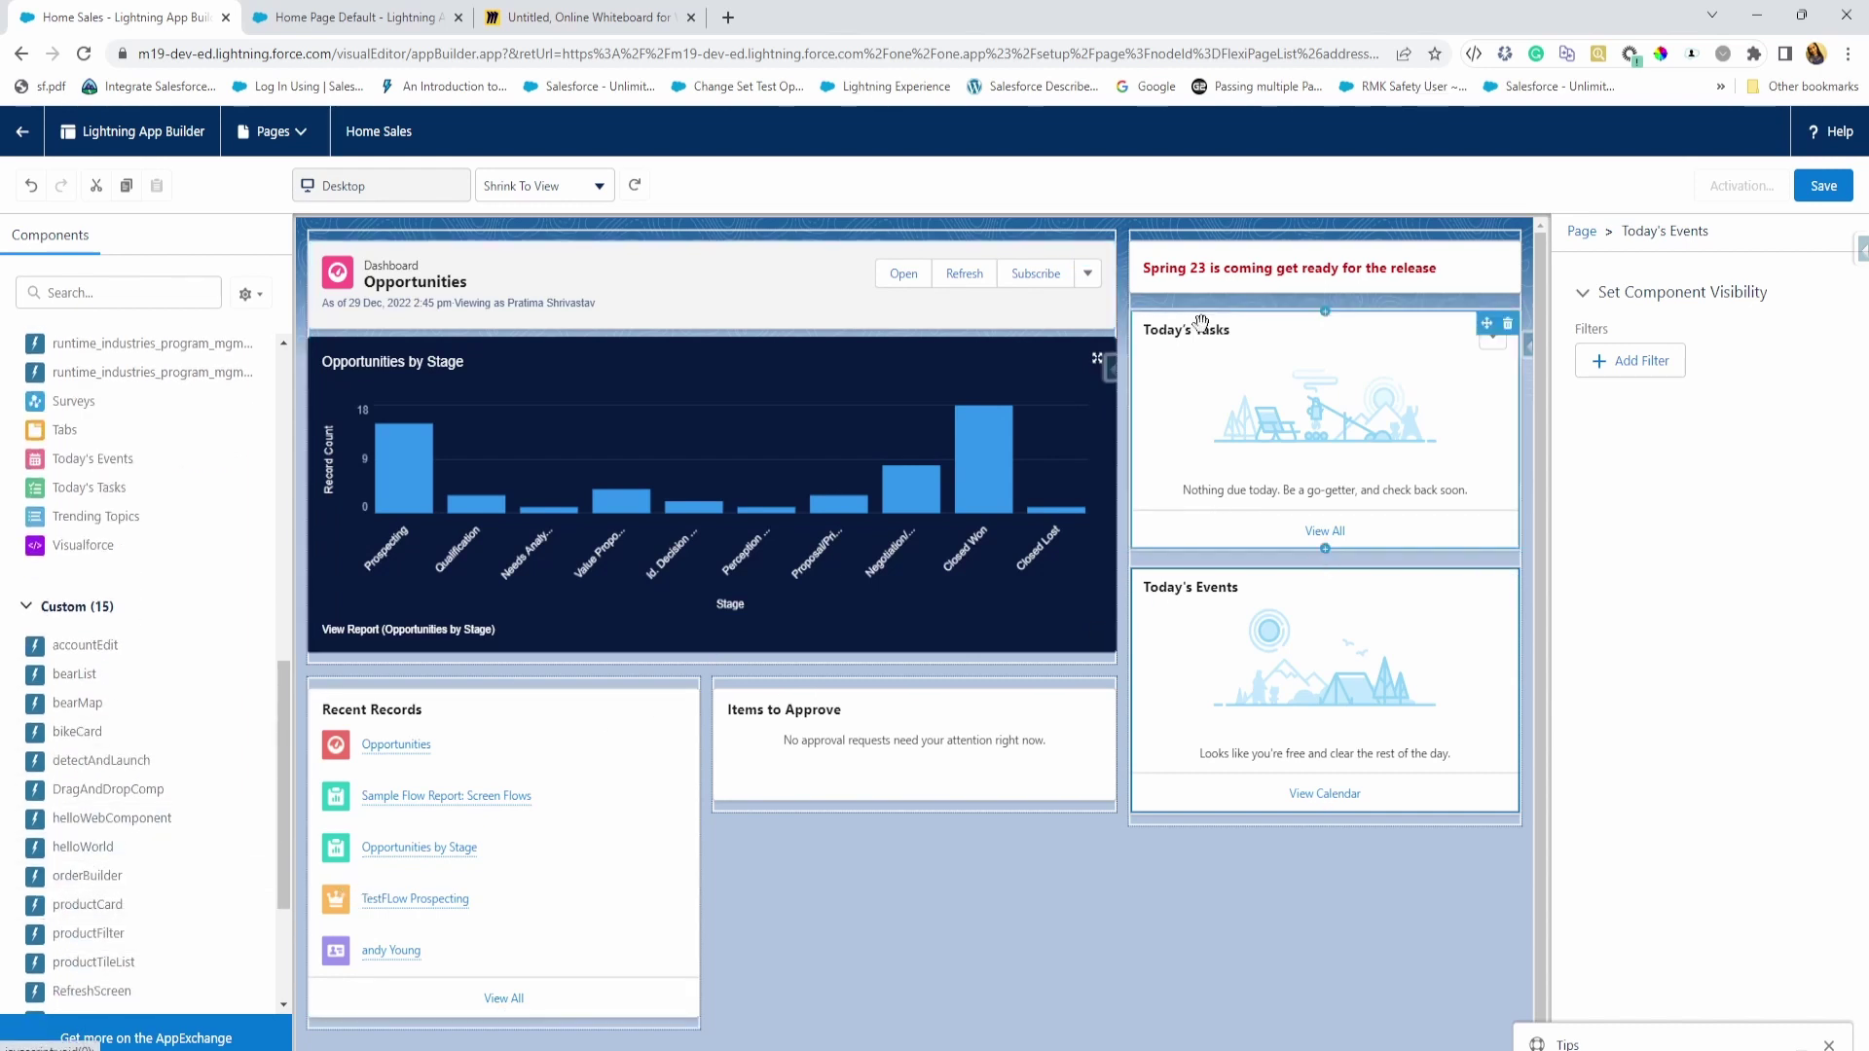
scroll(94, 643, up, 5)
scroll(94, 642, up, 5)
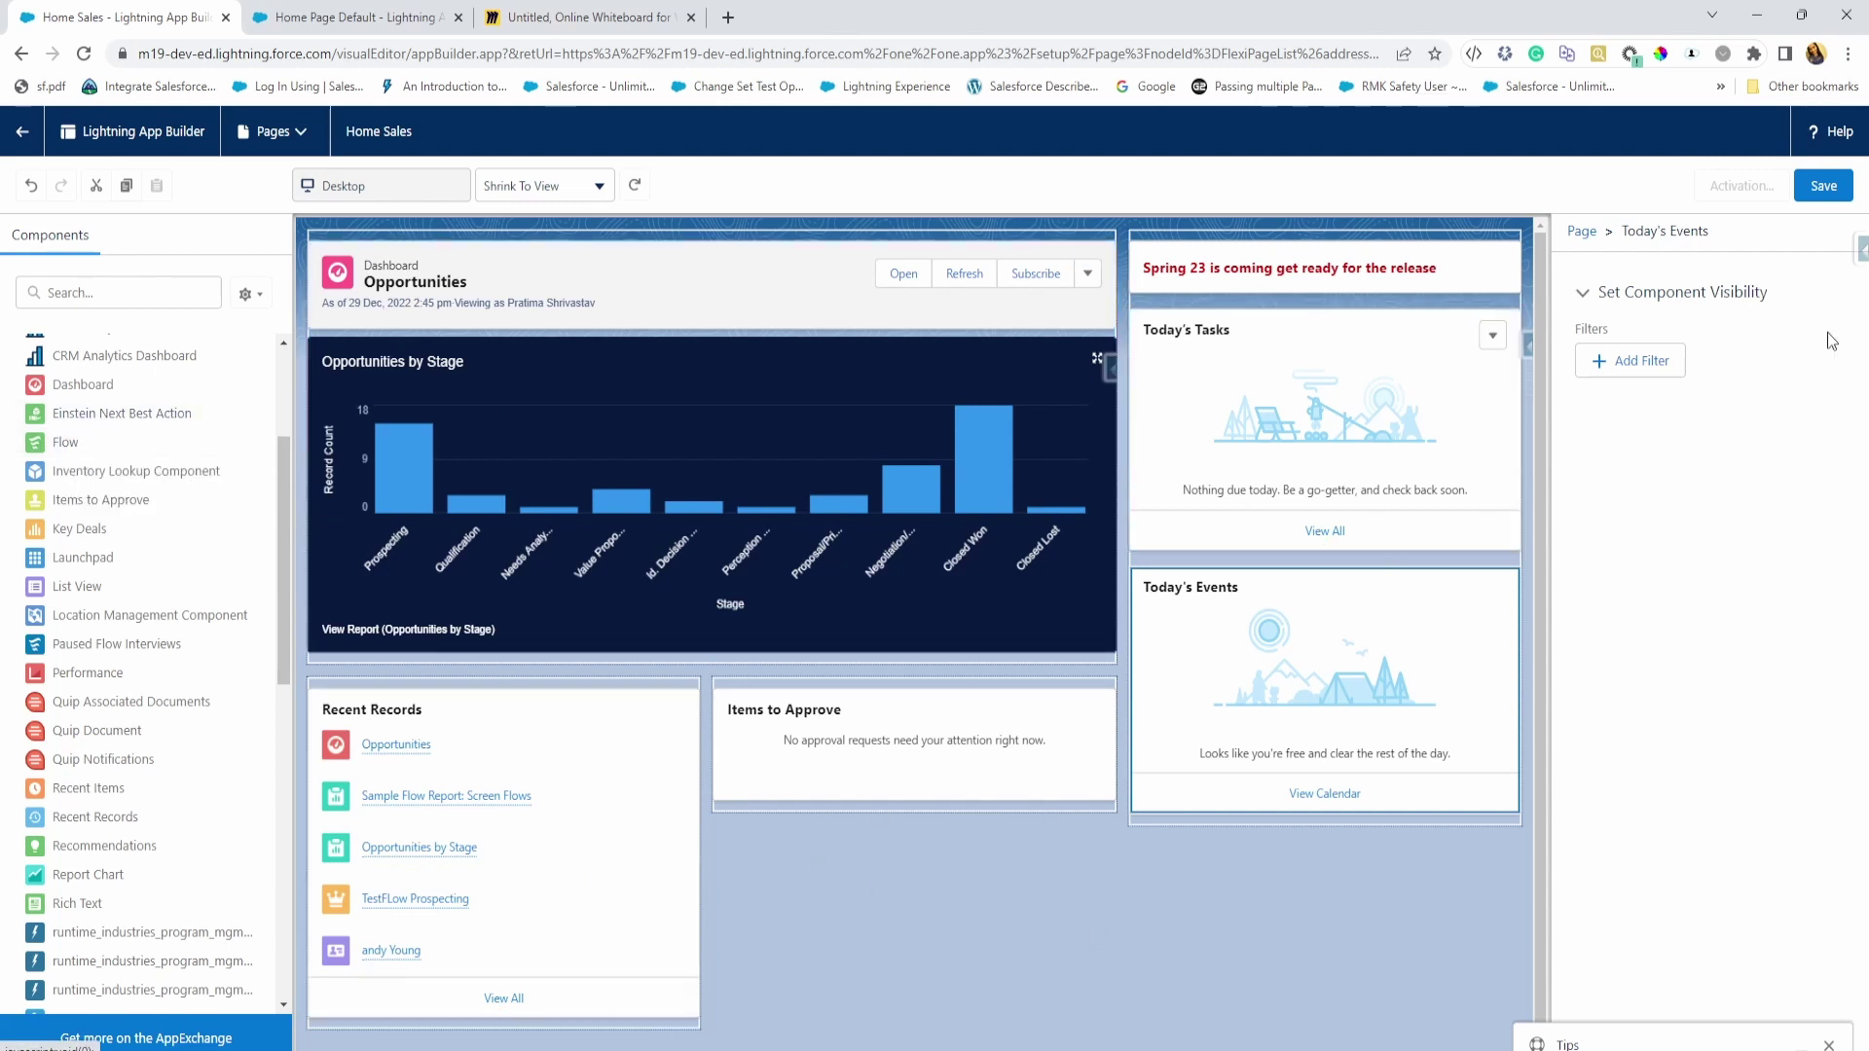
- Save Home Sales and activate it as the App Default home page for the Sales app
click(1823, 185)
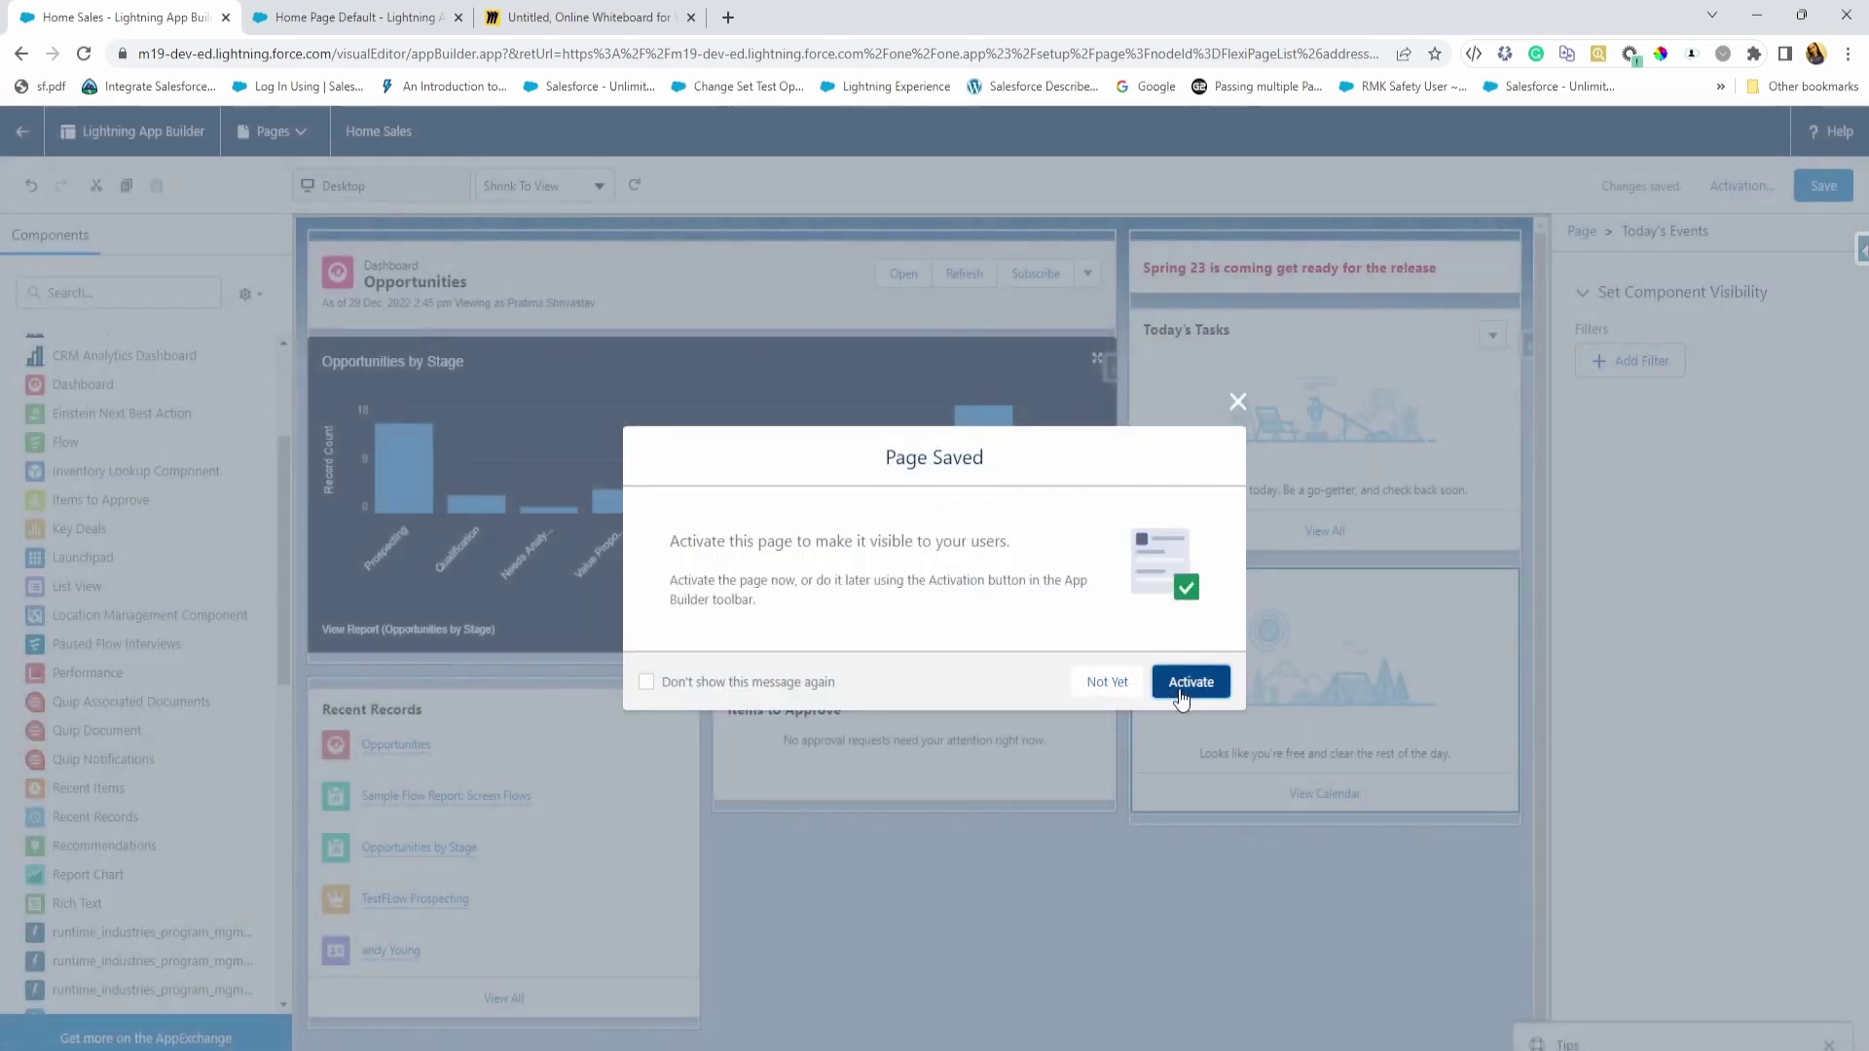
click(1180, 695)
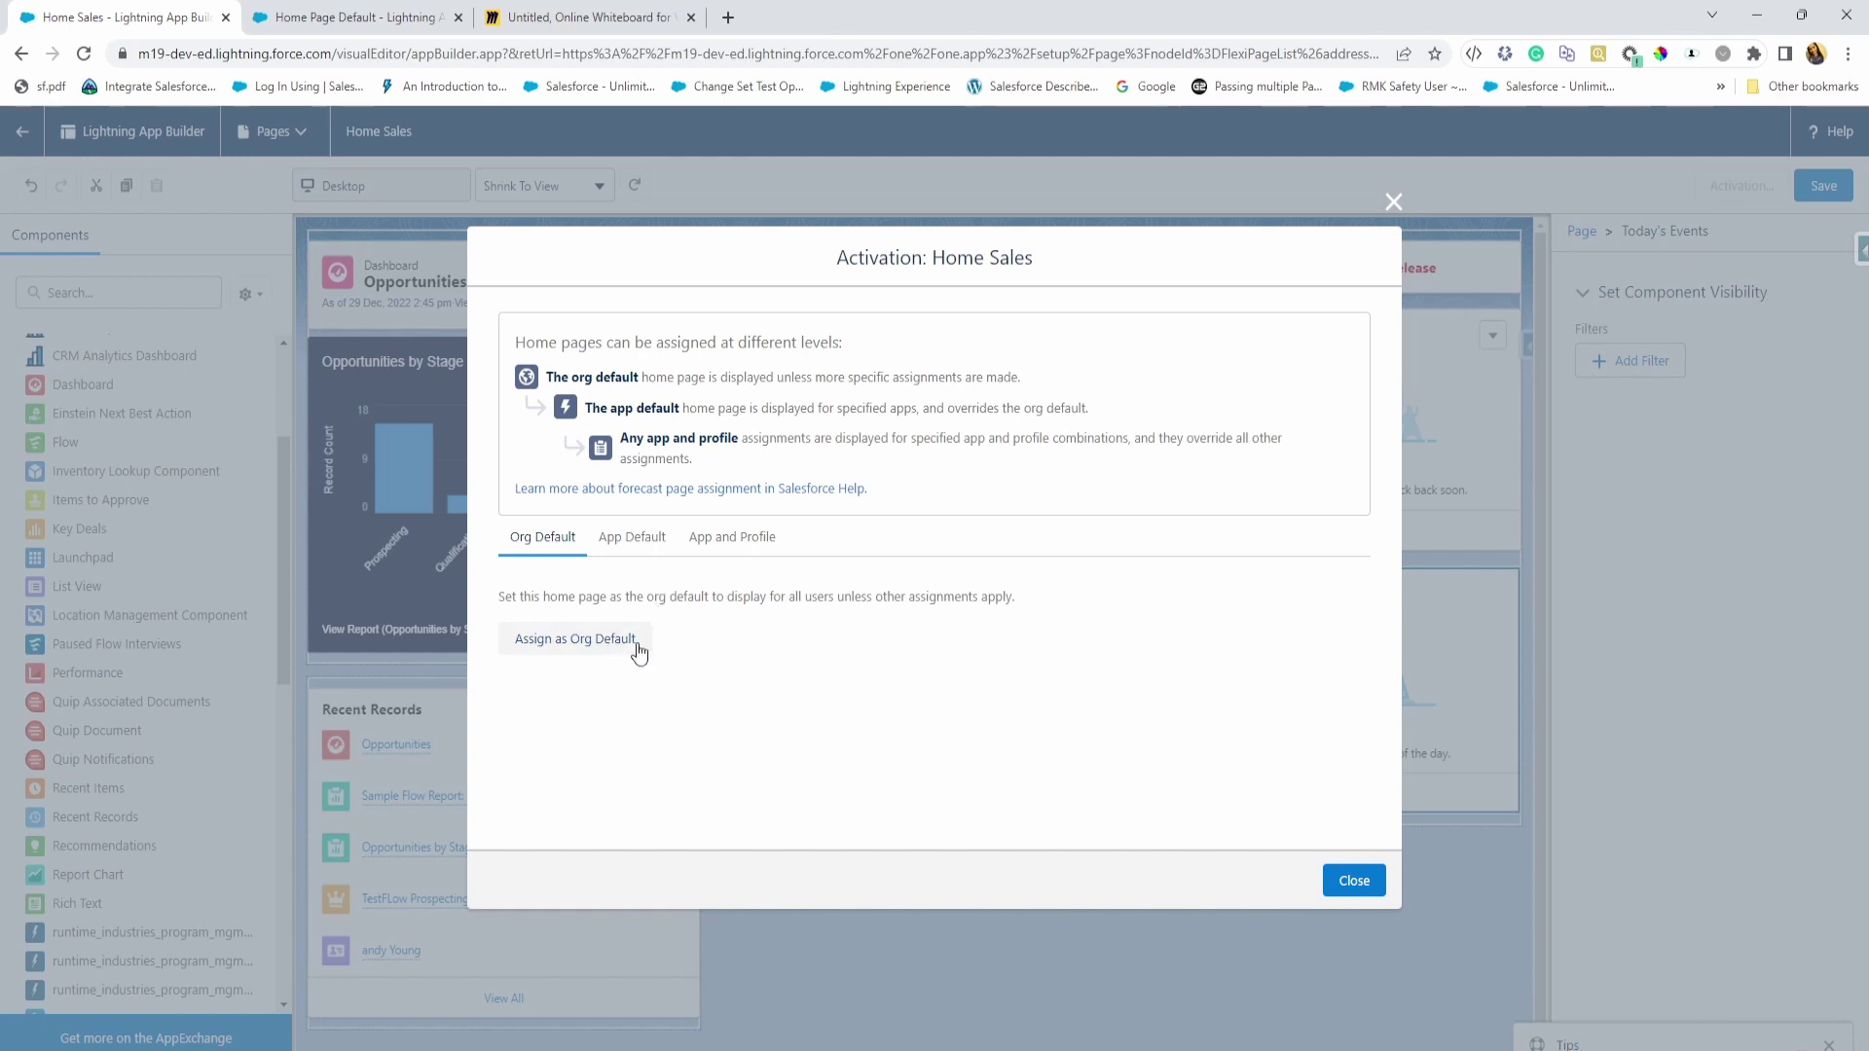
click(650, 559)
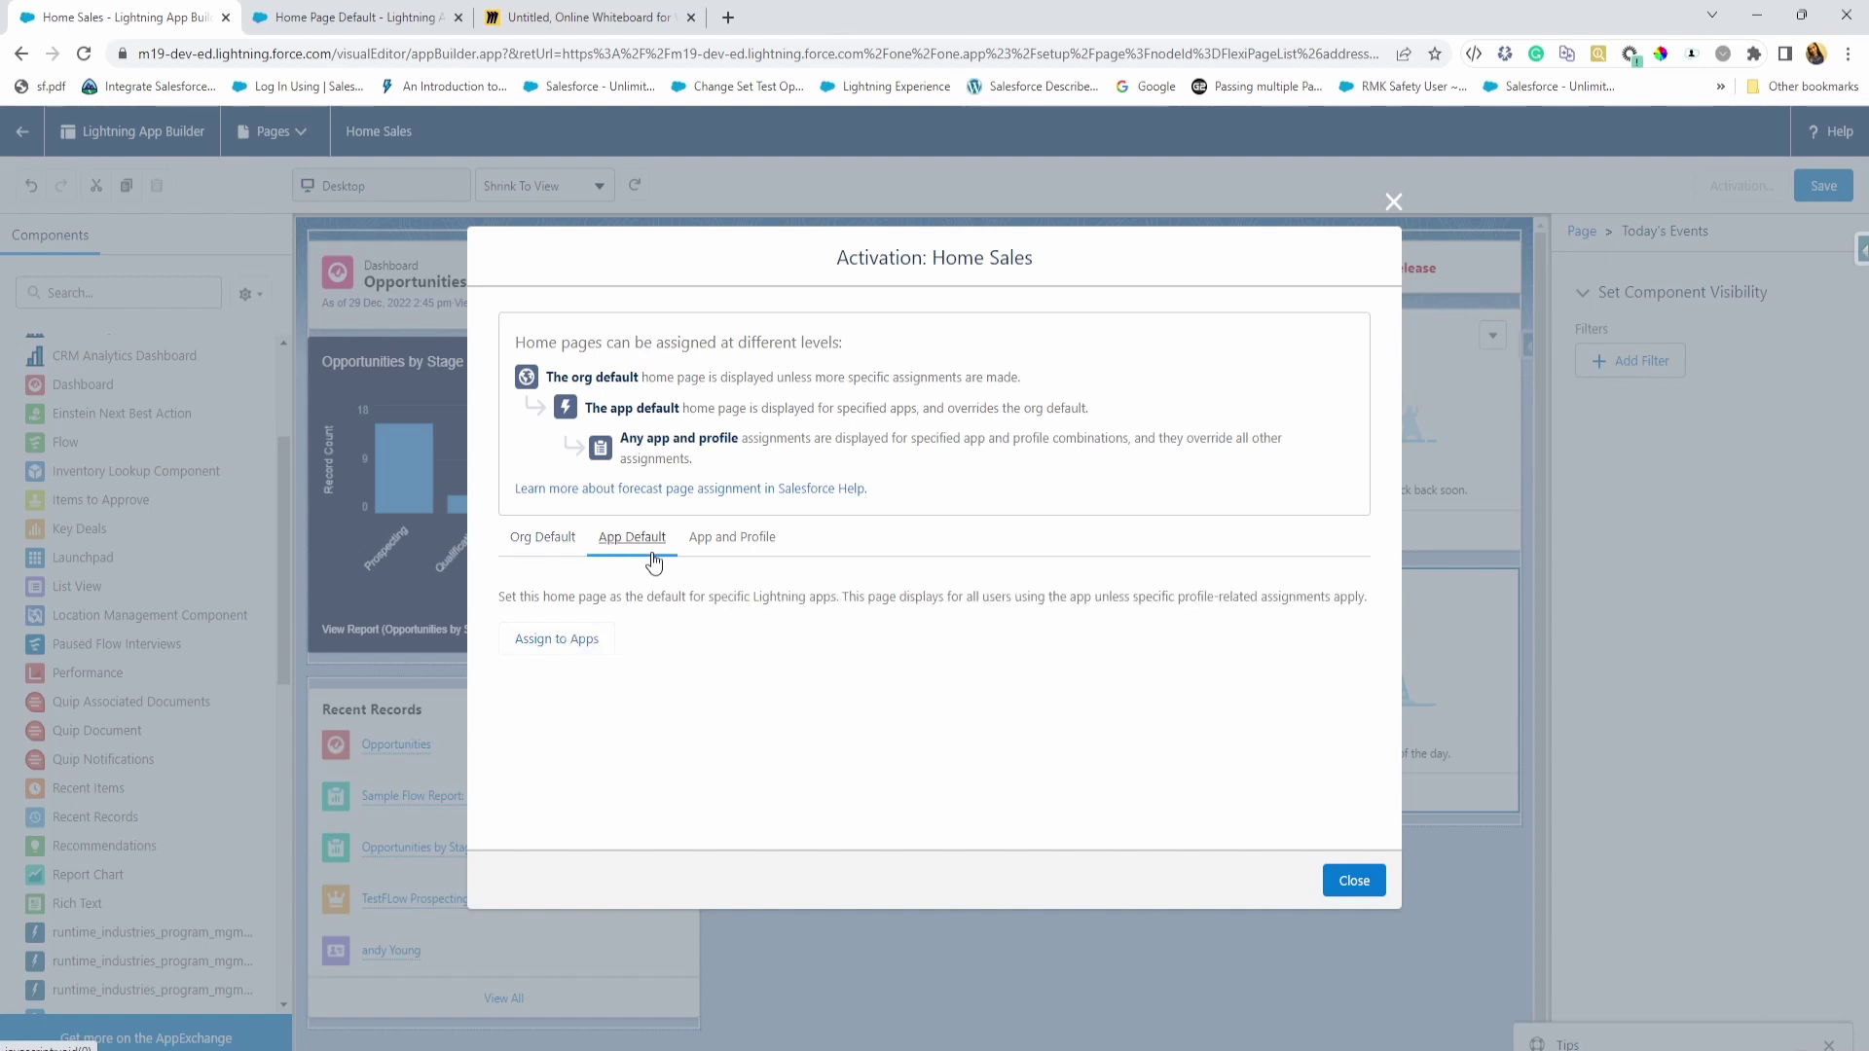
click(577, 648)
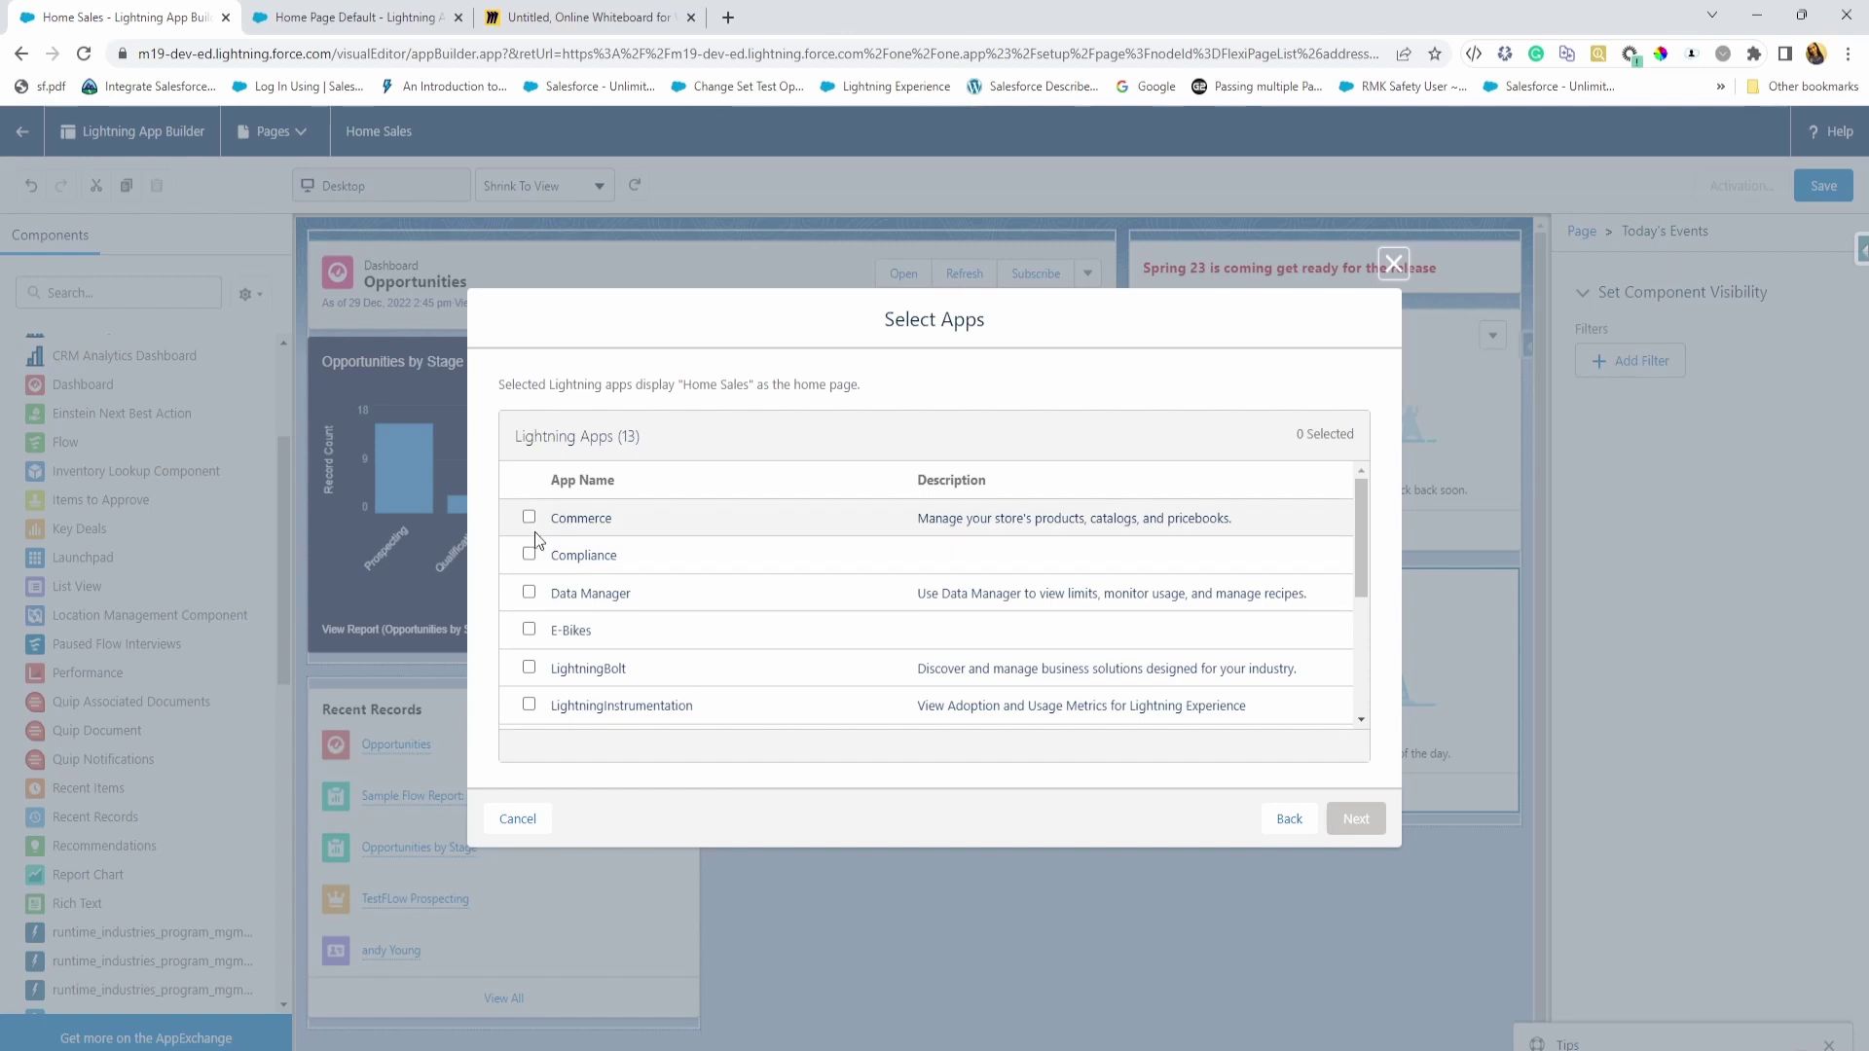
scroll(537, 538, down, 5)
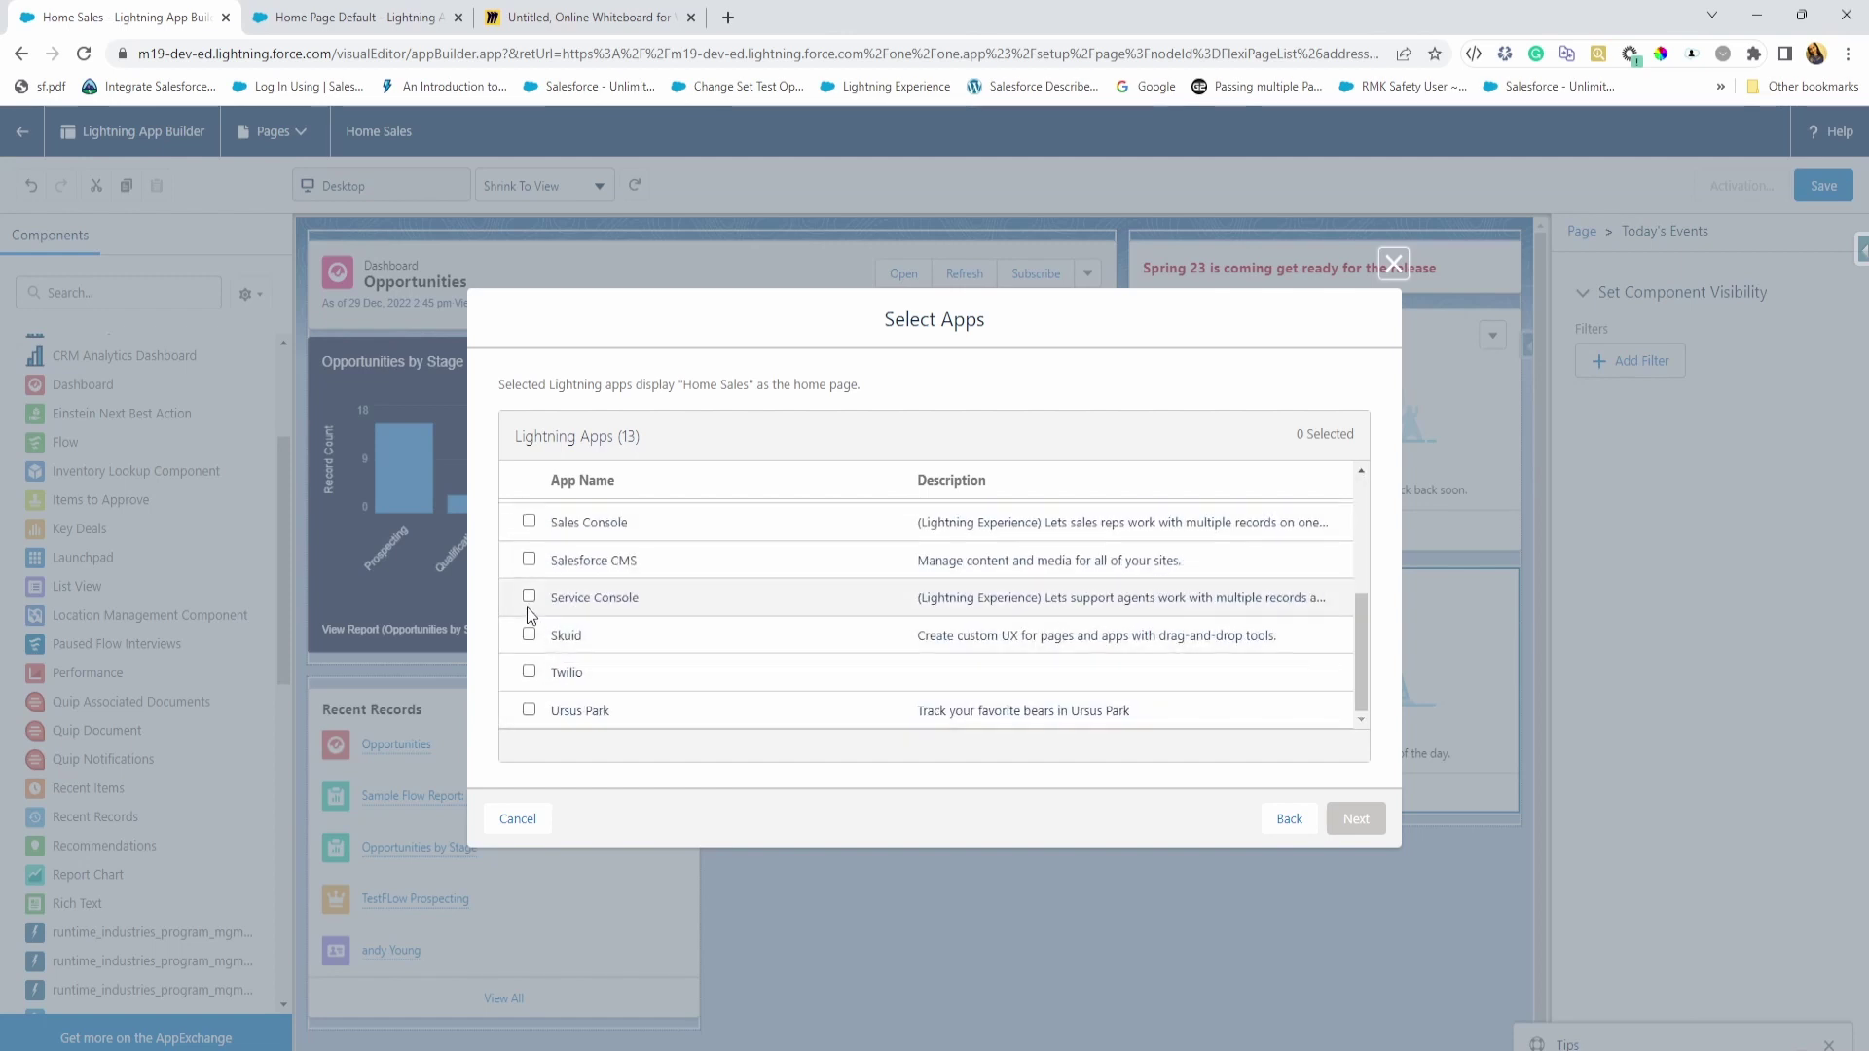
scroll(532, 564, up, 2)
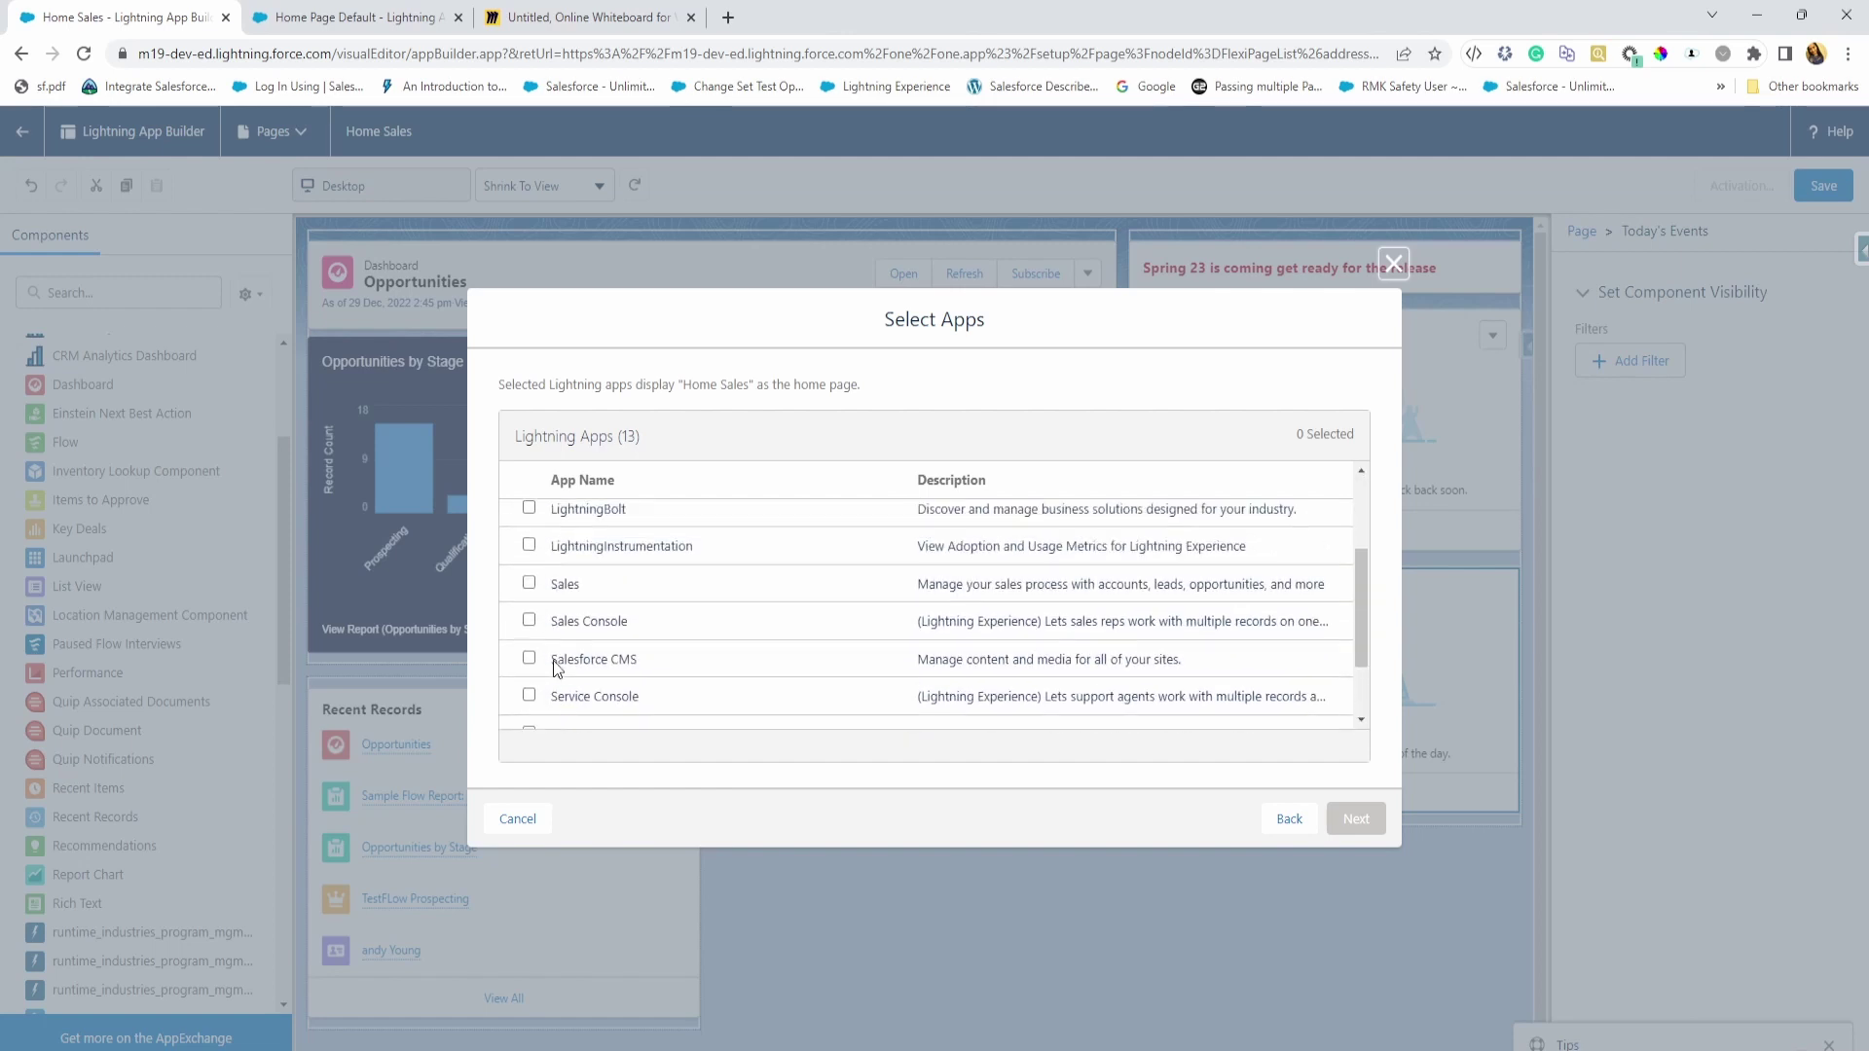
click(528, 588)
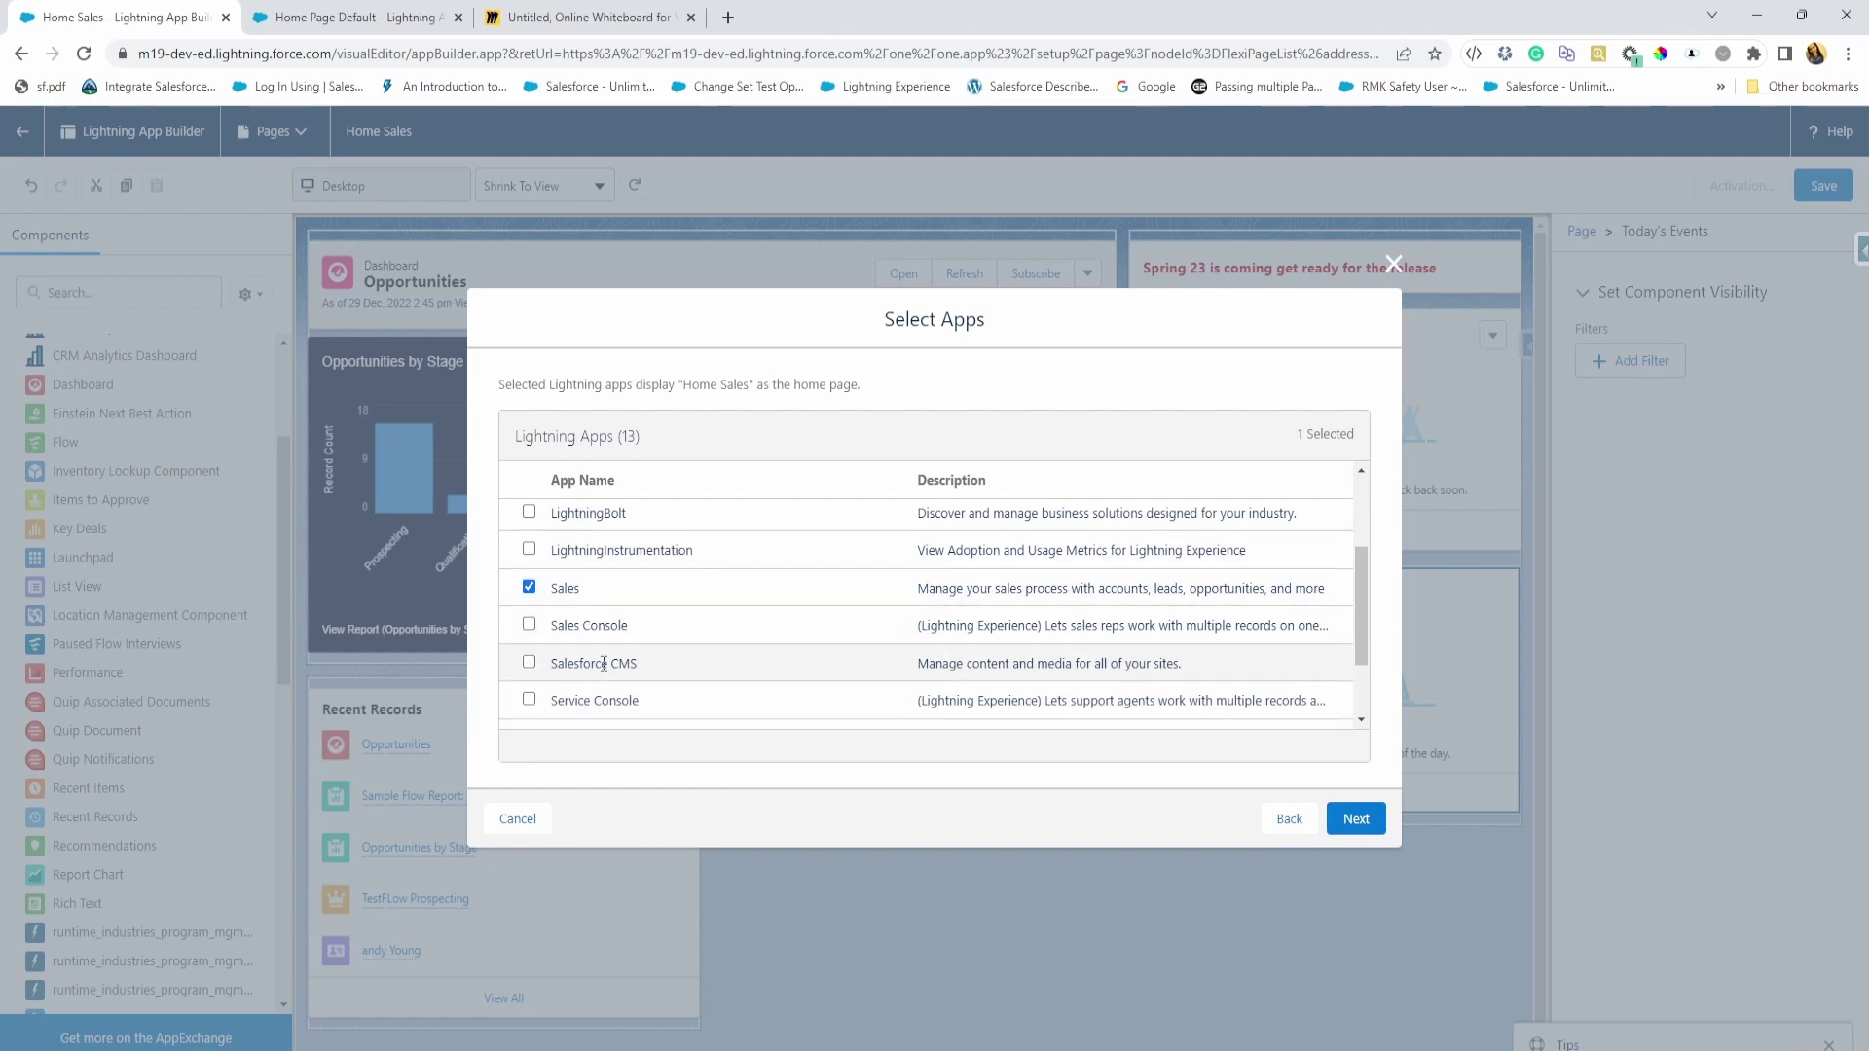
click(1357, 827)
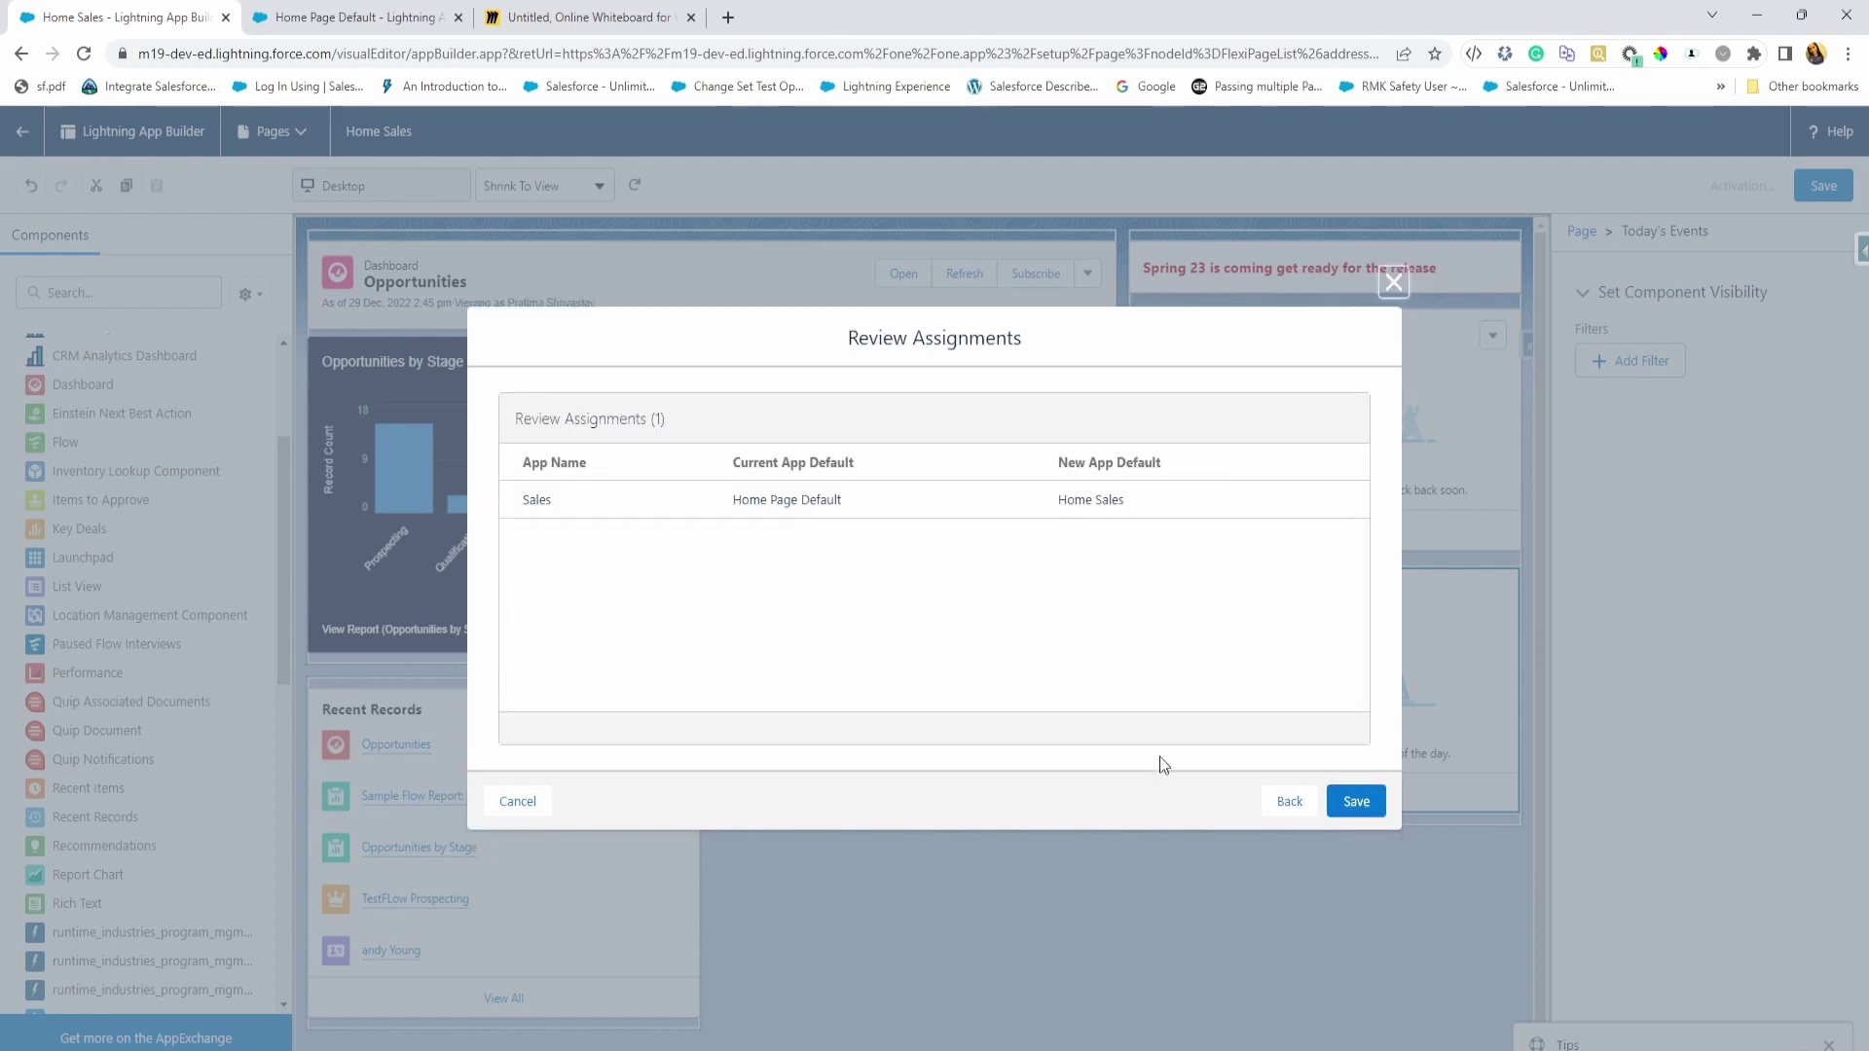
click(1349, 801)
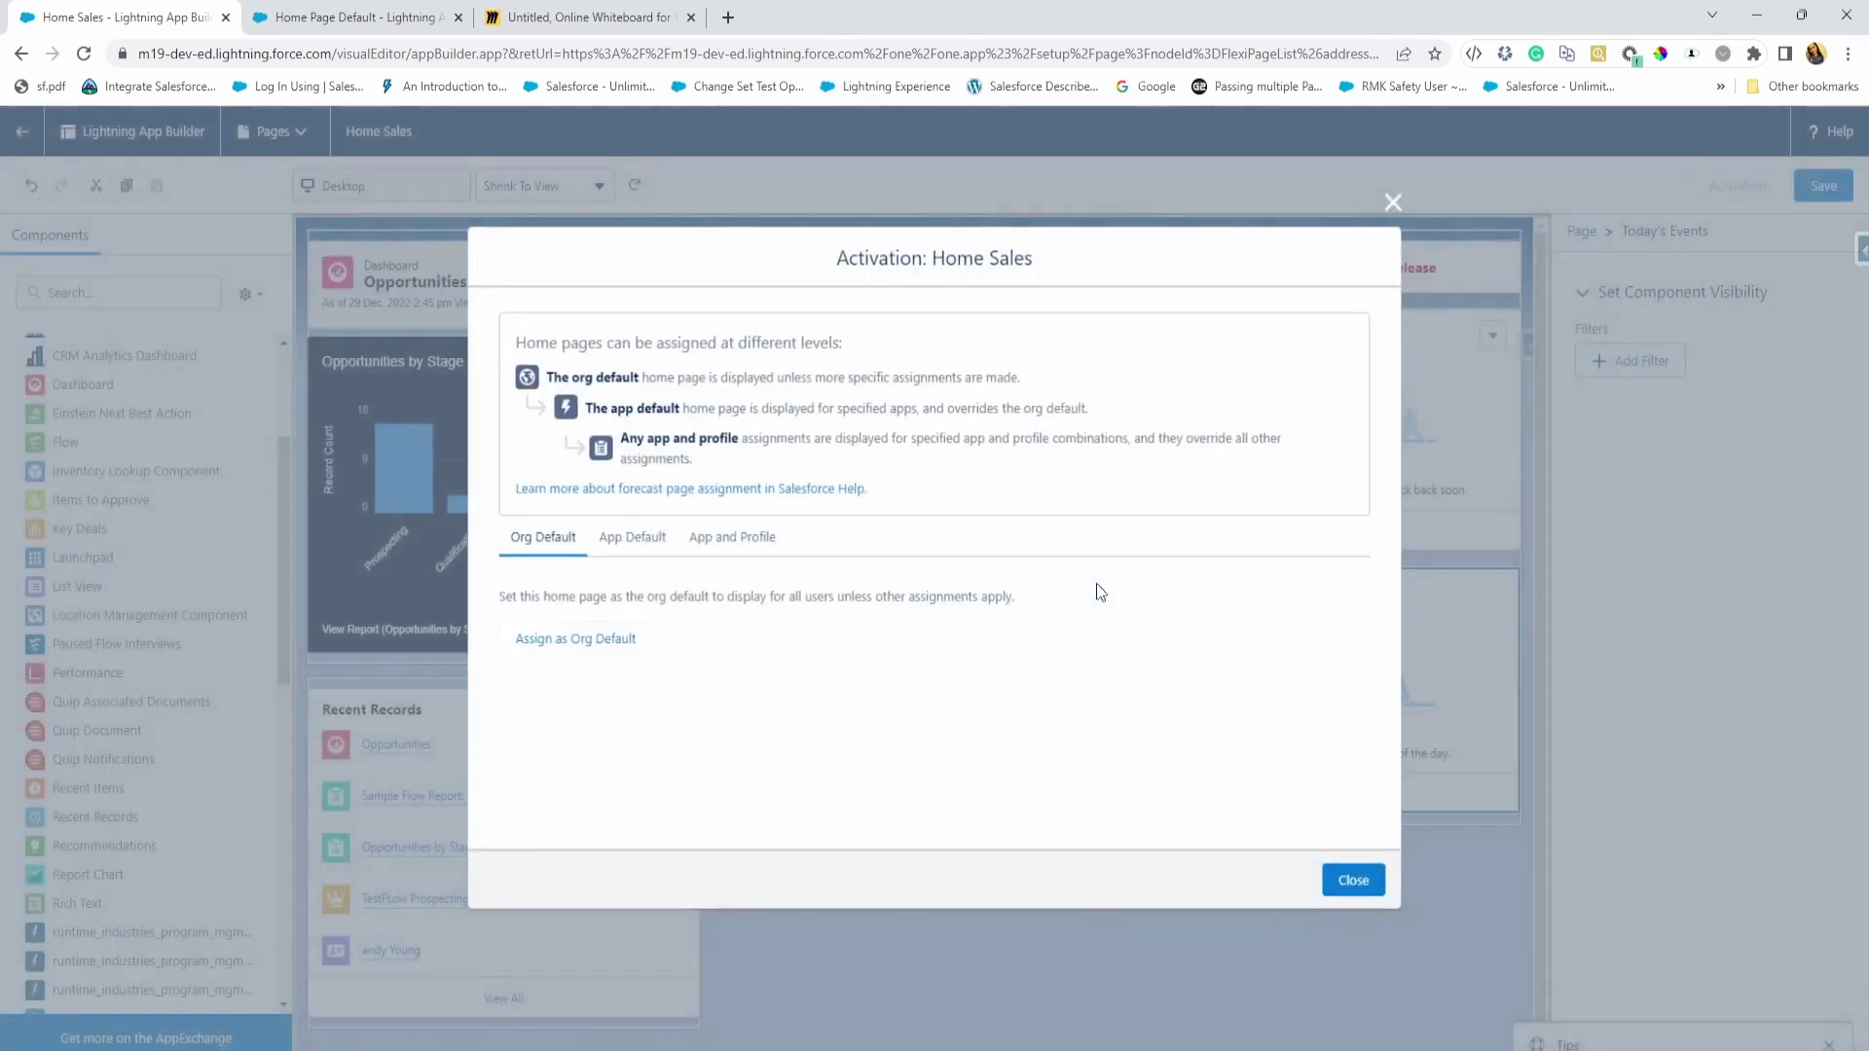
- Start an app-and-profile assignment for Sales and Custom: Sales Profile, cancel it, then re-save Home Sales
click(728, 539)
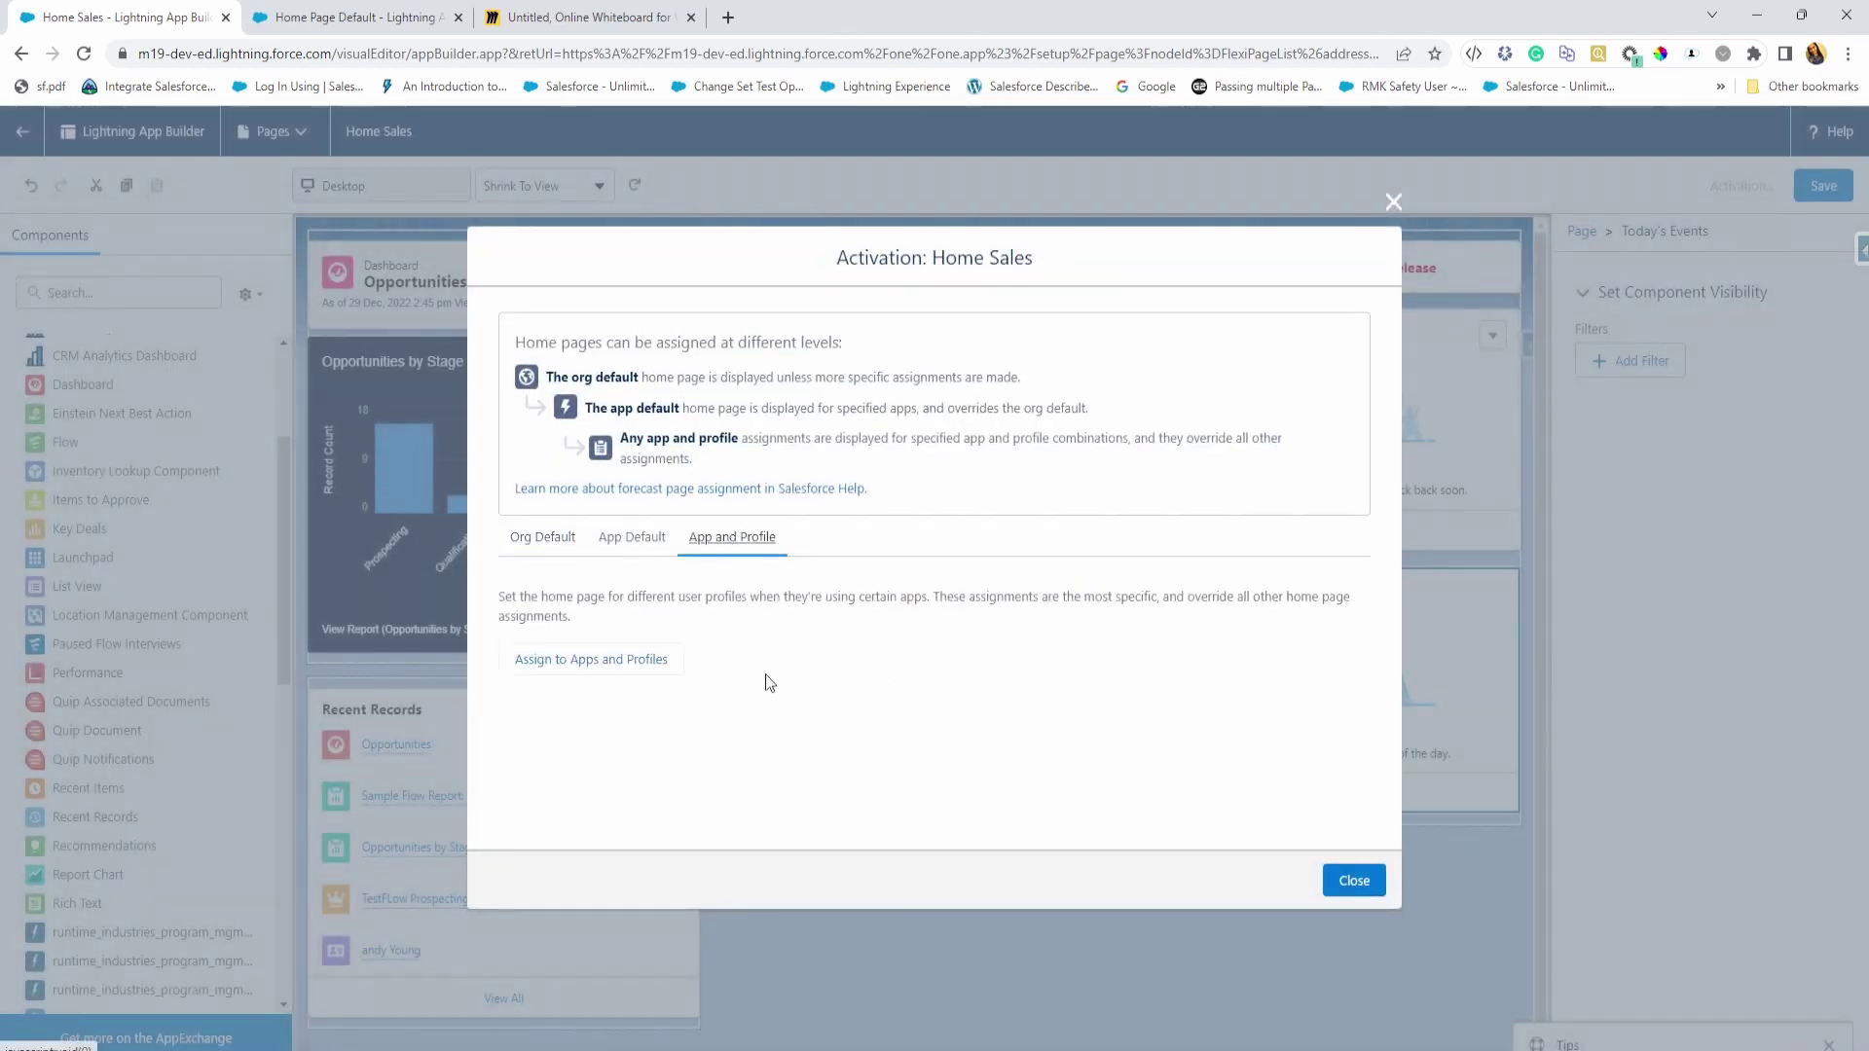
click(637, 660)
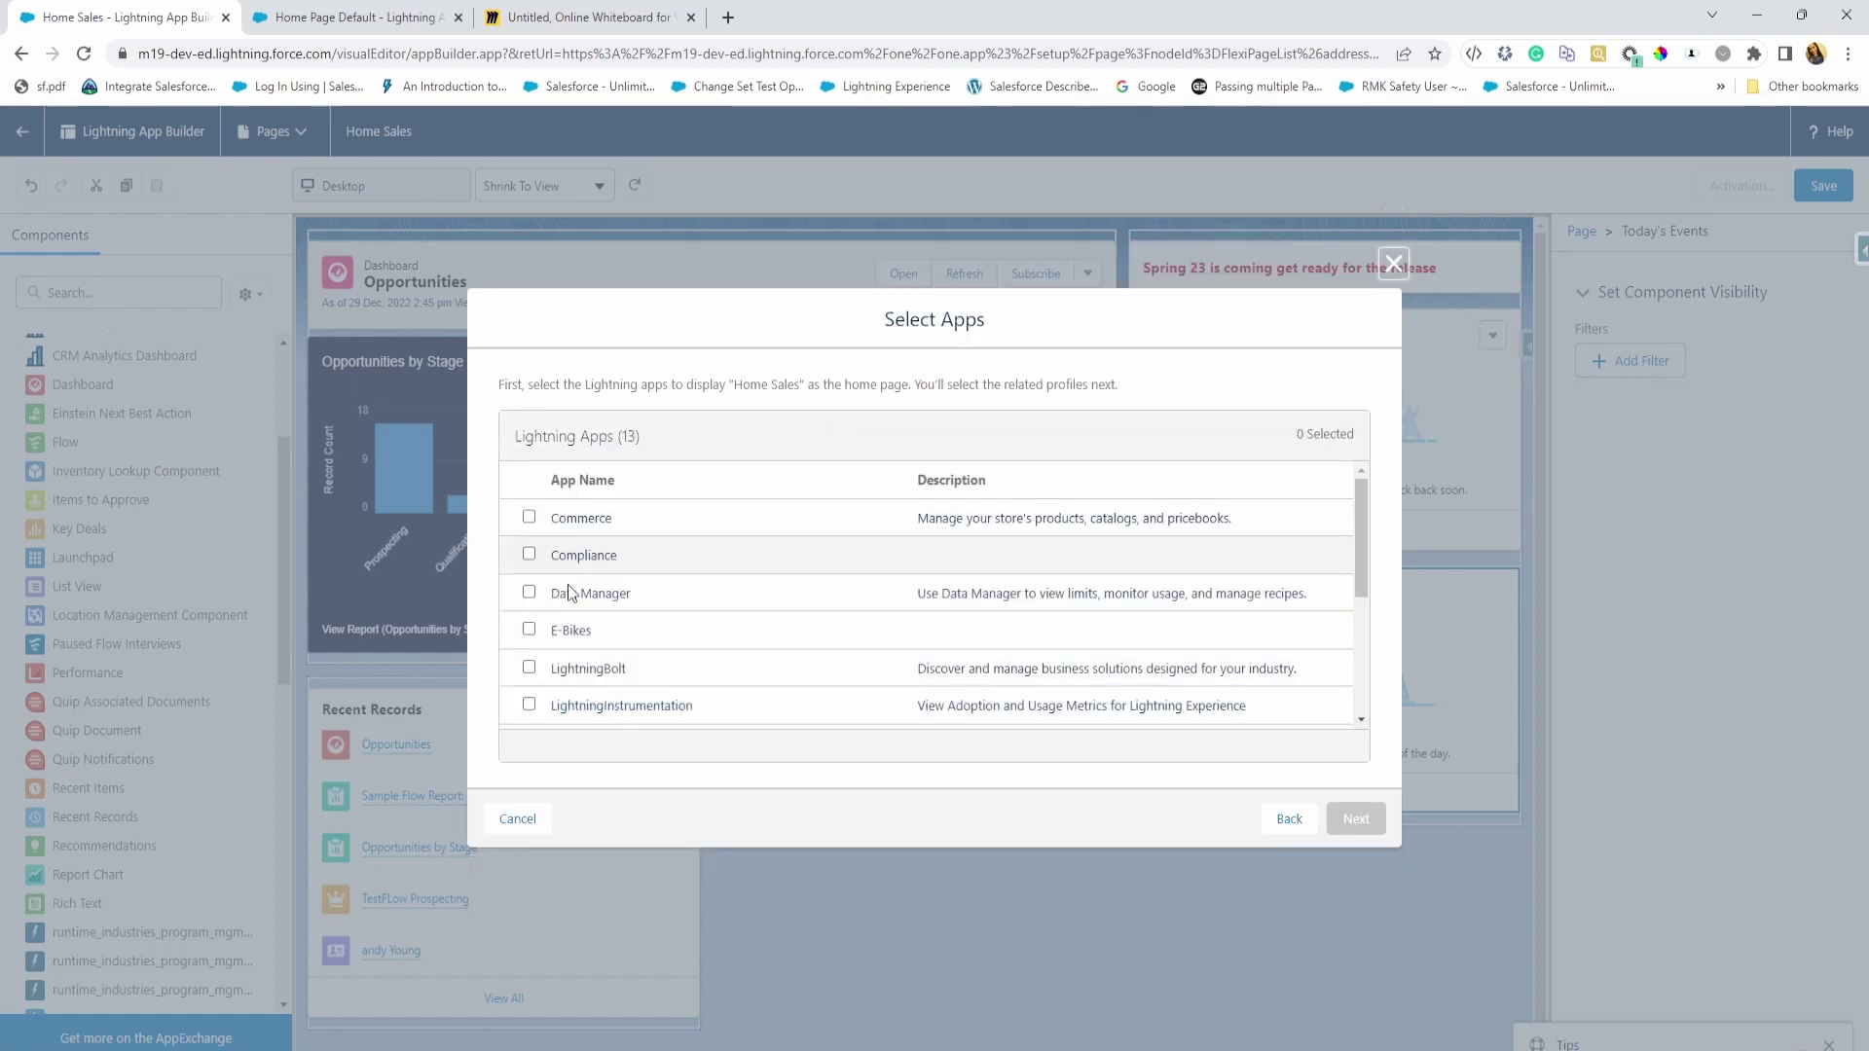
scroll(634, 668, down, 1)
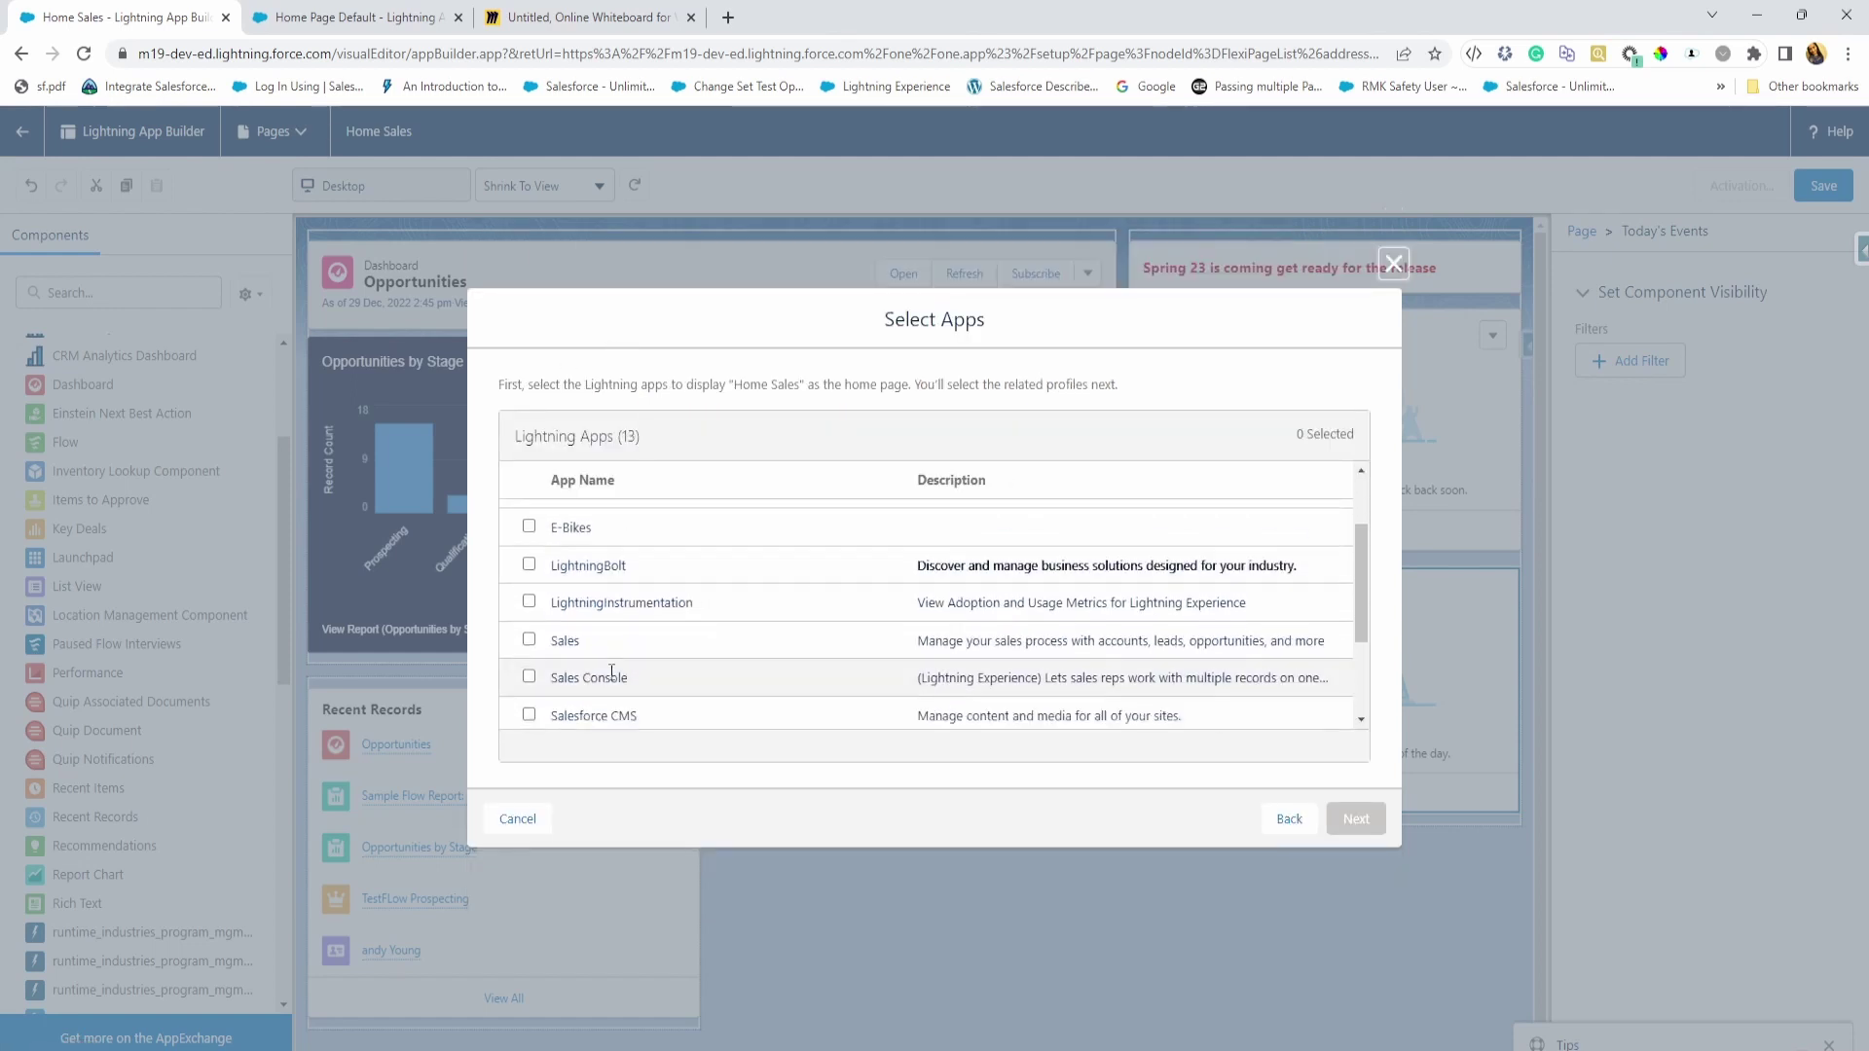
click(529, 639)
click(1377, 823)
scroll(710, 676, down, 3)
scroll(685, 685, down, 2)
click(528, 622)
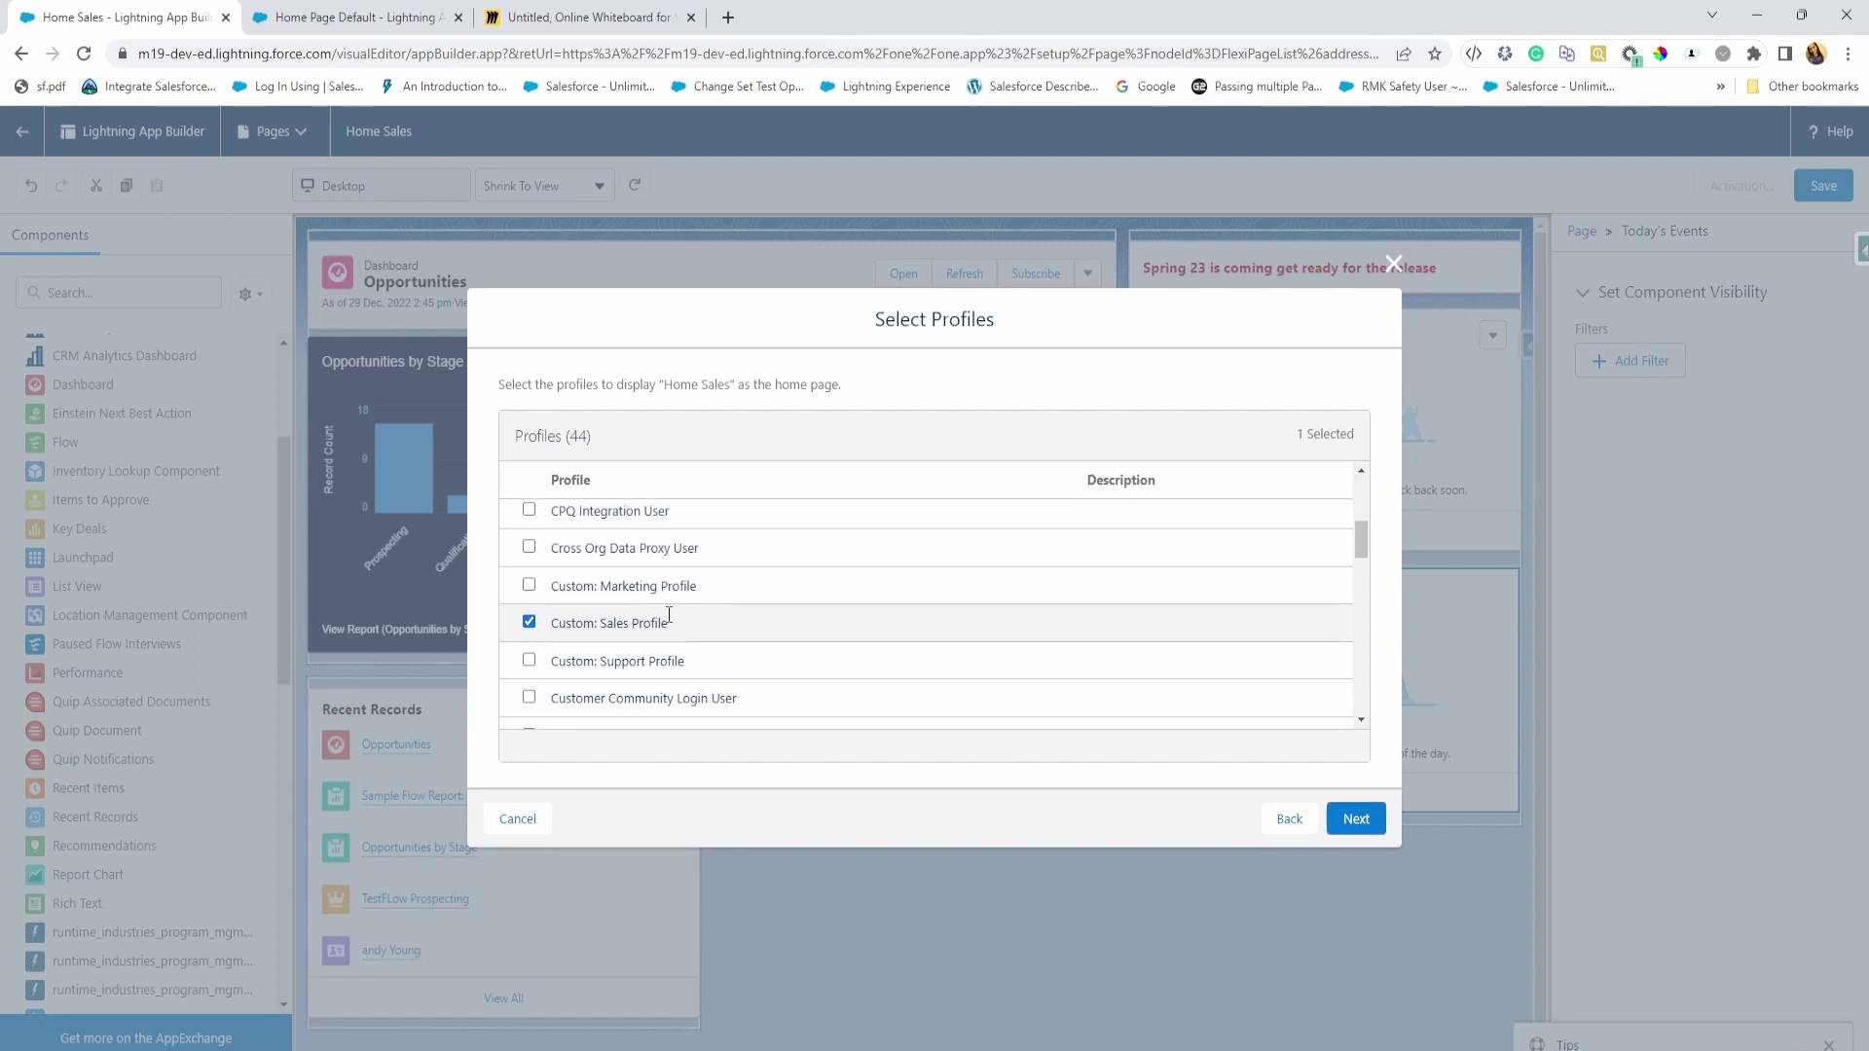
scroll(662, 633, up, 2)
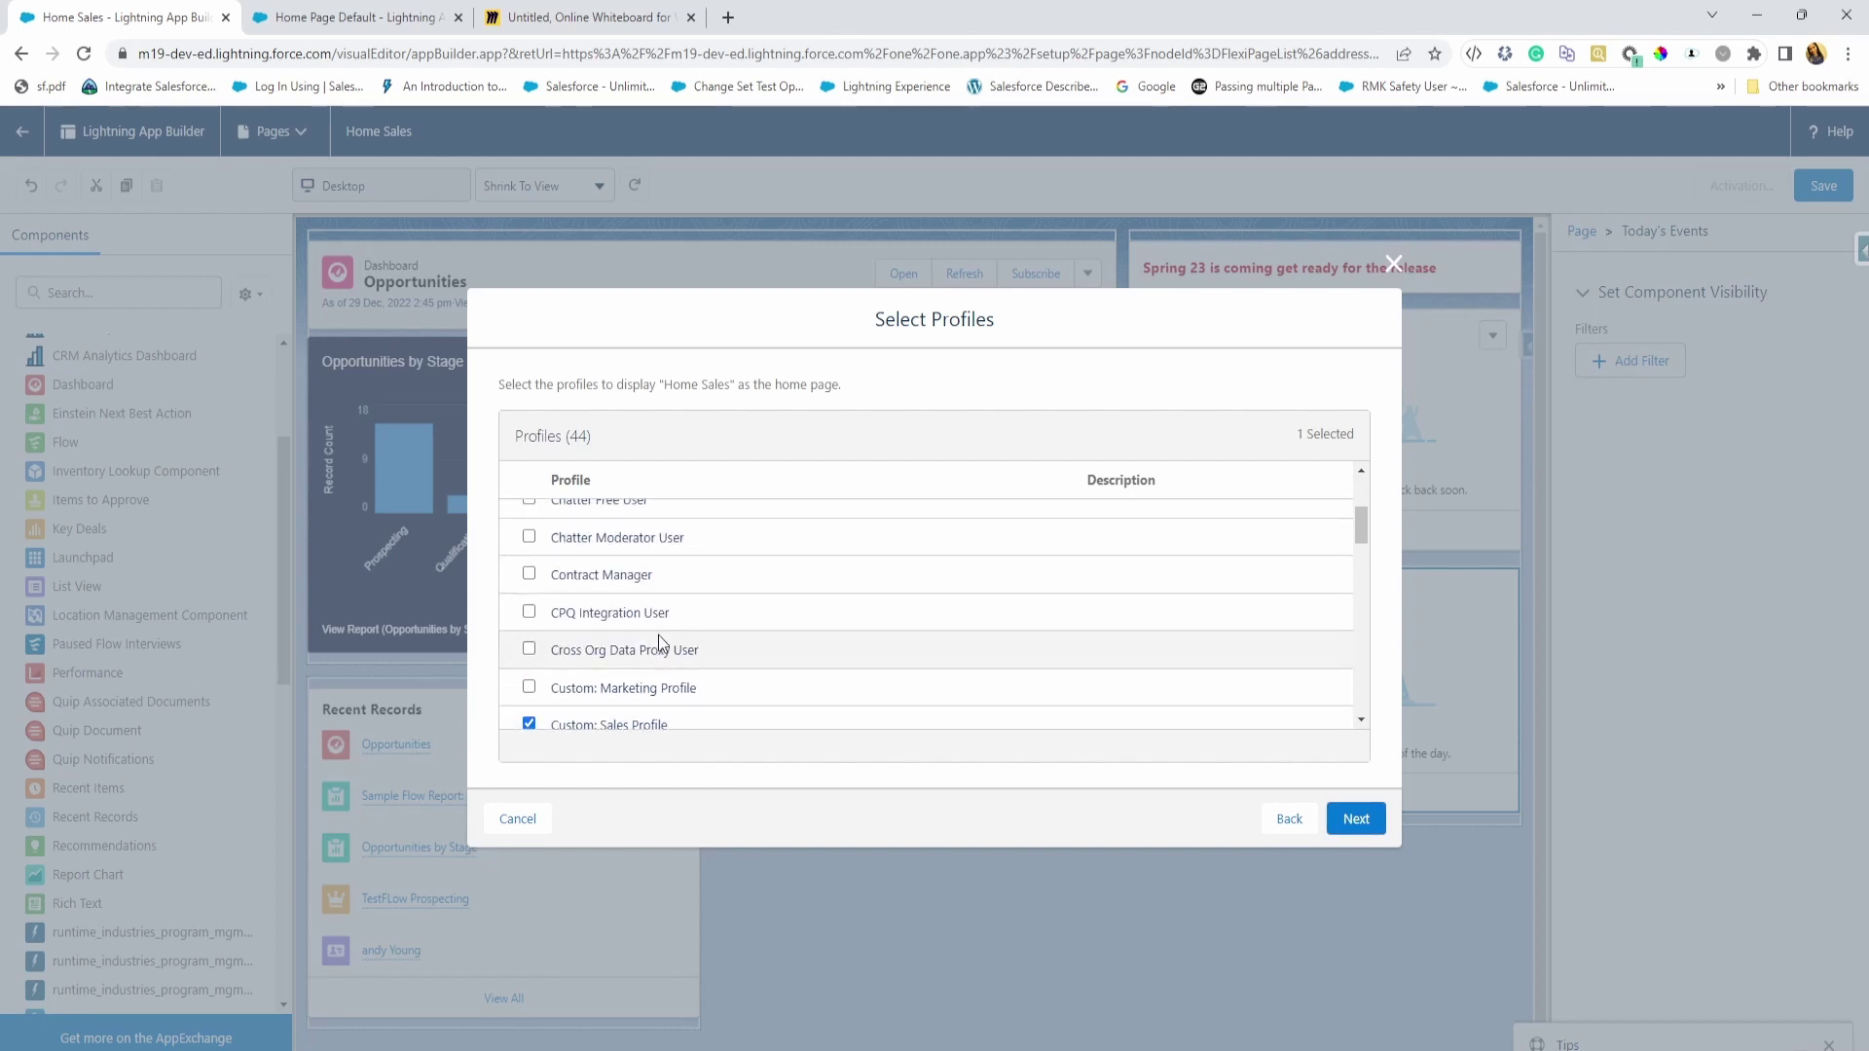
scroll(668, 651, down, 2)
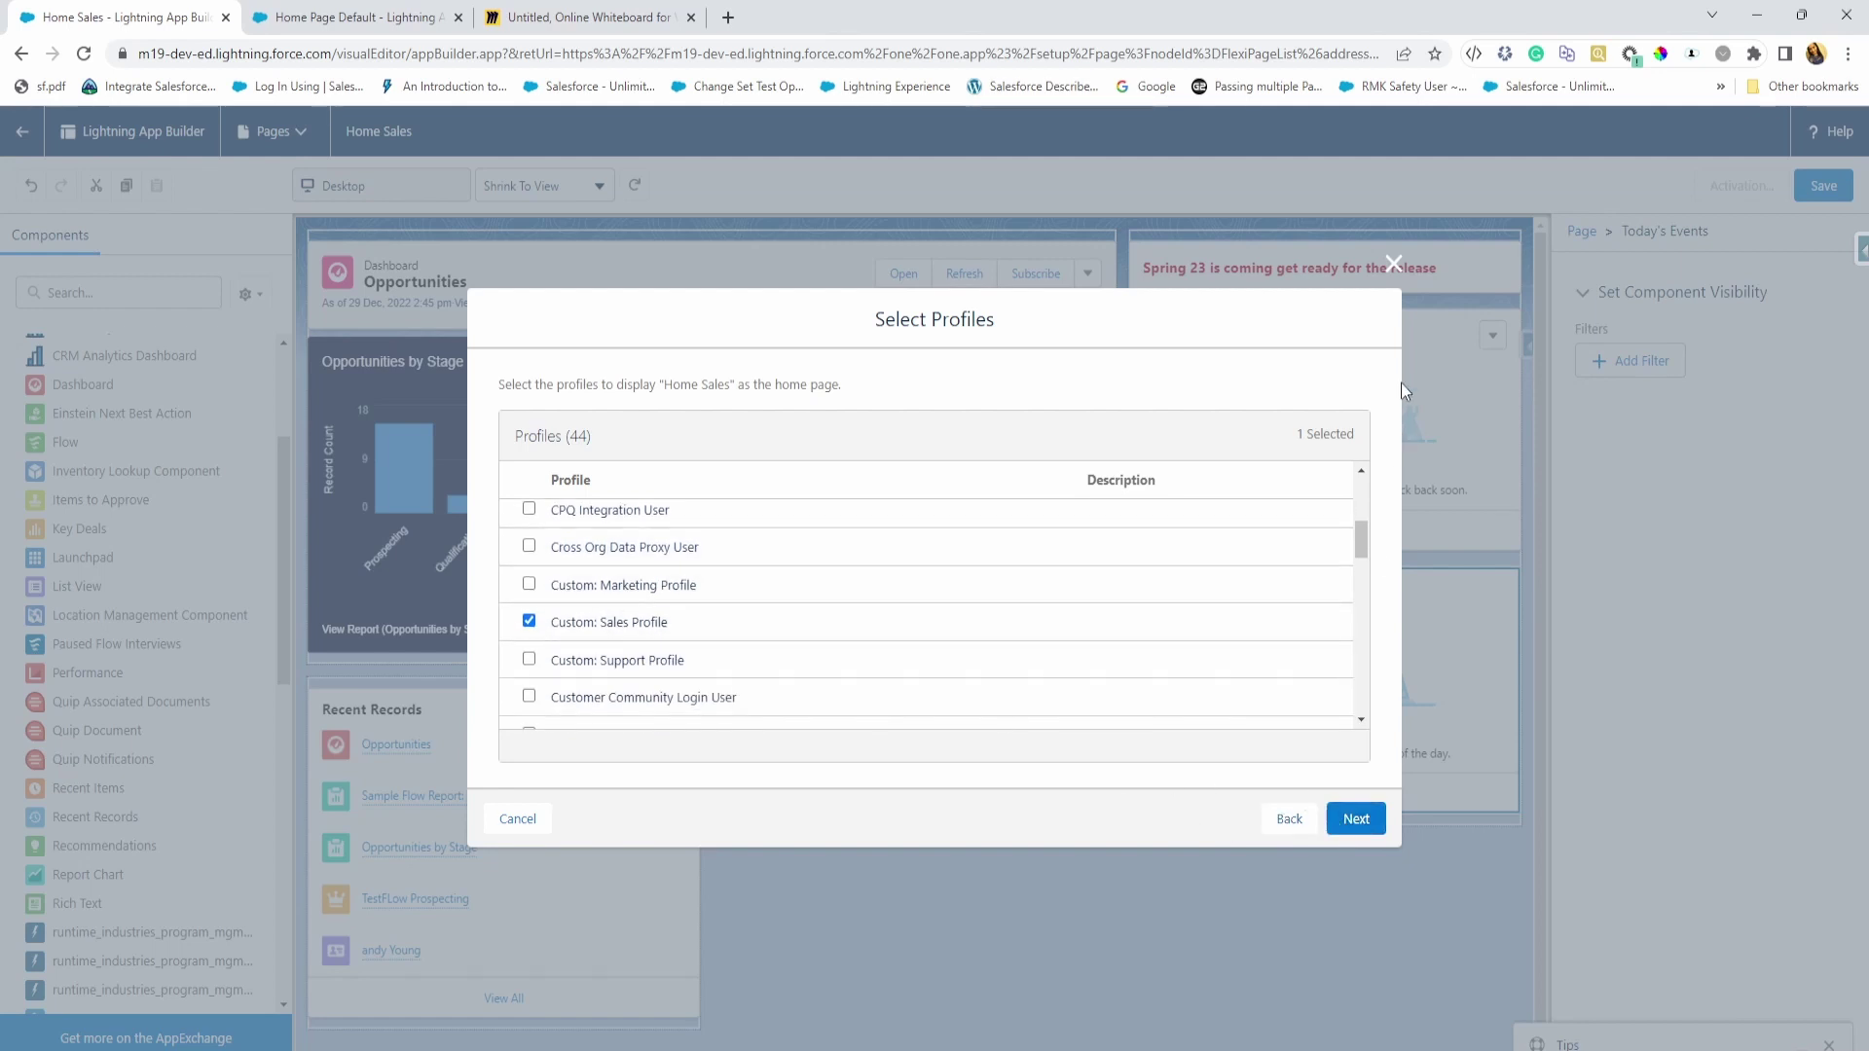
click(1392, 265)
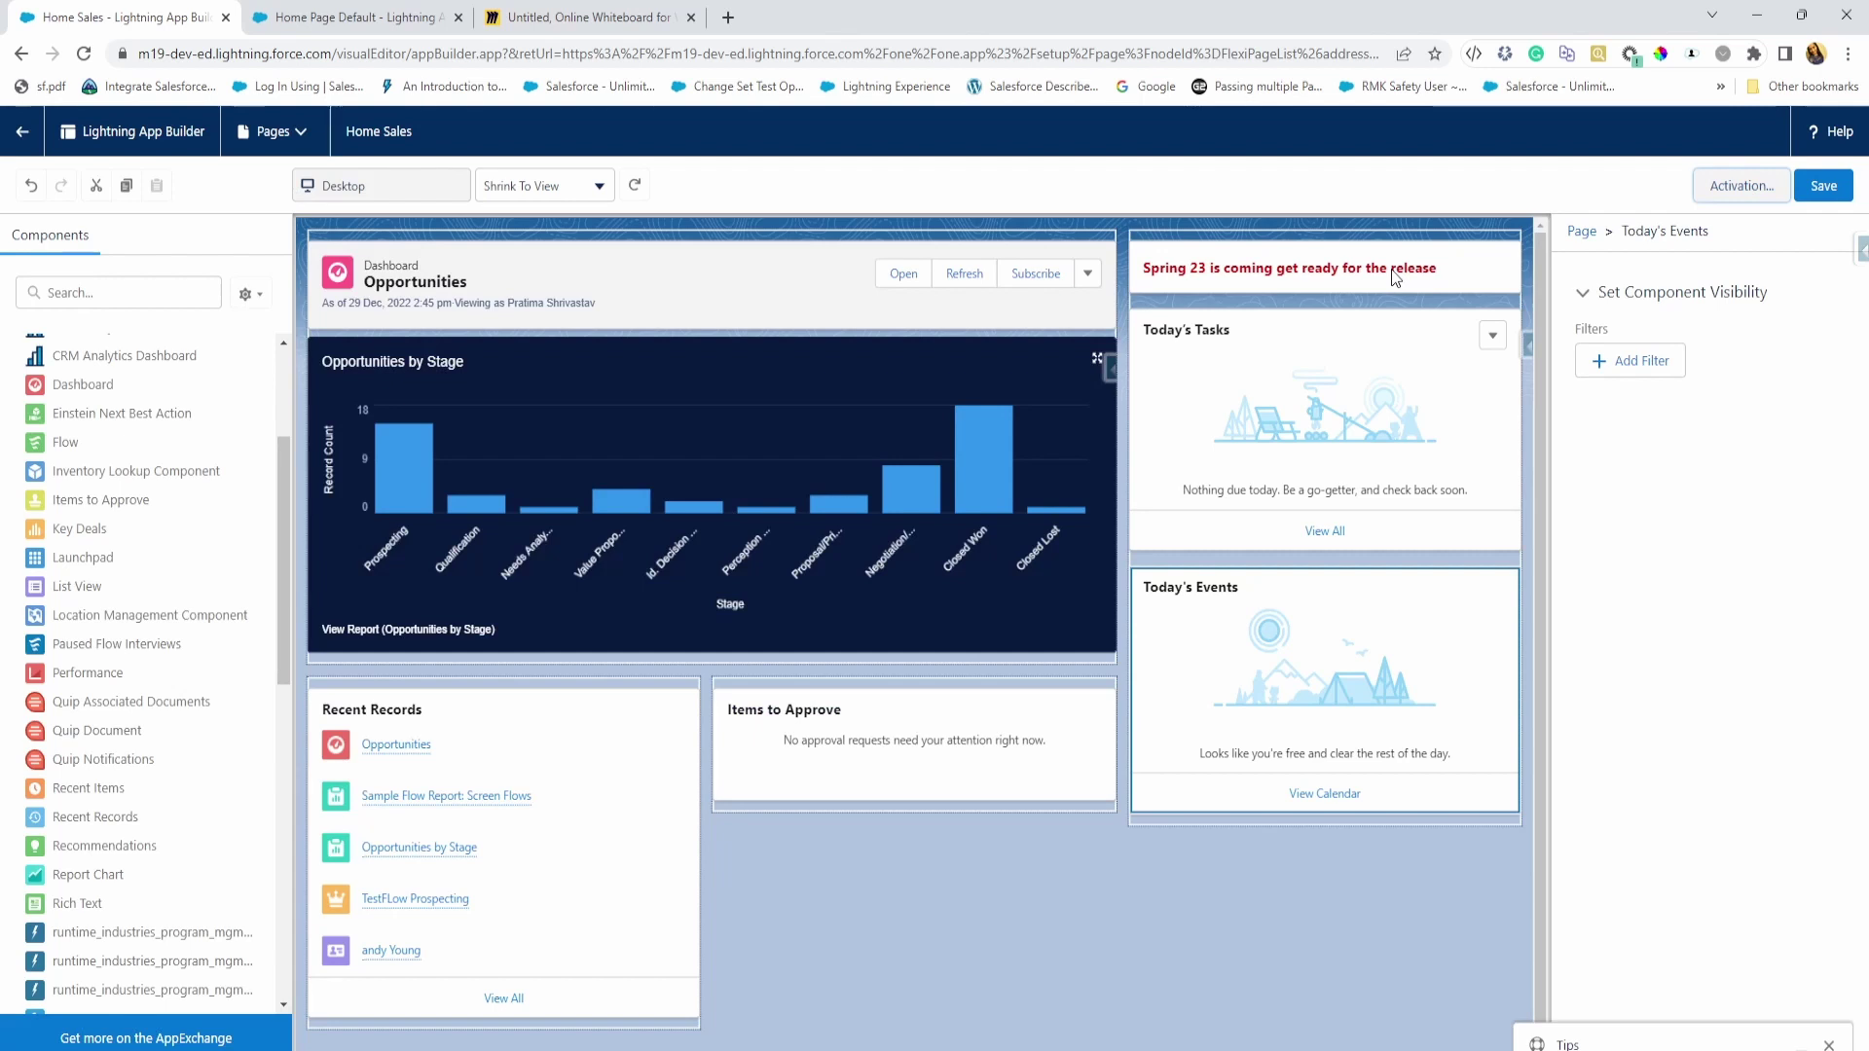
click(1820, 194)
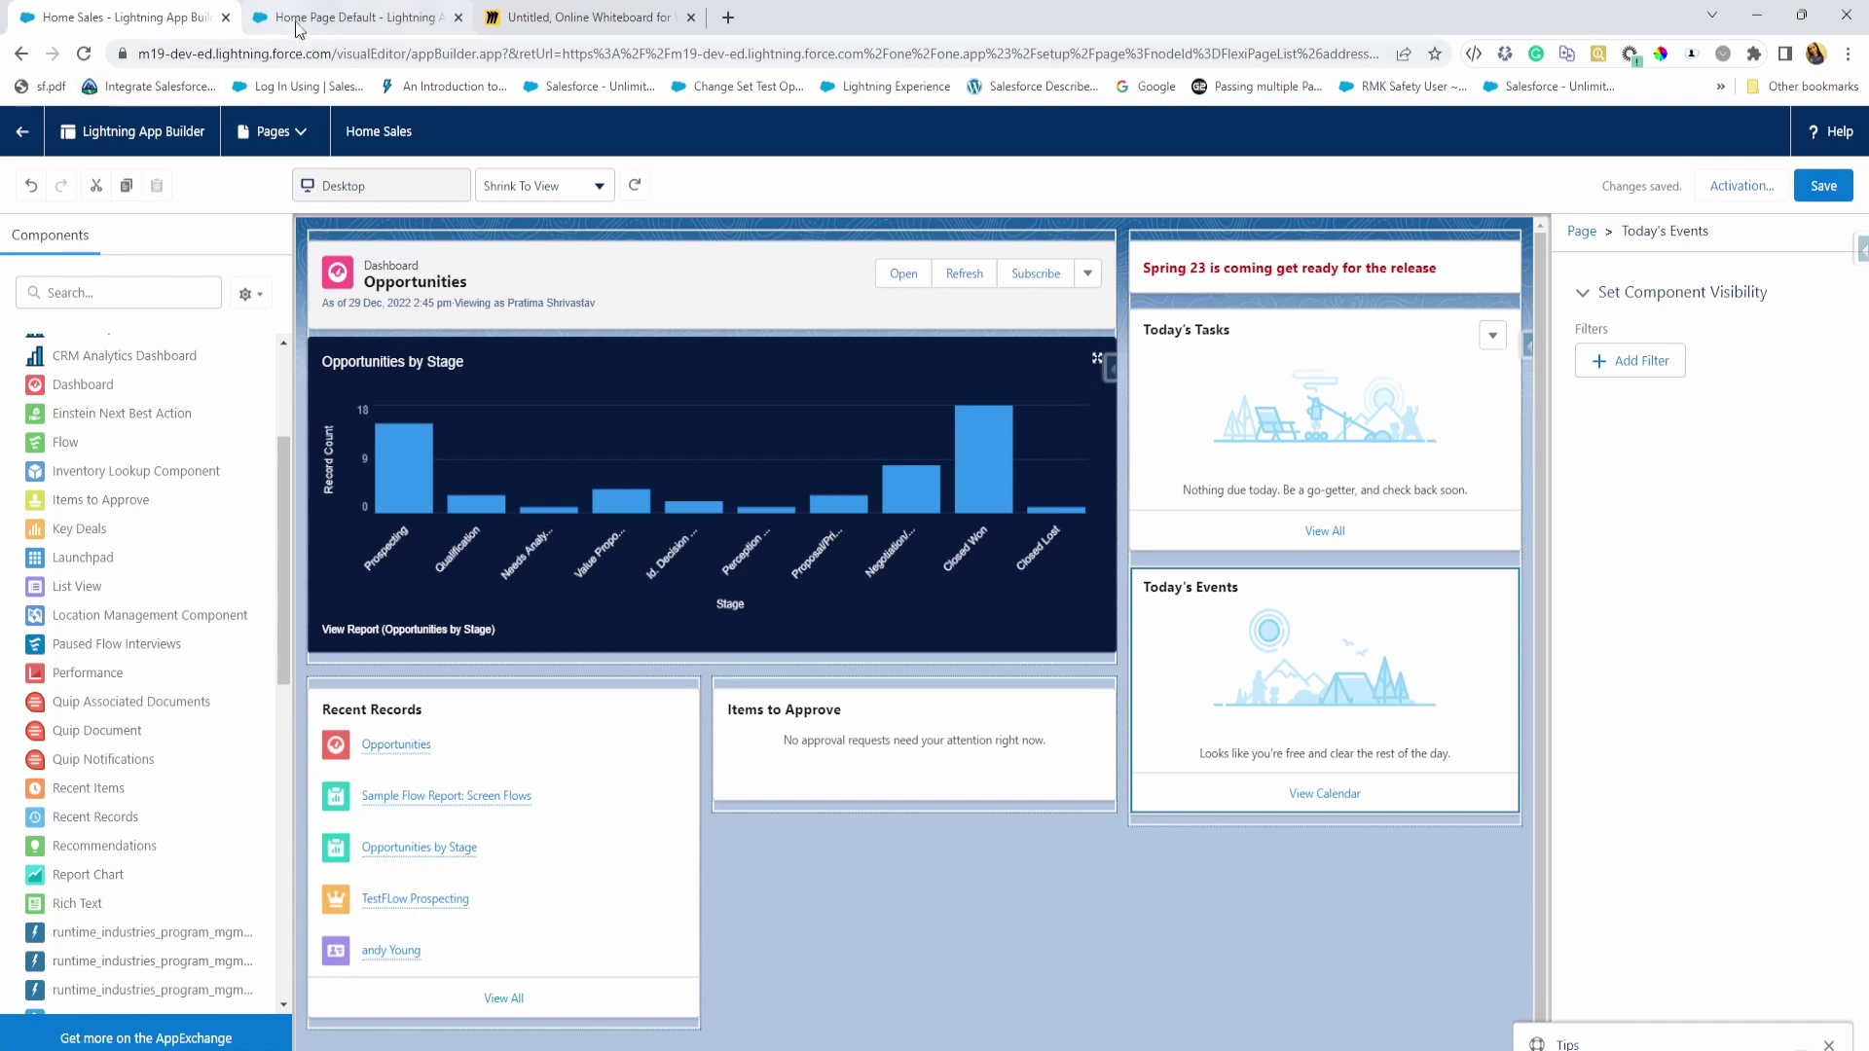
- View the live Sales home page, then switch to the Service app from the App Launcher
click(352, 17)
click(14, 138)
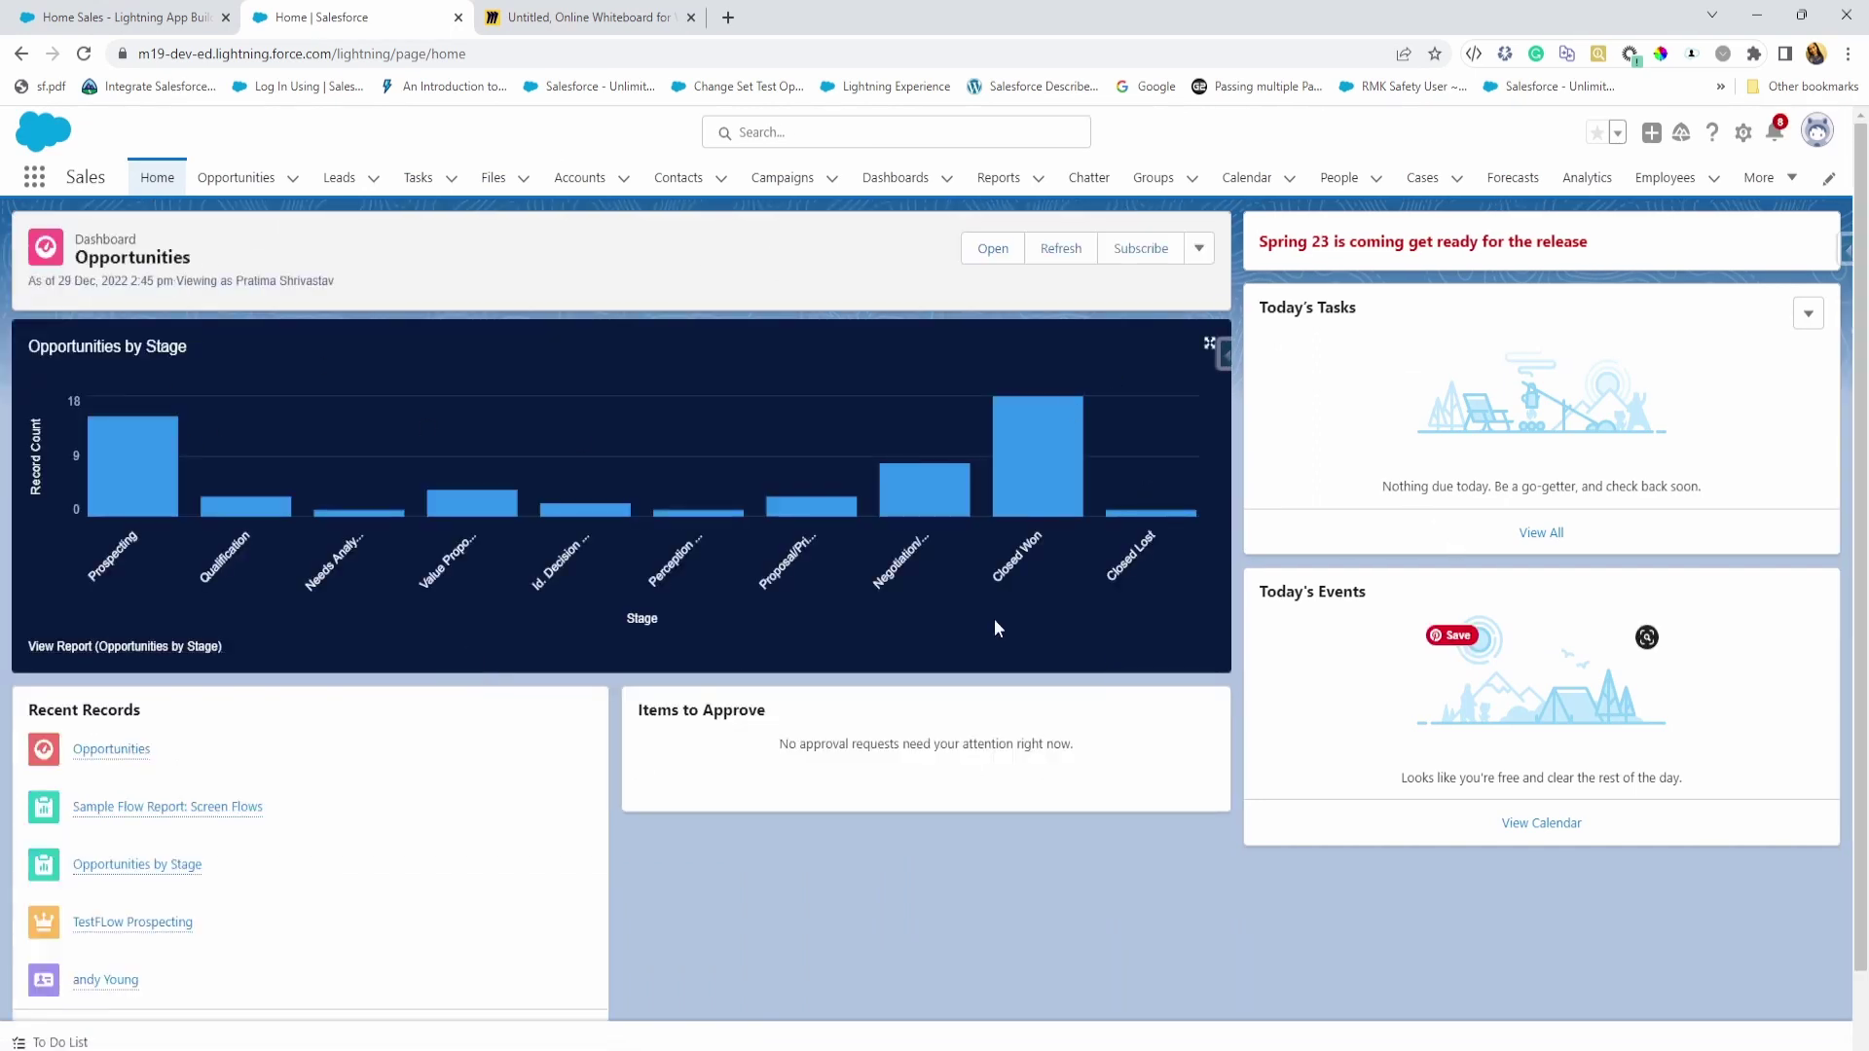
click(35, 177)
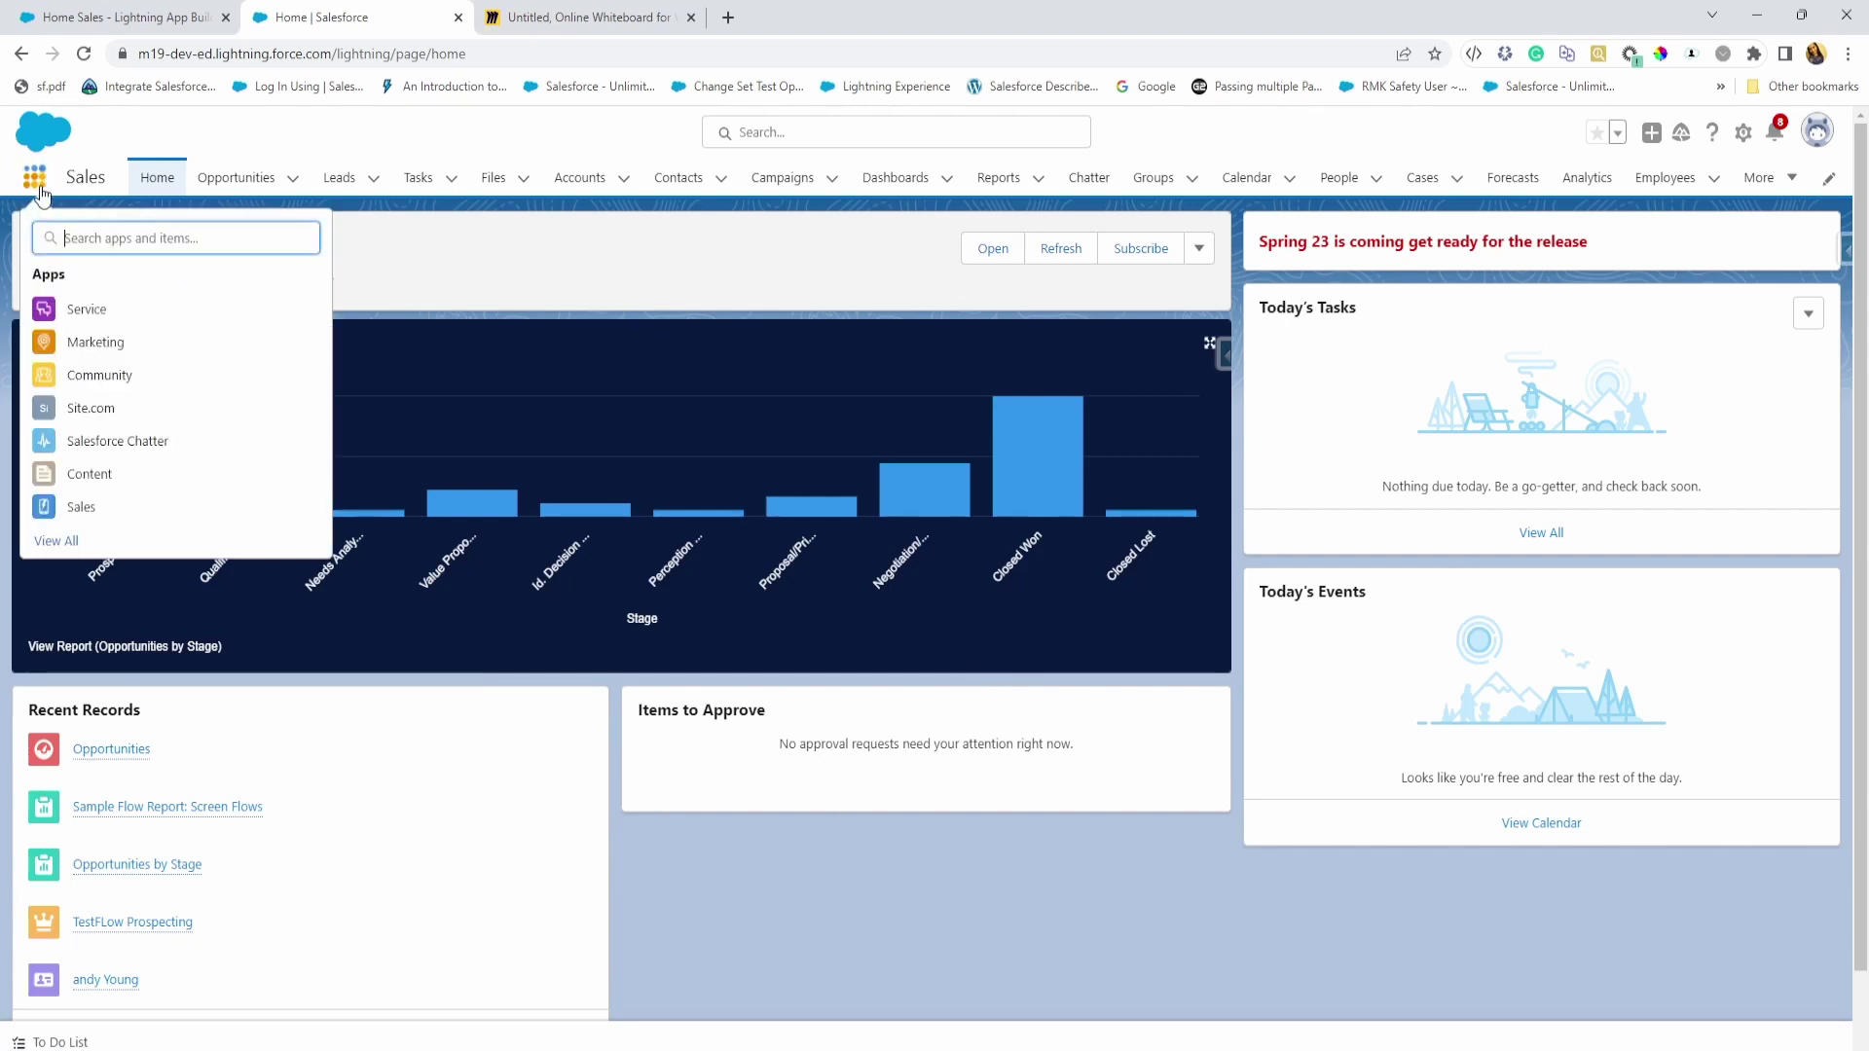
click(78, 309)
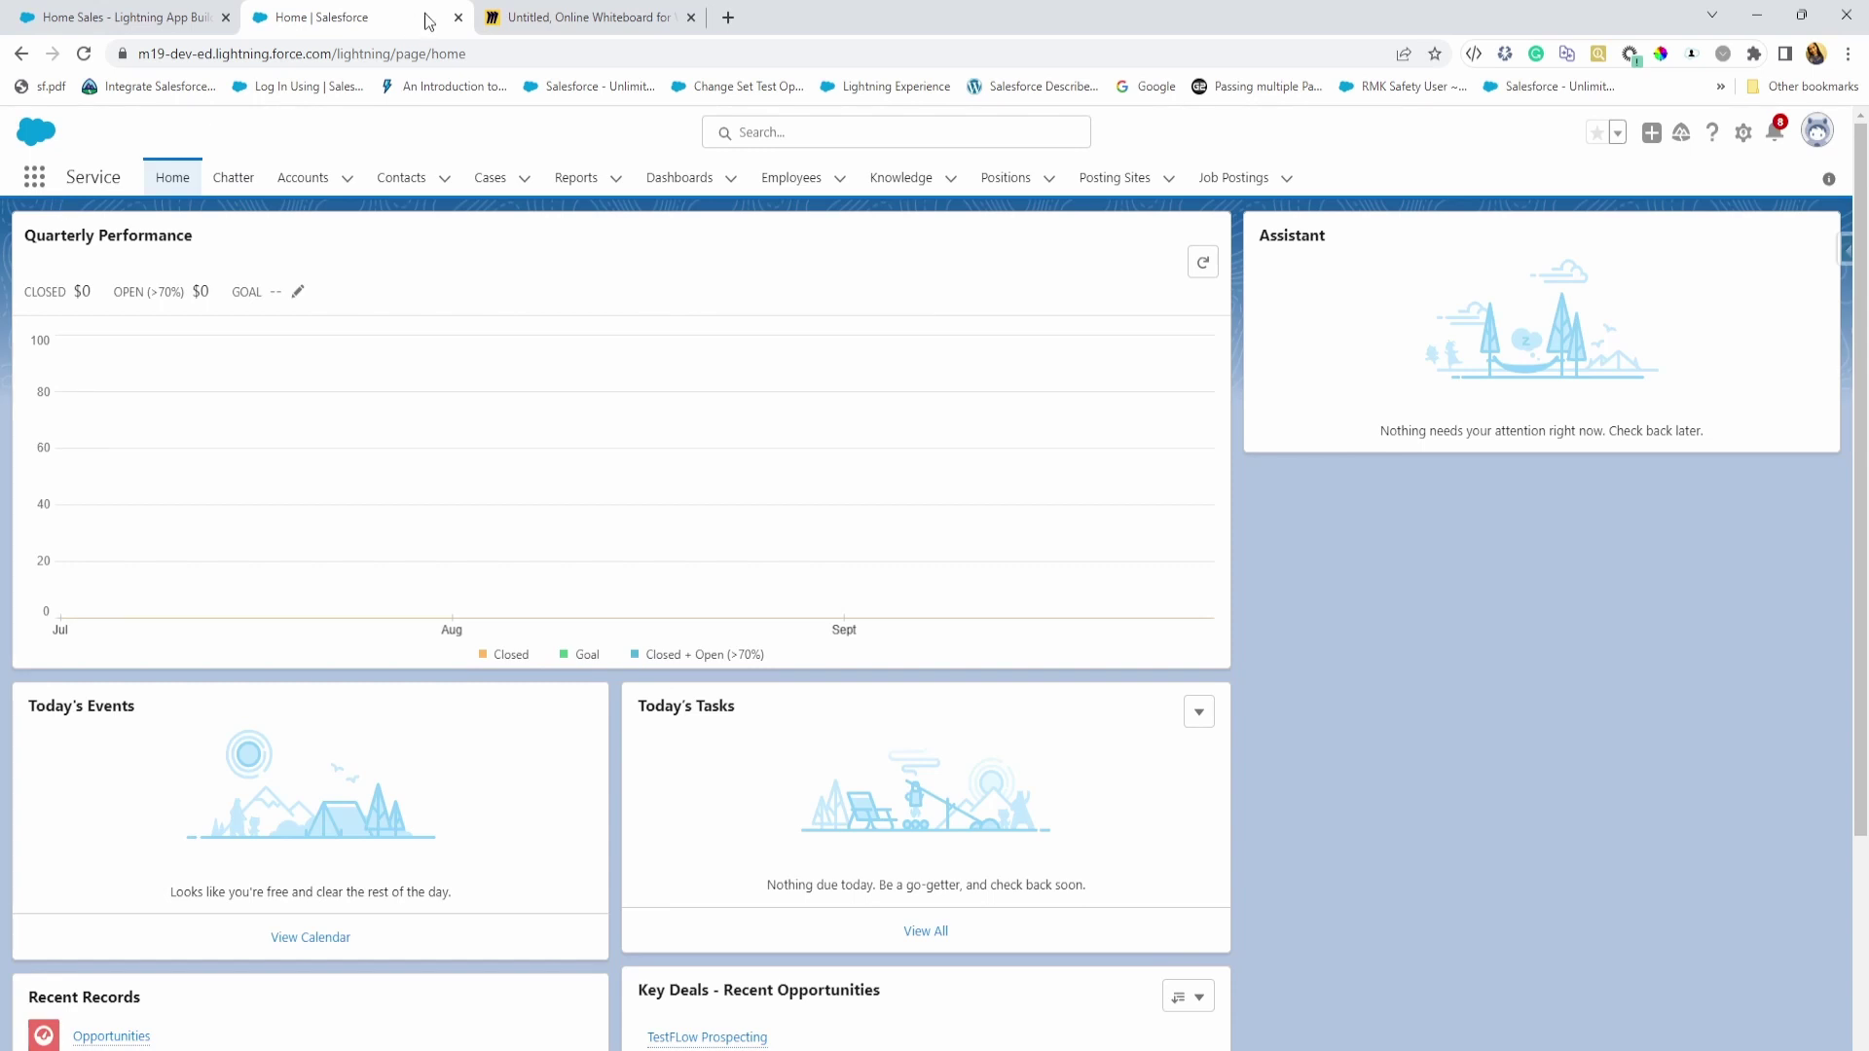
- Return to the Untitled Miro board's Lightning Home Page rollout flowchart
click(574, 16)
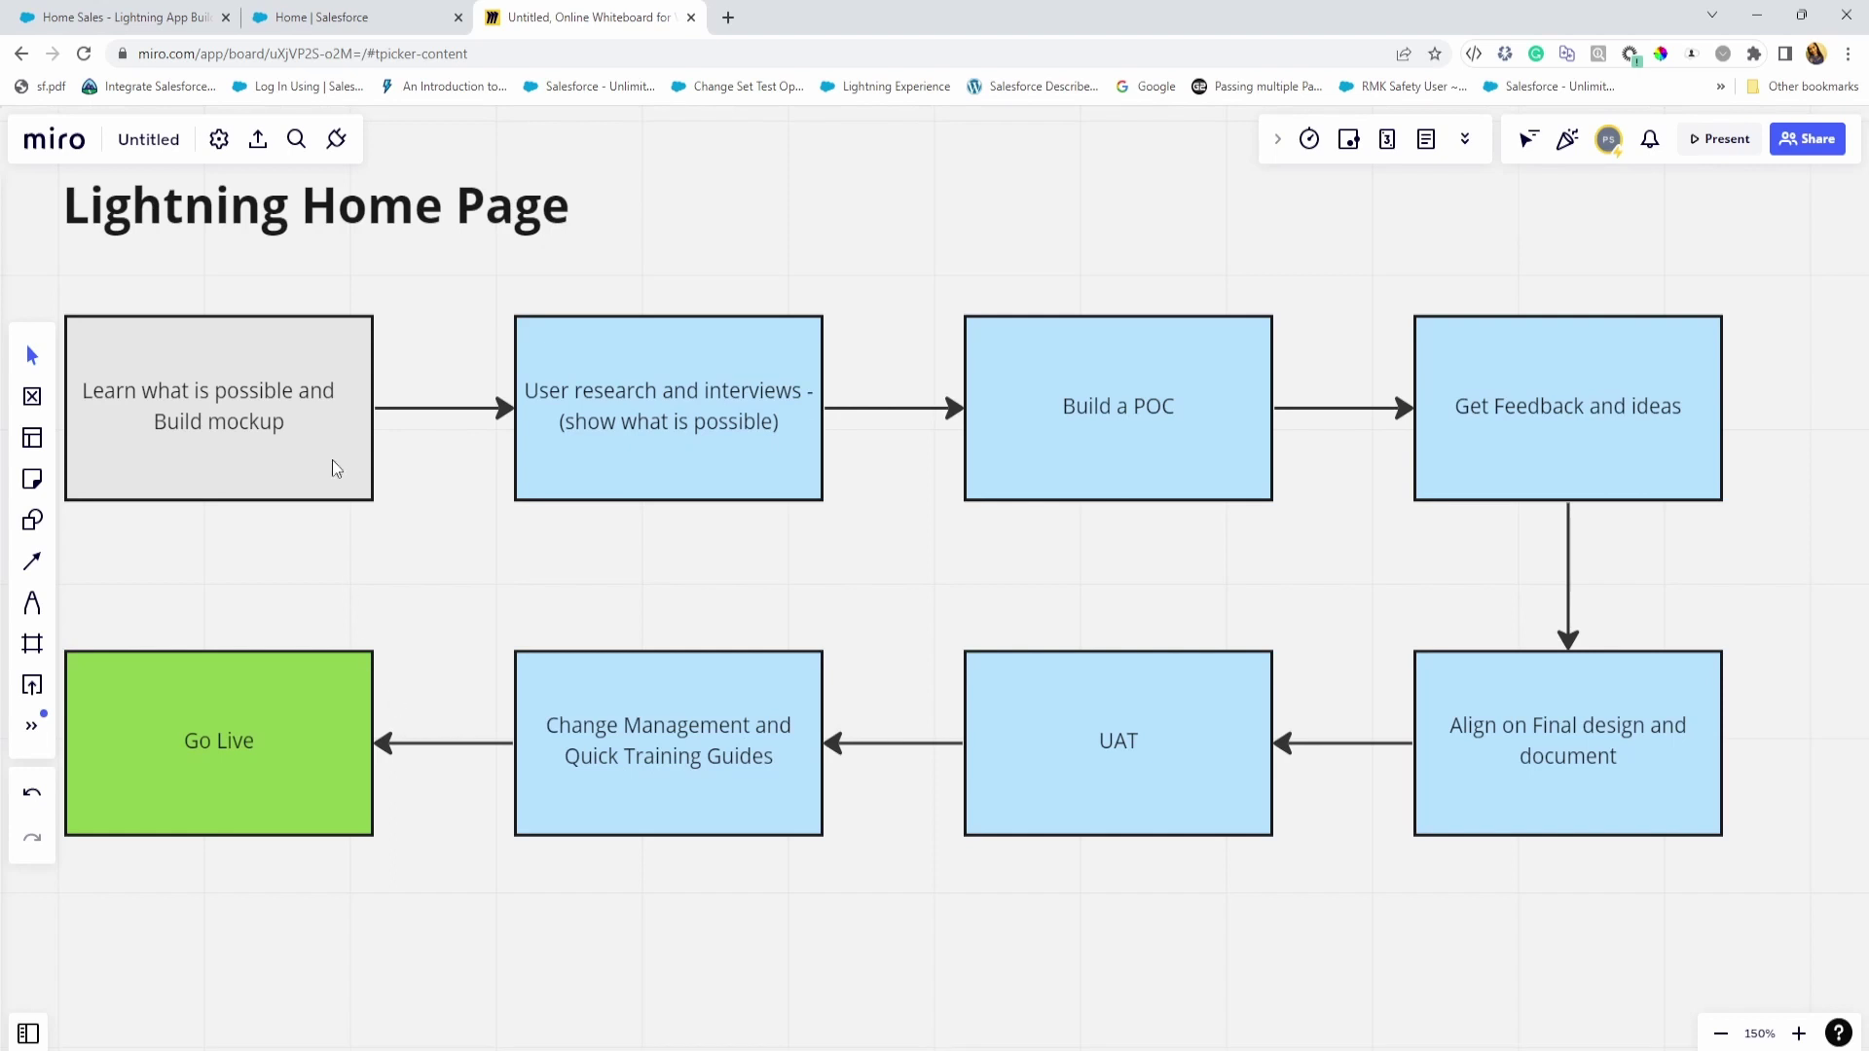
- Cycle through the Salesforce and Miro tabs, ending on the Home Sales Lightning App Builder tab
click(282, 13)
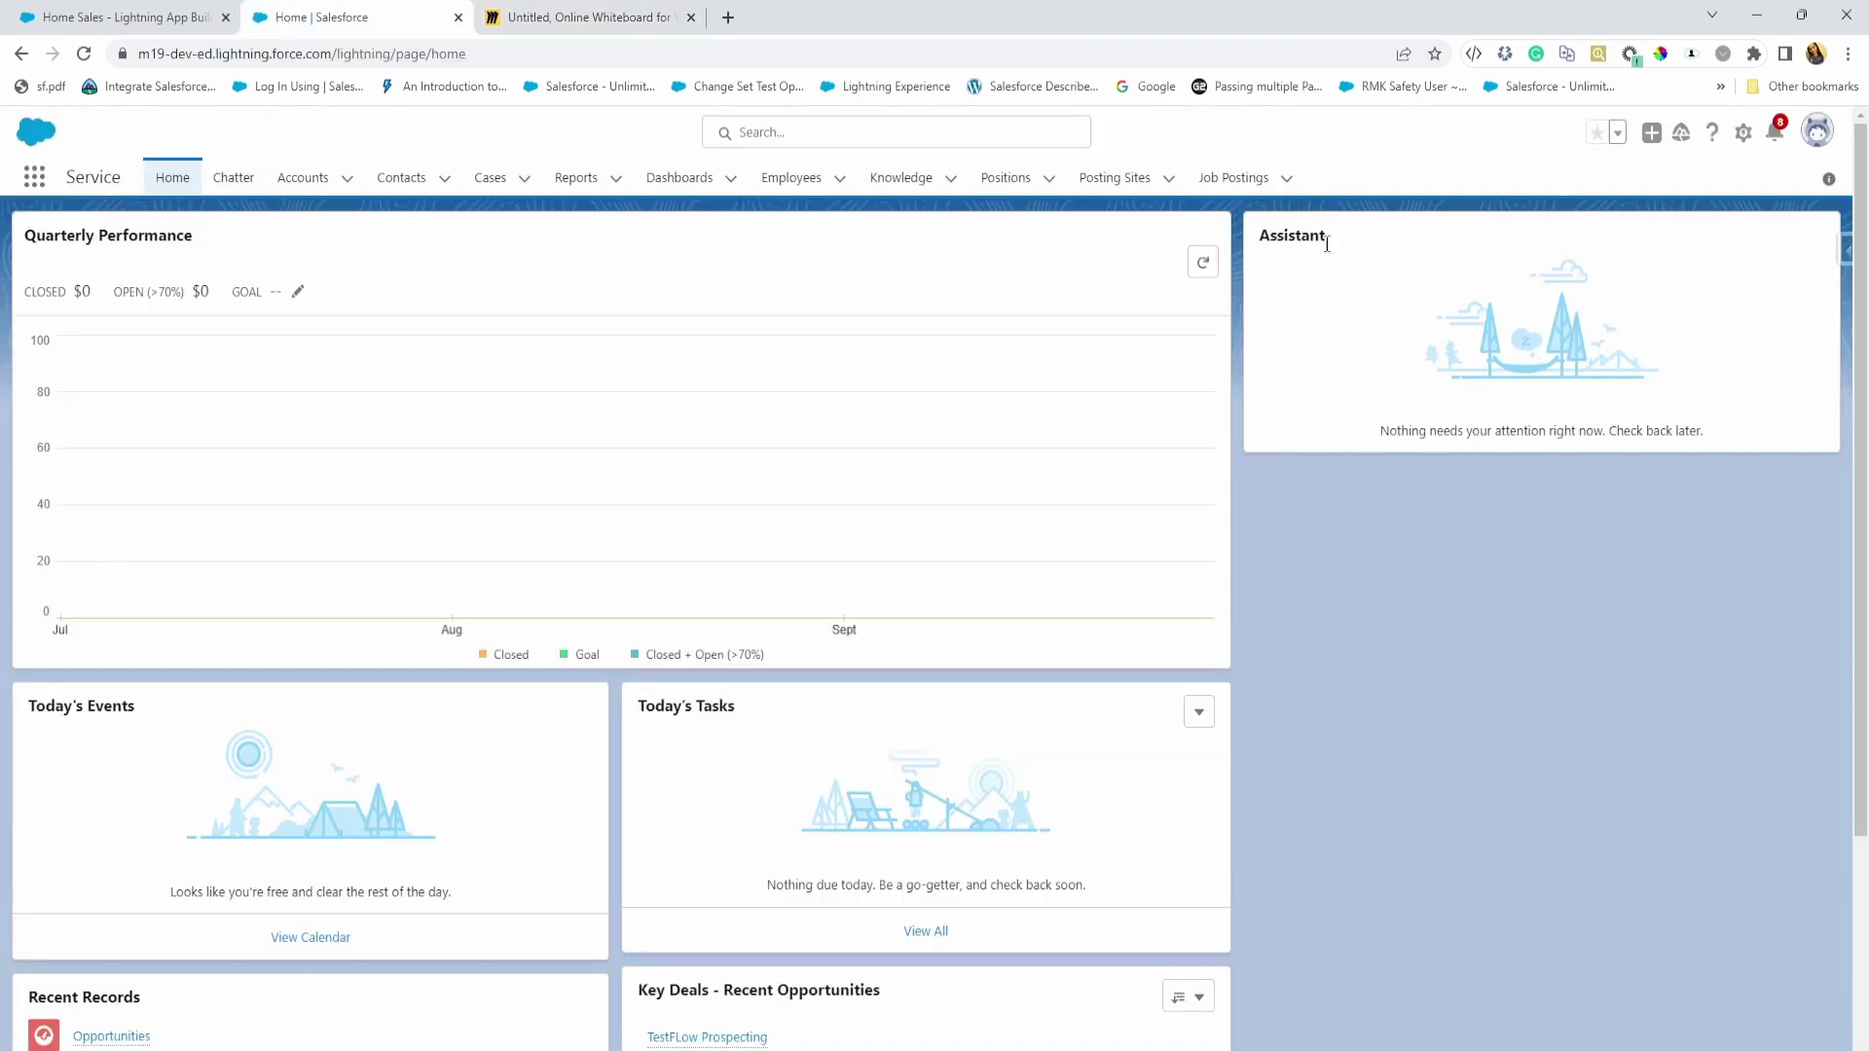
click(156, 17)
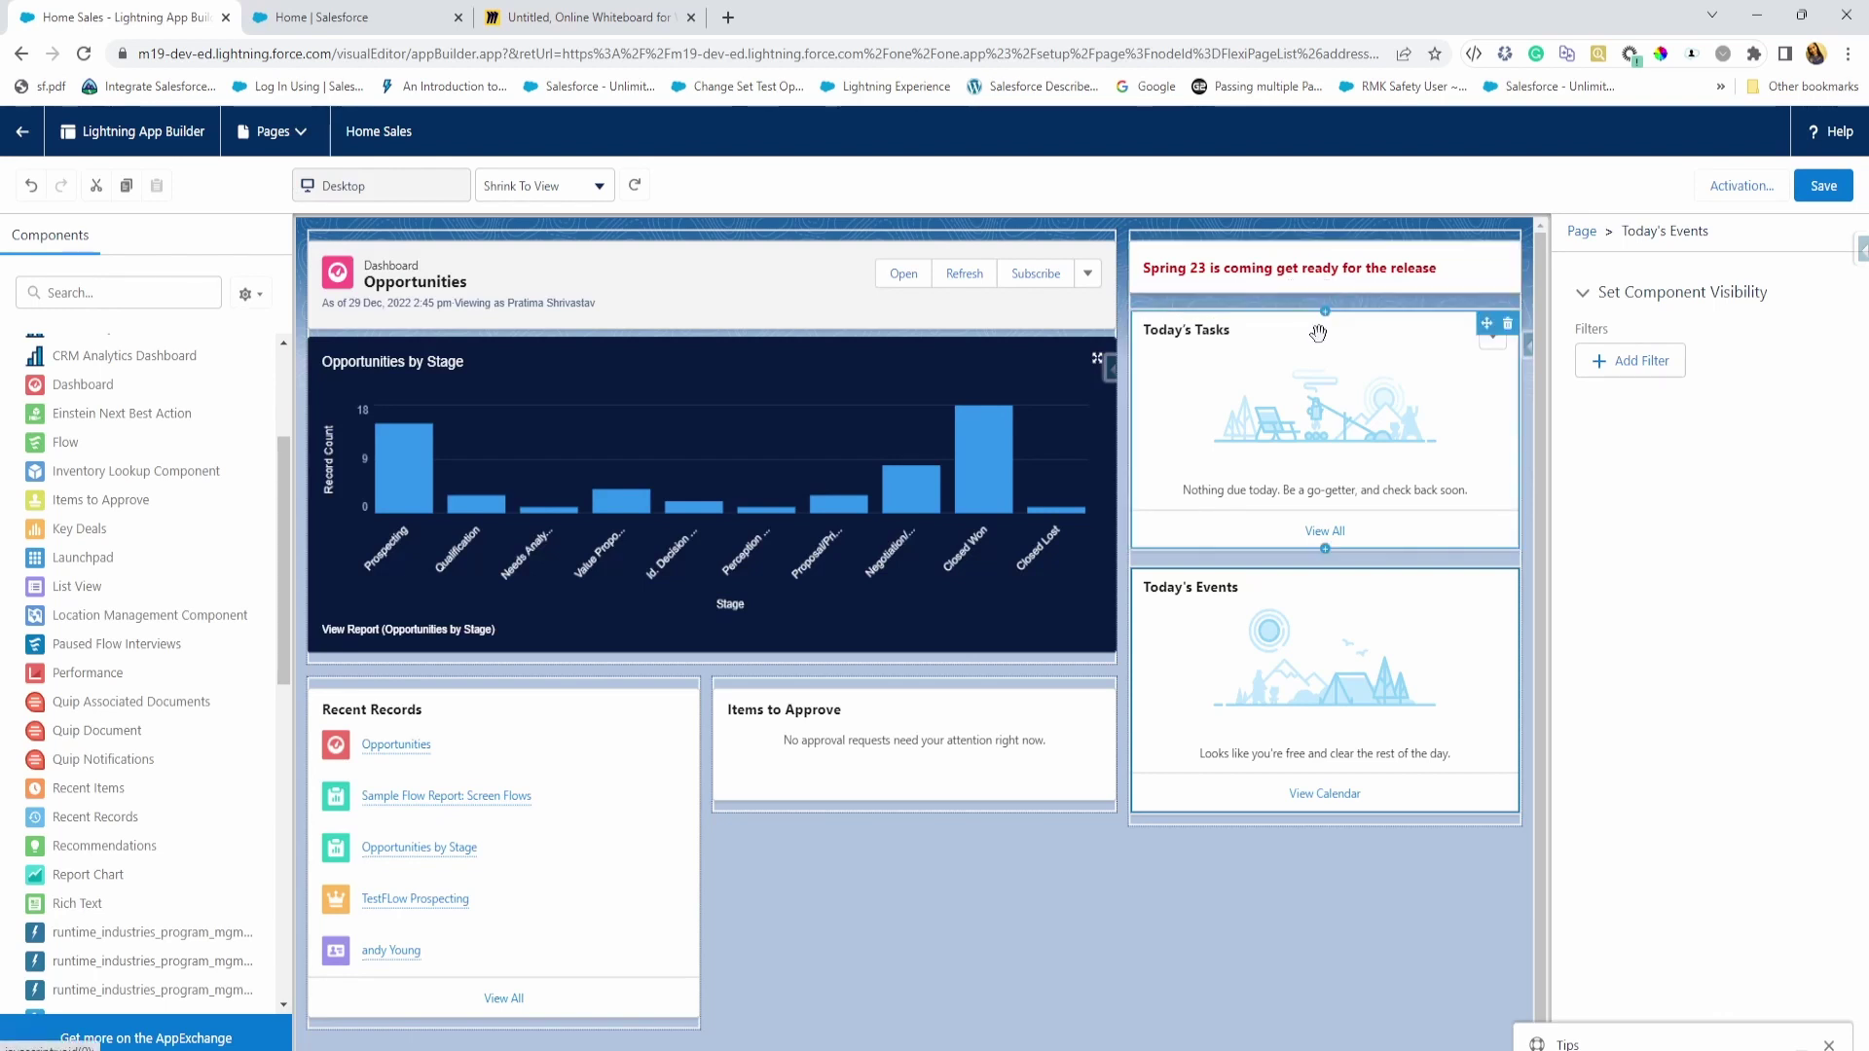
click(545, 17)
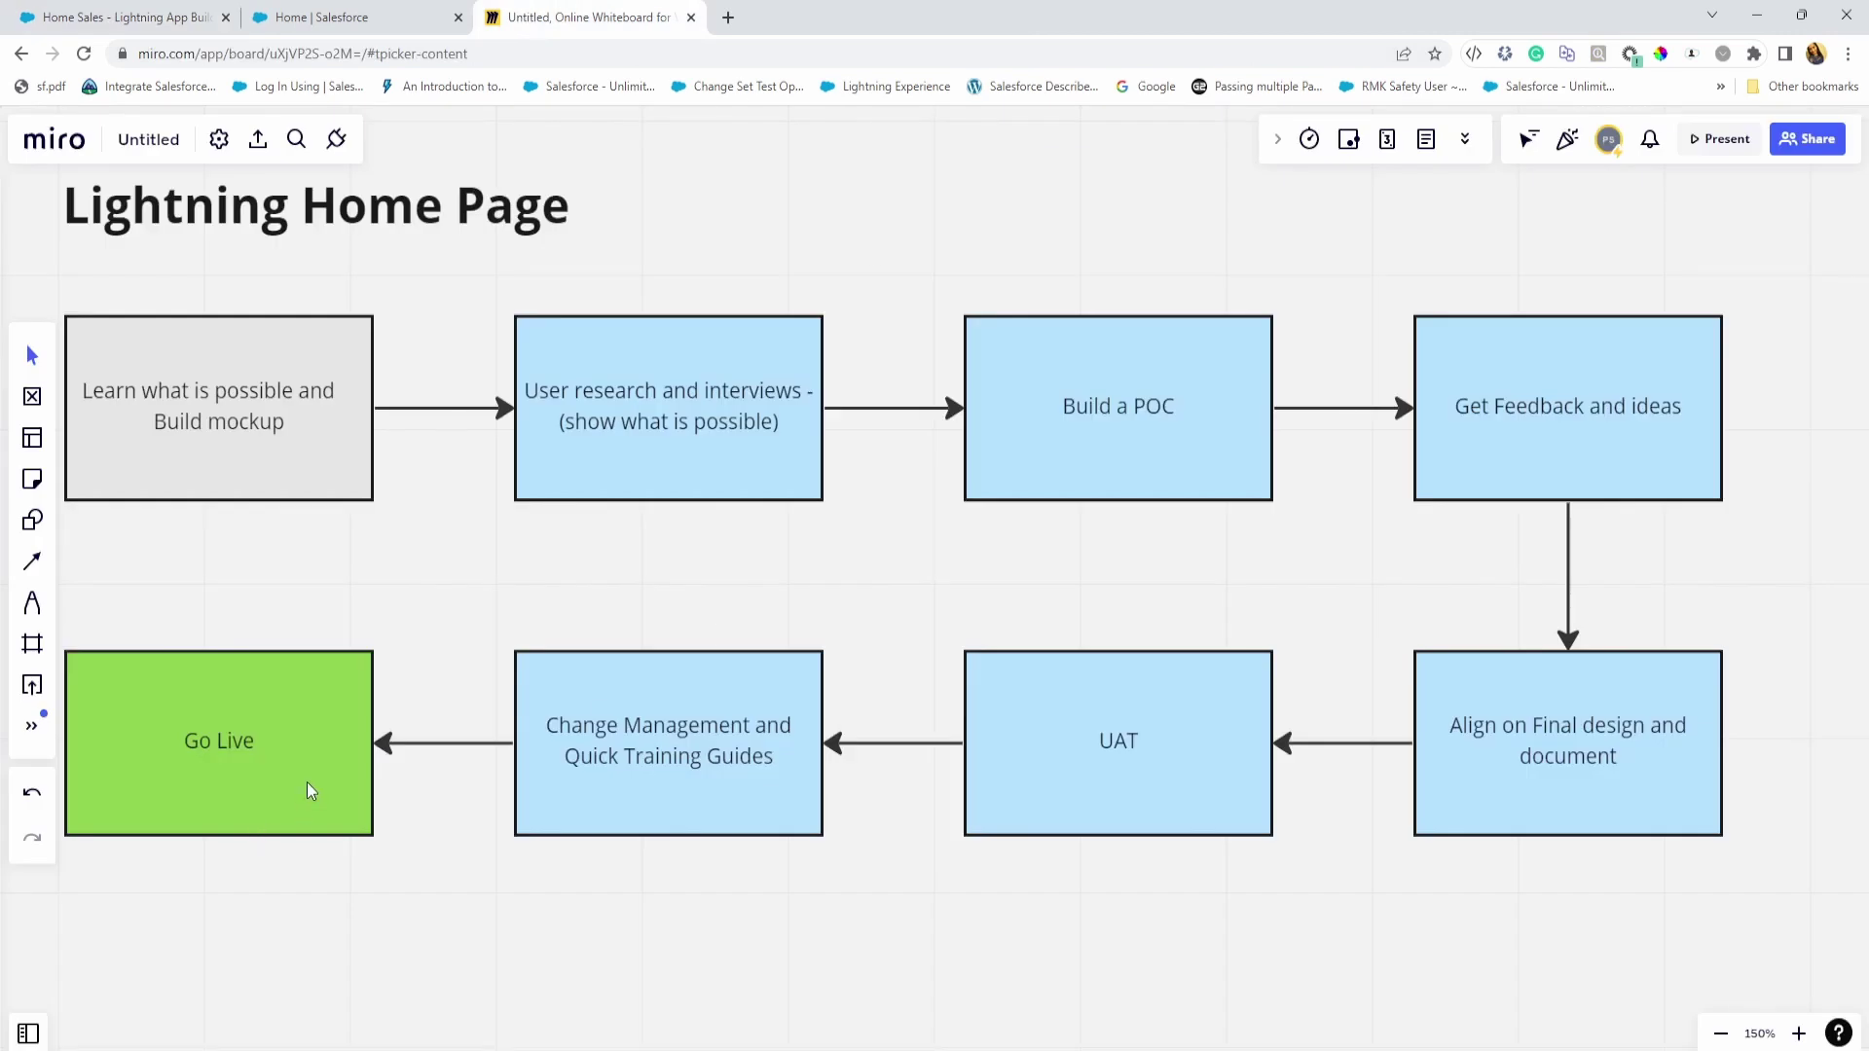
key(ctrl+Tab)
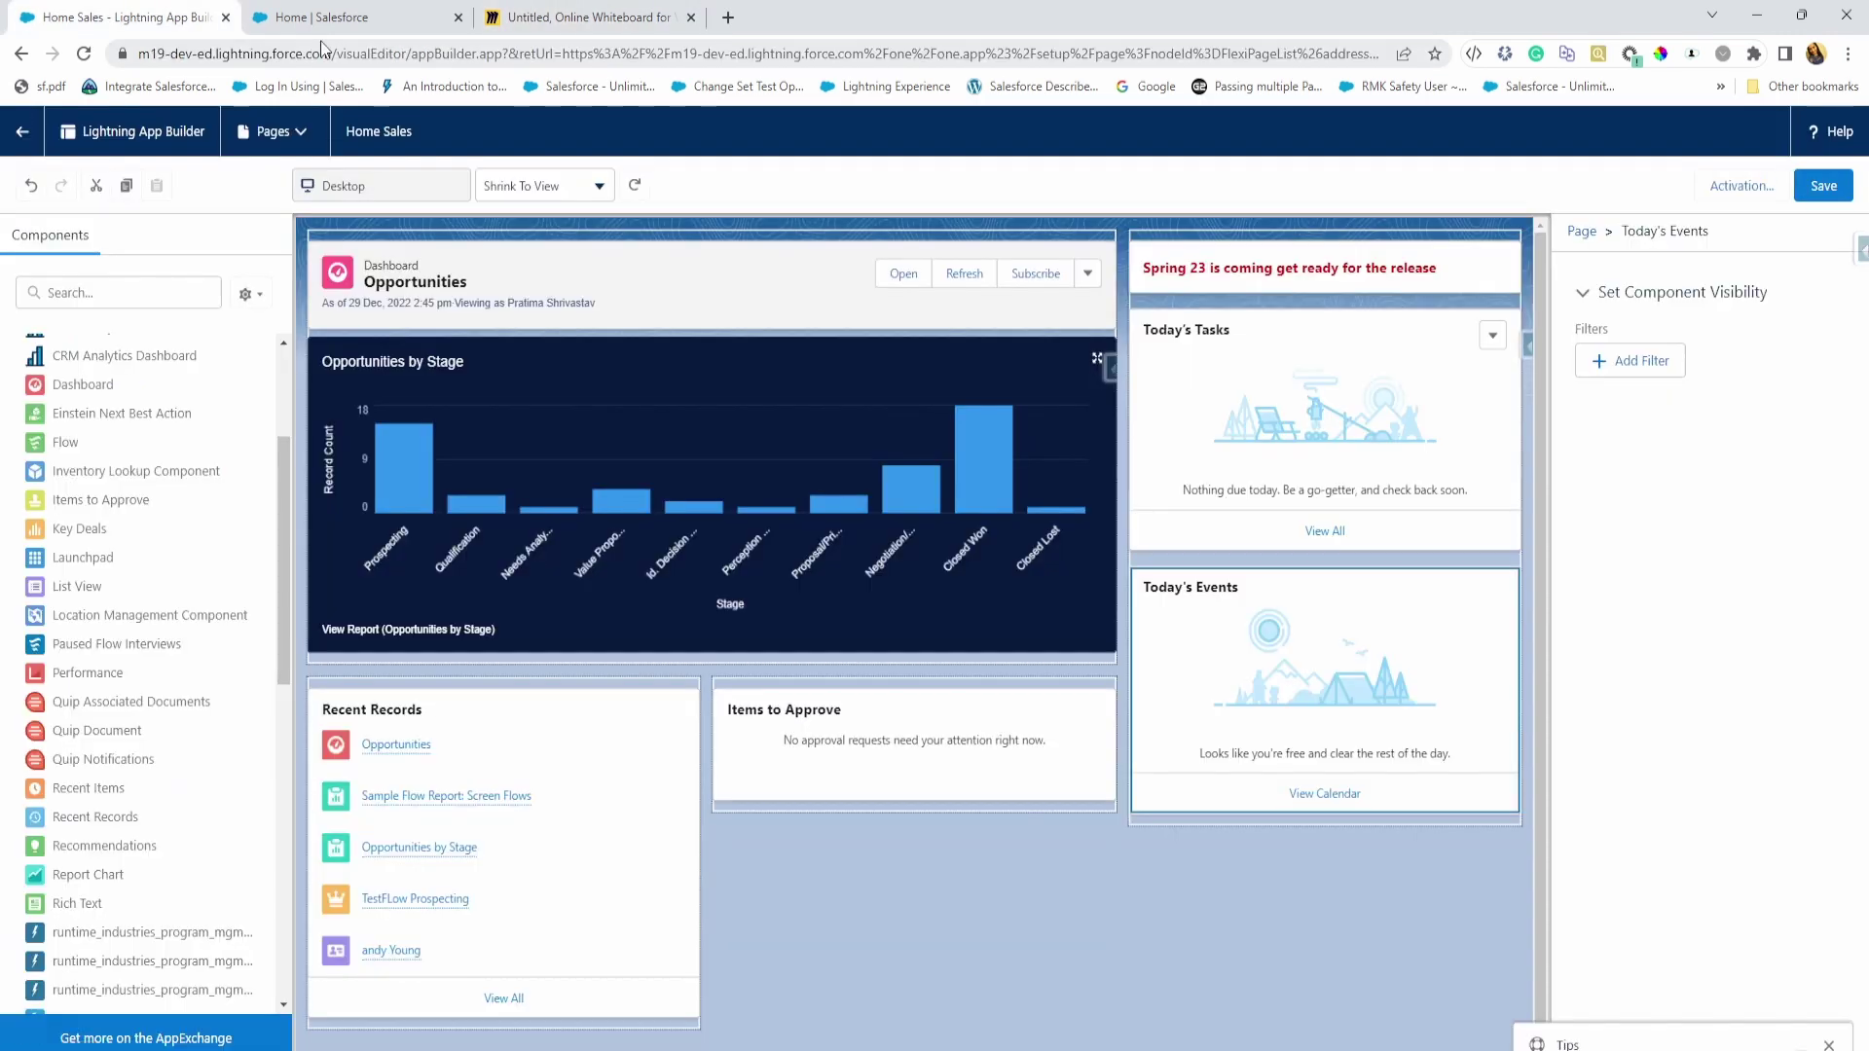